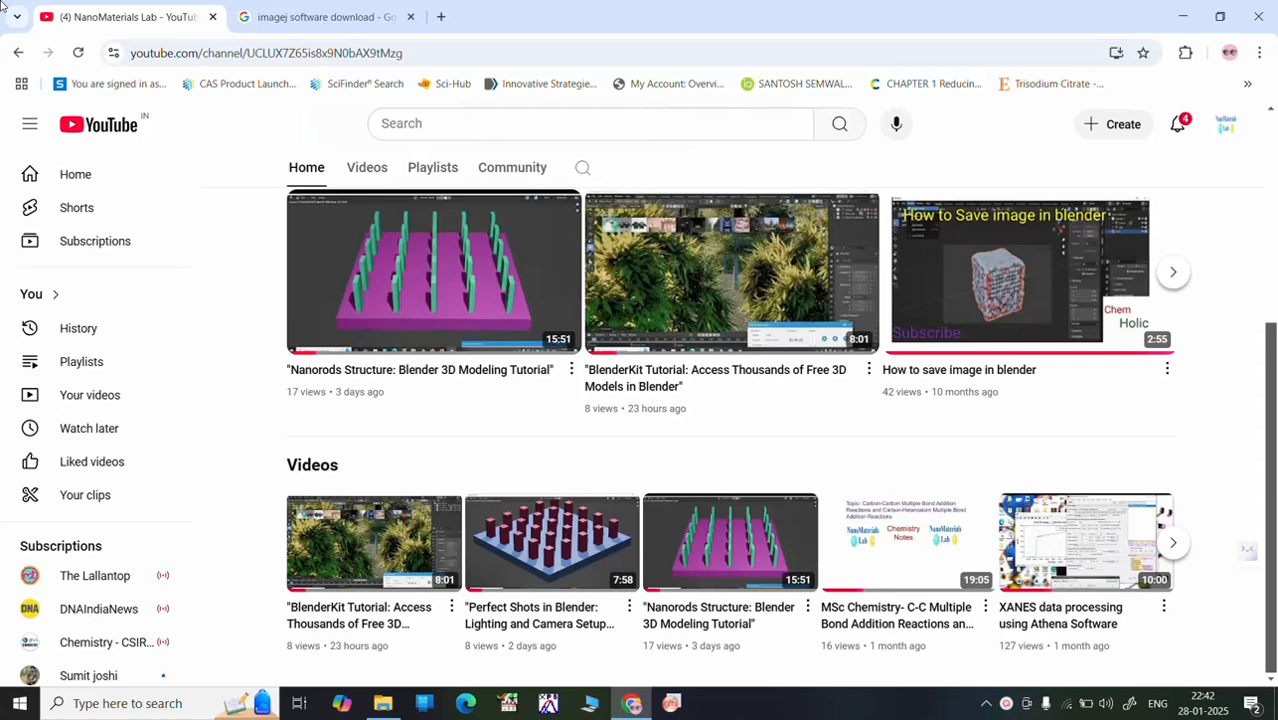
Step: Open the ImageJ Wiki download page from the Google search results and review the packages offered for each platform
left_click(315, 17)
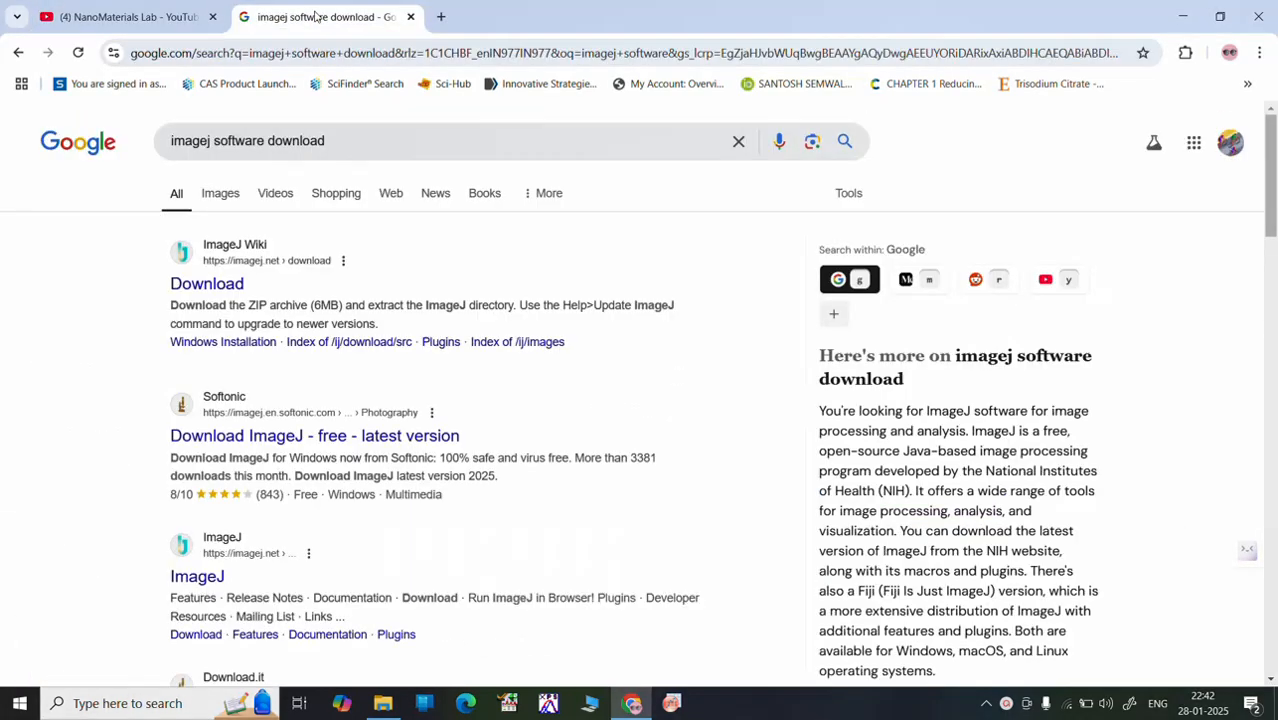
left_click(207, 285)
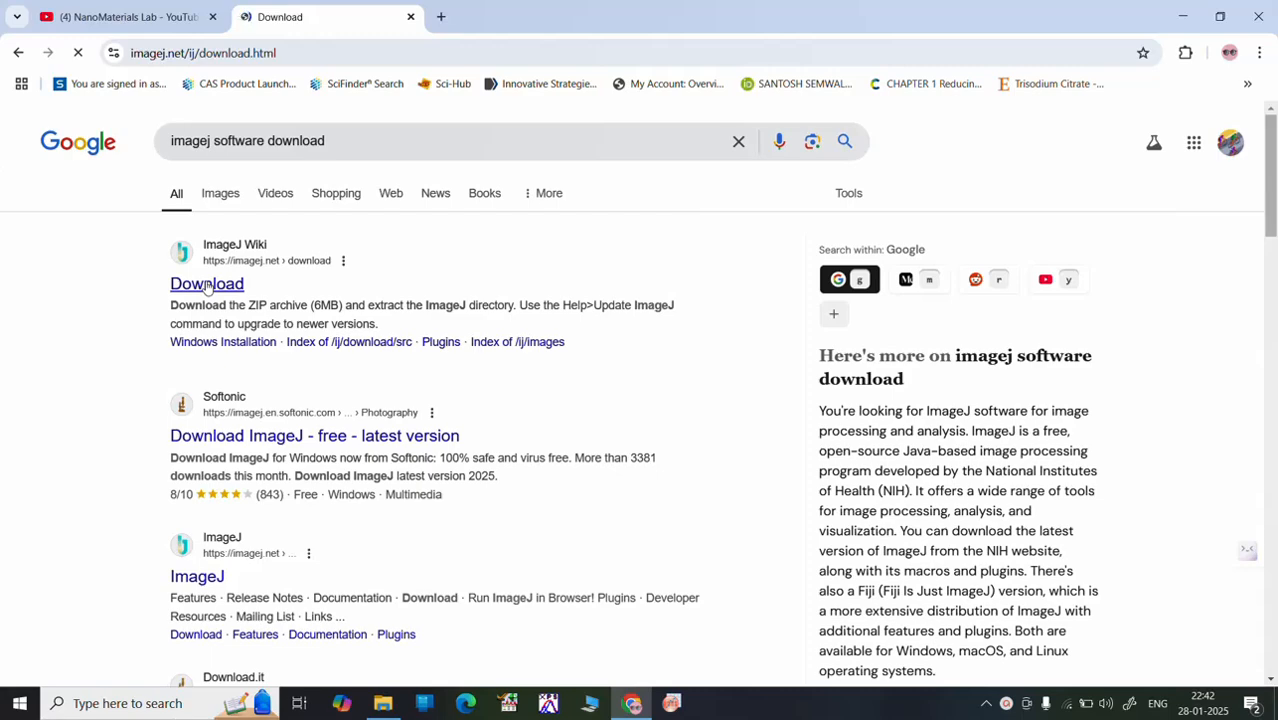
scroll(223, 440, "down", 1)
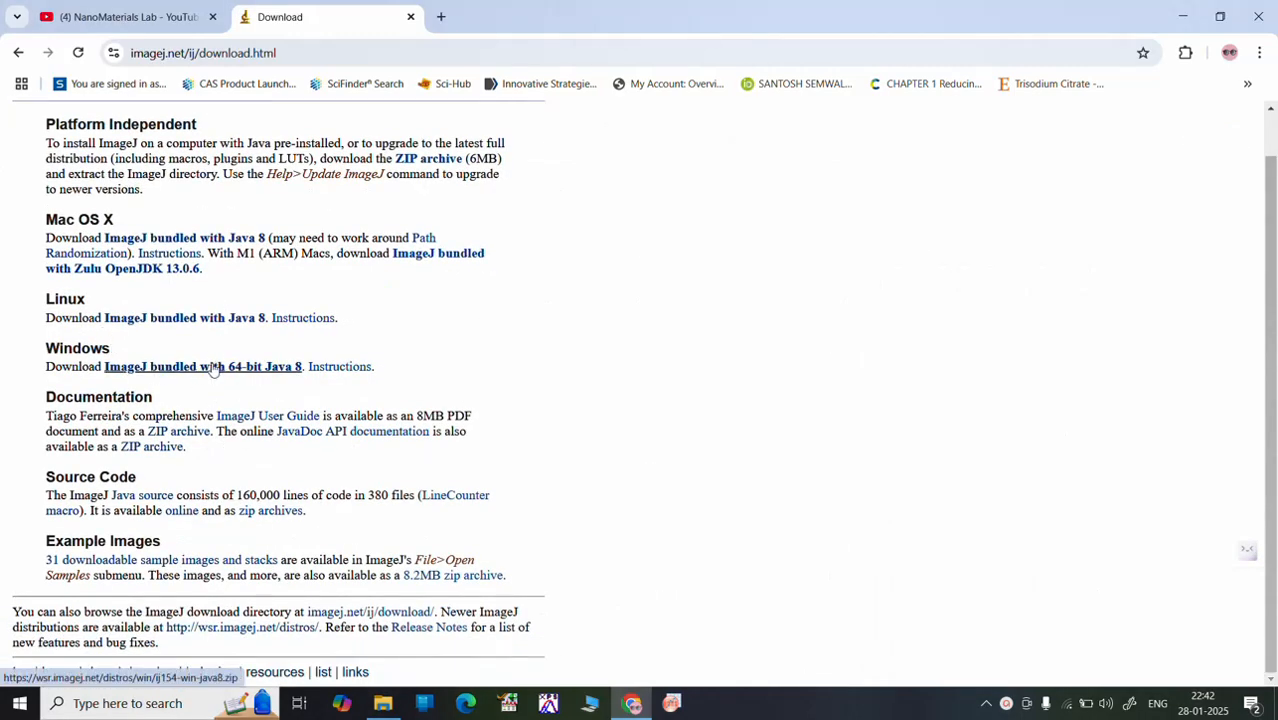
Step: Switch to File Explorer, open the ij154-win-java8 archive from Downloads in WinRAR, and dismiss the licence purchase notice
left_click(383, 705)
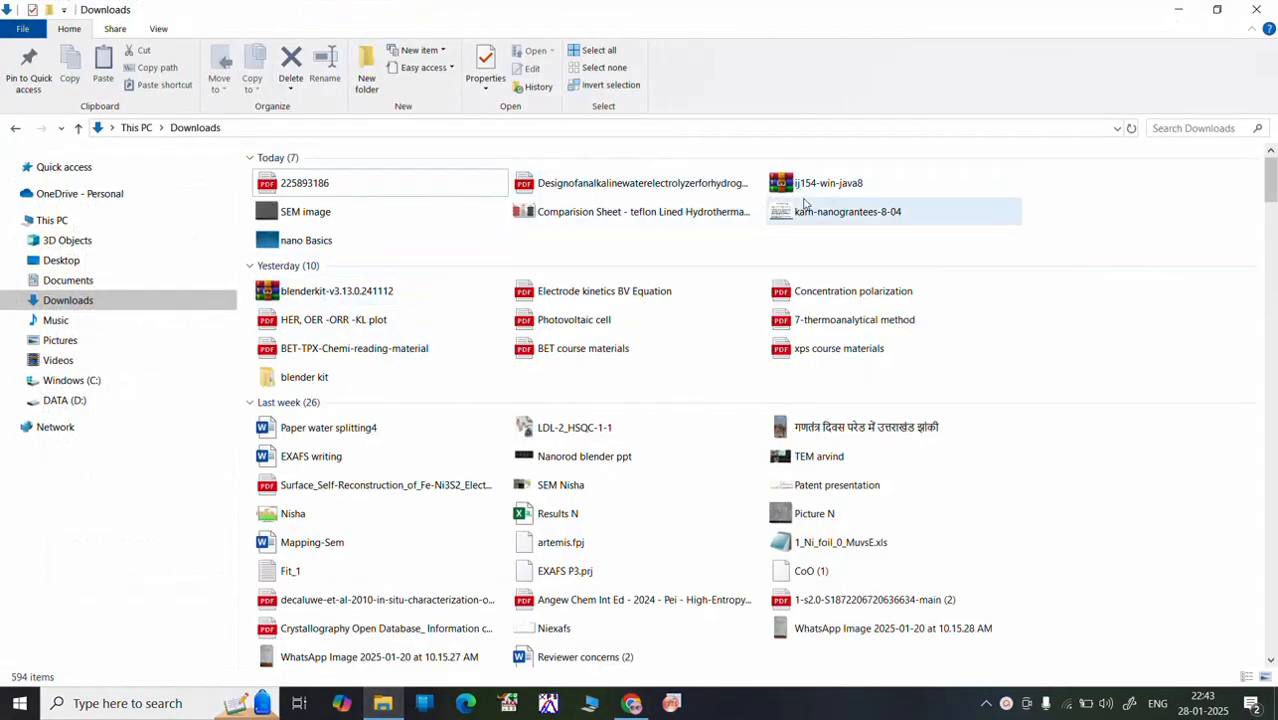
double_click(798, 190)
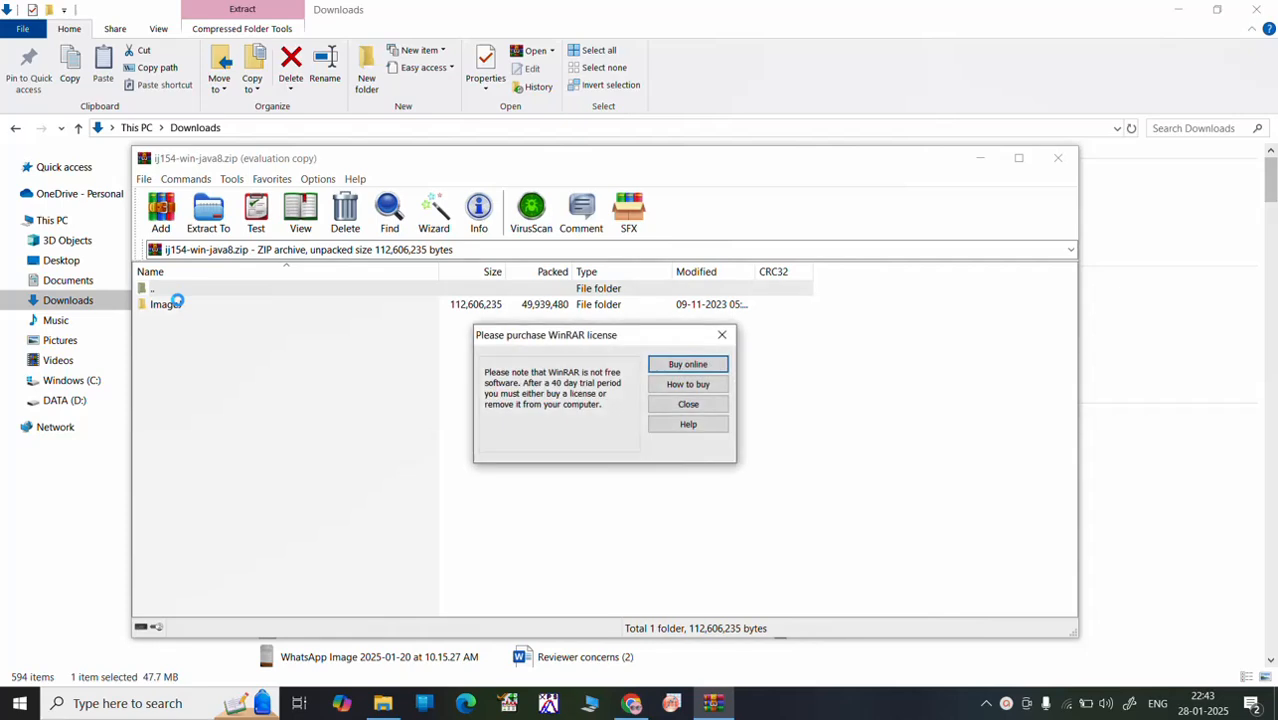
left_click(722, 335)
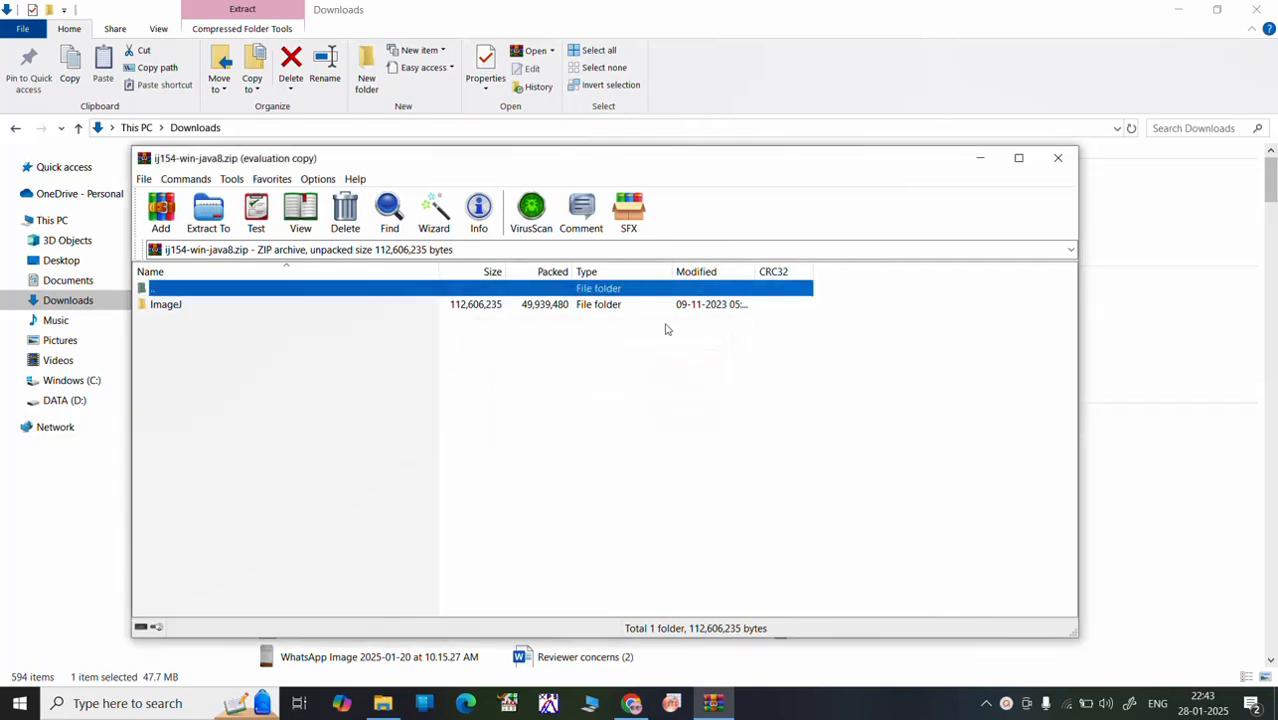
Step: Launch ImageJ.exe from the archive's ImageJ folder and allow it through the firewall on public networks
double_click(184, 306)
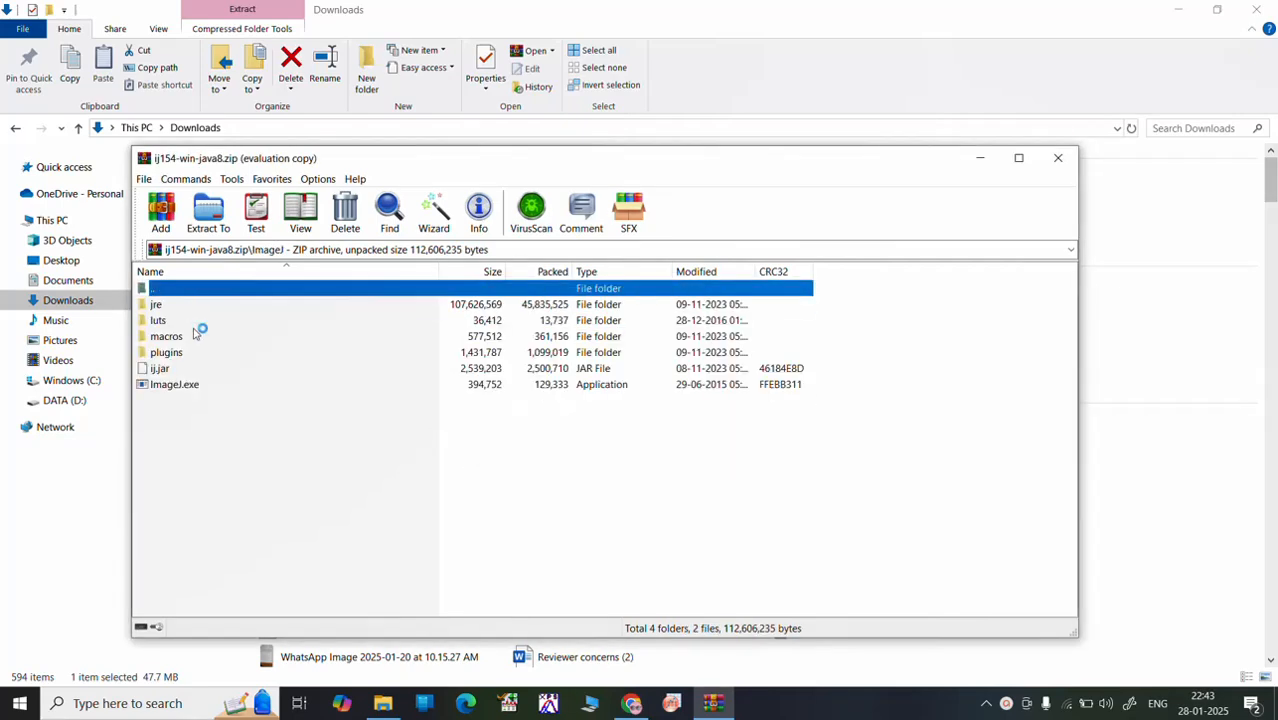
double_click(190, 390)
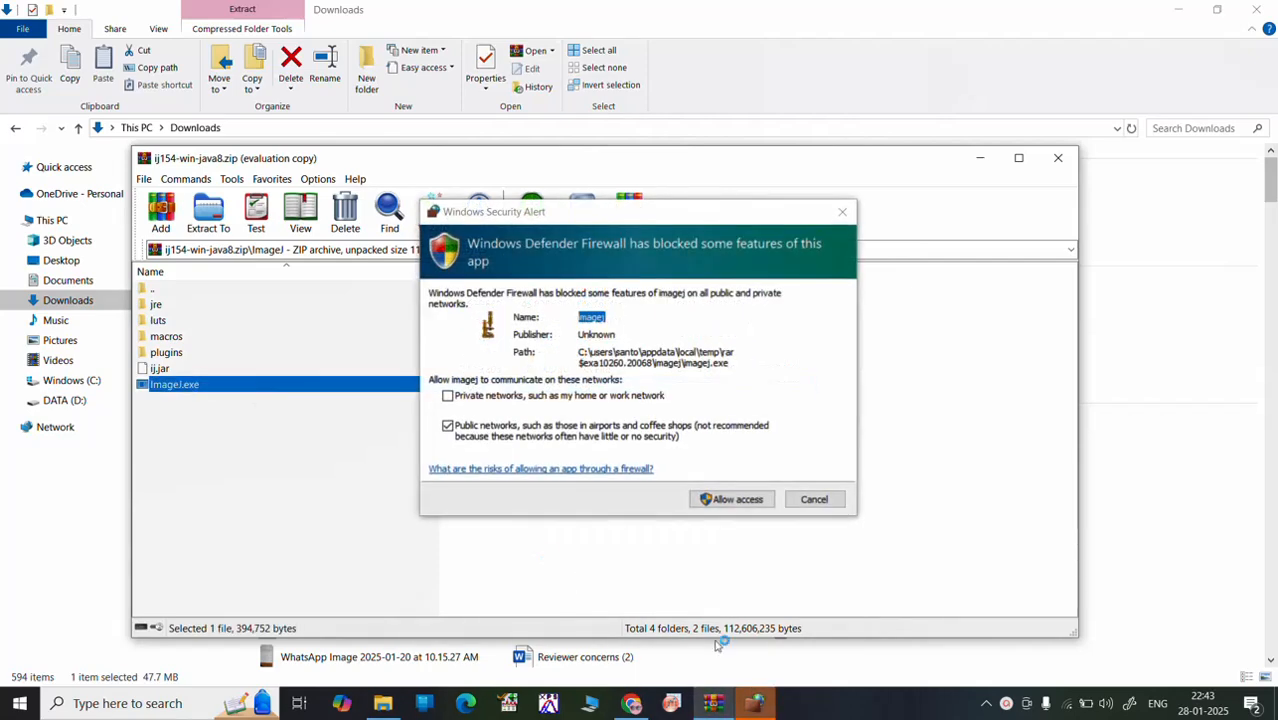
left_click(738, 503)
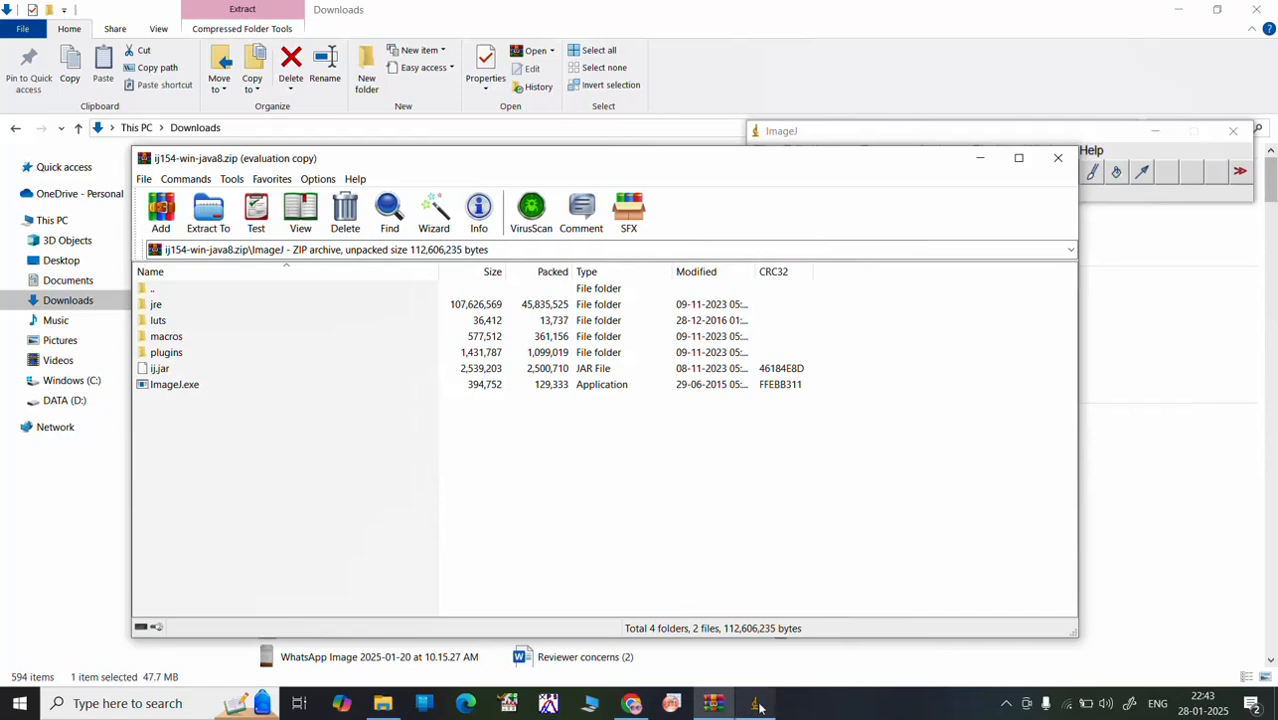
Step: Bring the ImageJ window to the front, minimize the WinRAR window, and reposition ImageJ slightly
left_click(757, 705)
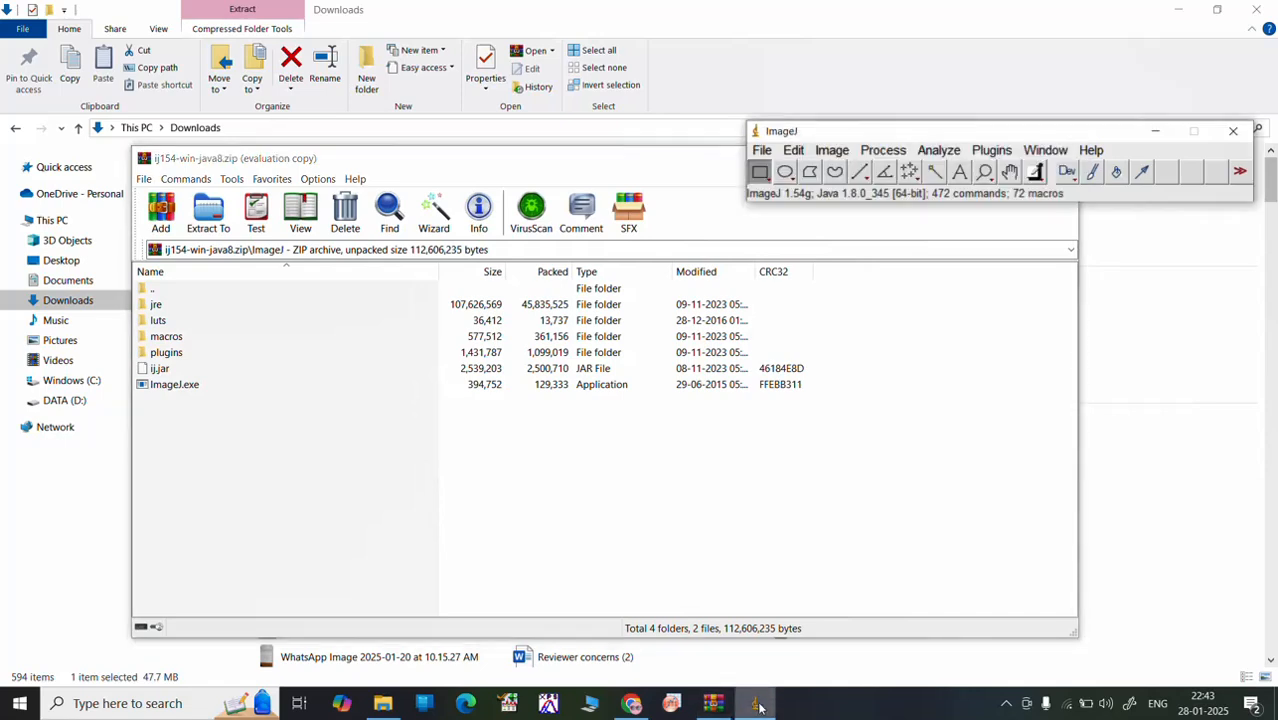
left_click(682, 175)
left_click(980, 158)
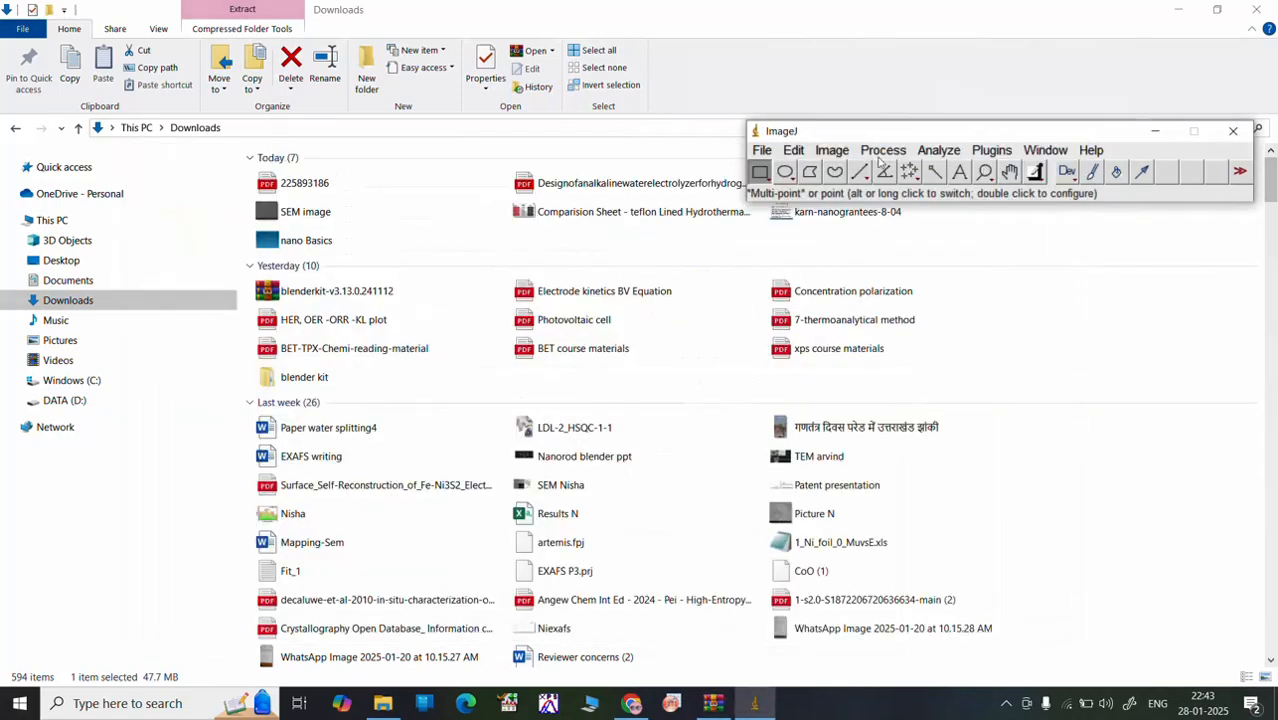
mouse_move(810, 131)
left_mouse_down()
mouse_move(712, 132)
mouse_move(795, 118)
left_mouse_up()
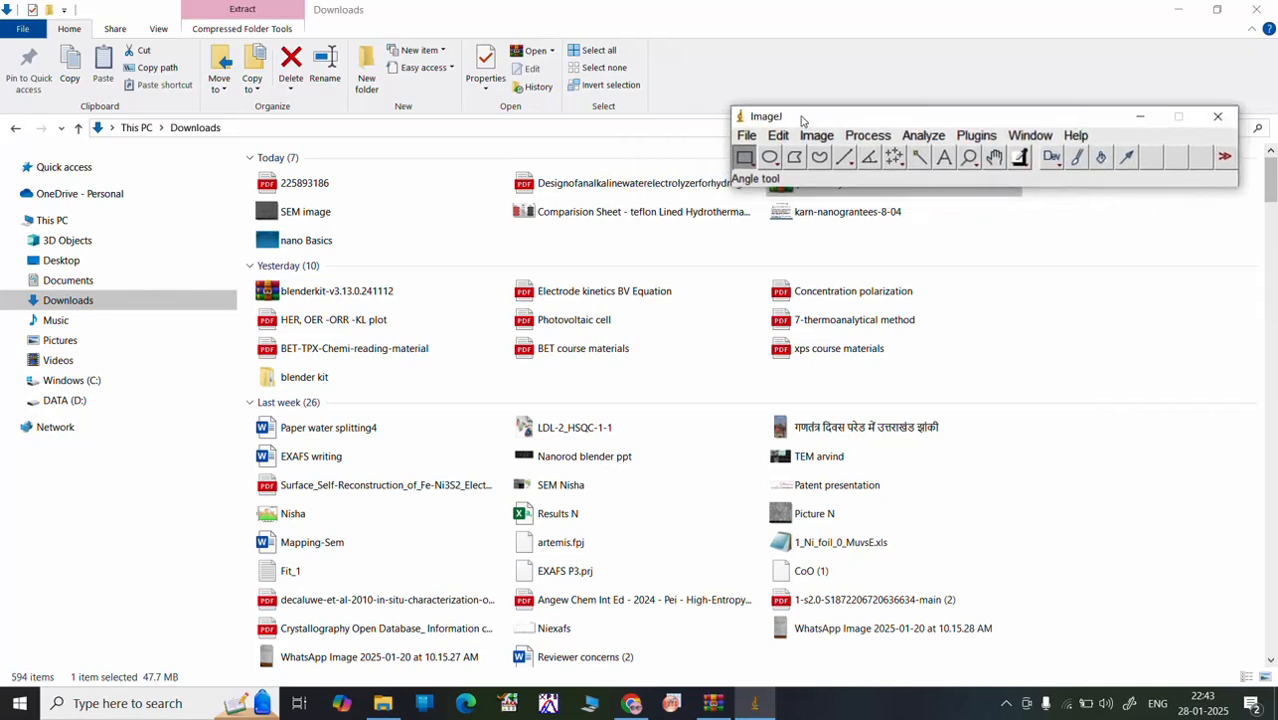
Step: Open the SEM image file from the Downloads folder in ImageJ
left_click(748, 136)
left_click(771, 179)
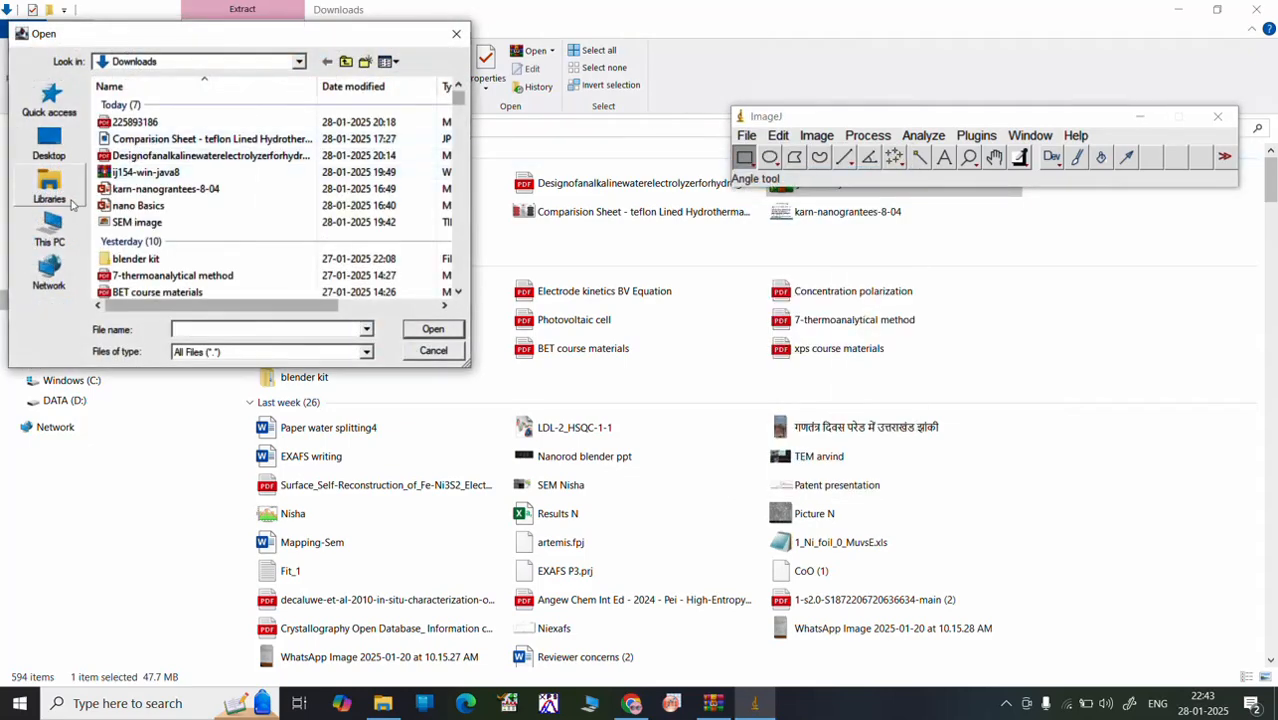
left_click(52, 230)
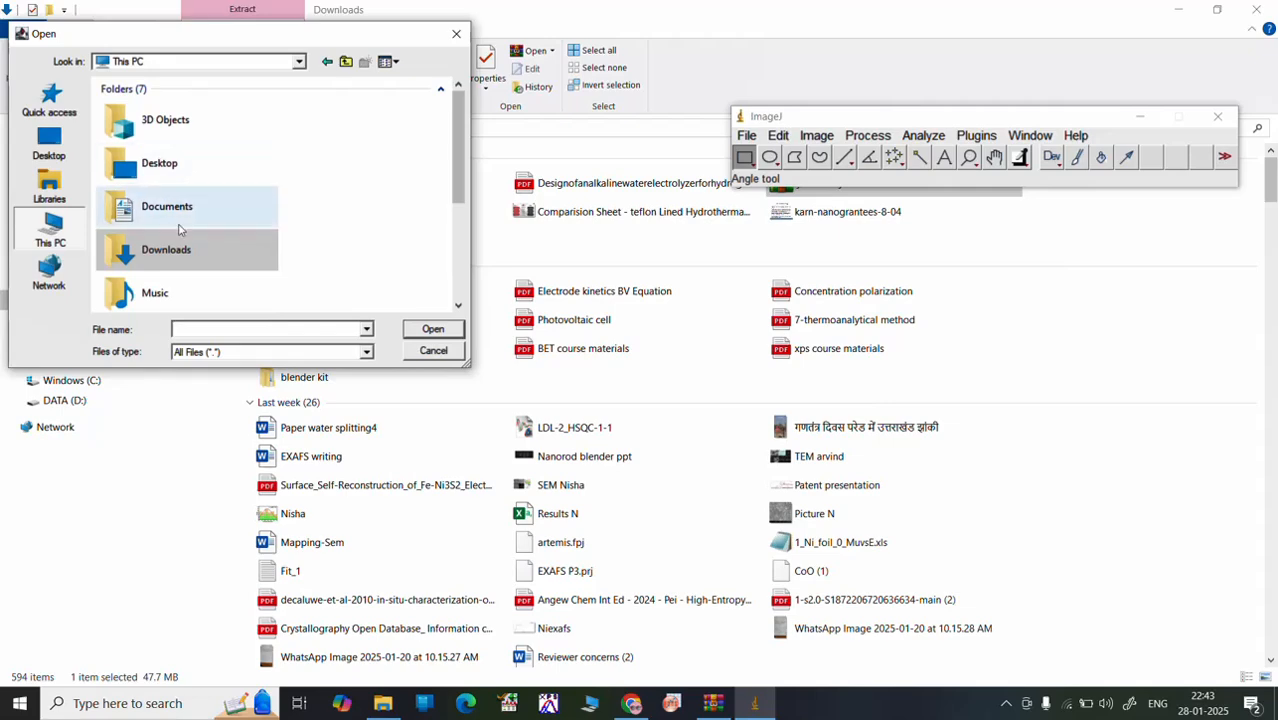
double_click(175, 250)
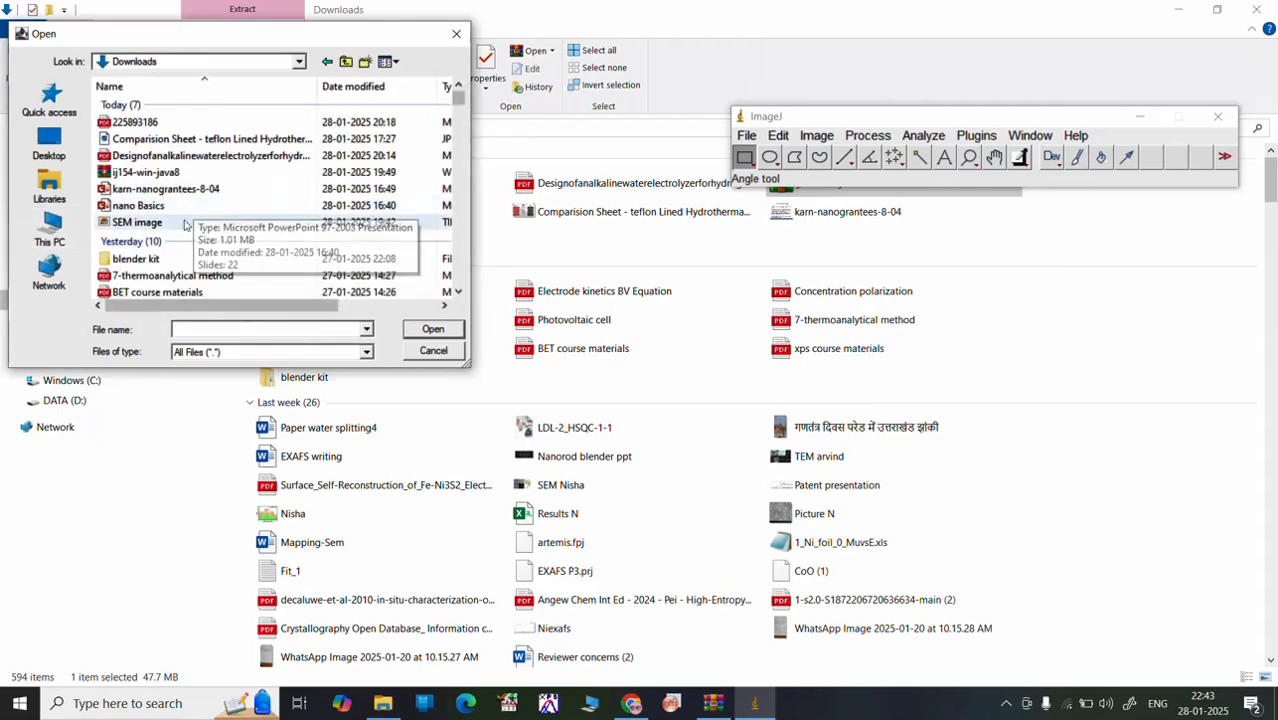
left_click(184, 225)
left_click(432, 333)
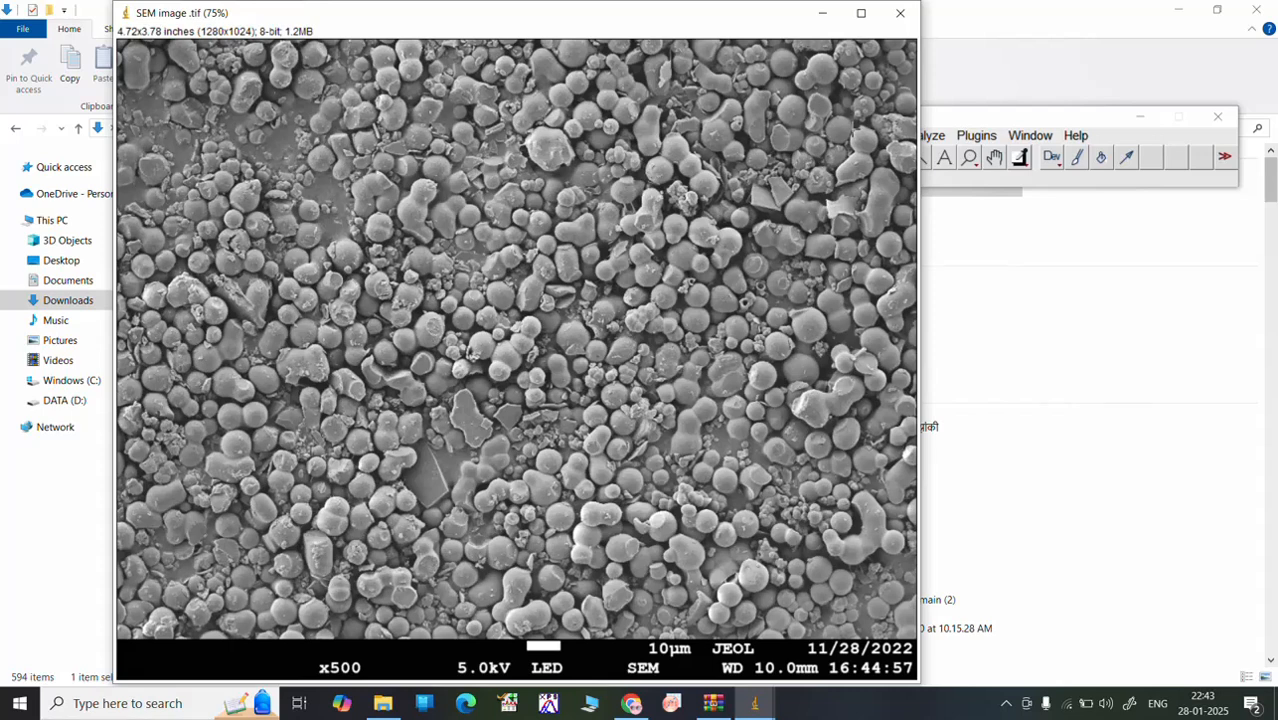
Step: Remove the existing inch scale from the SEM image so its unit of length is pixel
mouse_move(988, 118)
left_mouse_down()
mouse_move(1090, 135)
mouse_move(1096, 121)
mouse_move(1059, 110)
mouse_move(985, 119)
left_mouse_up()
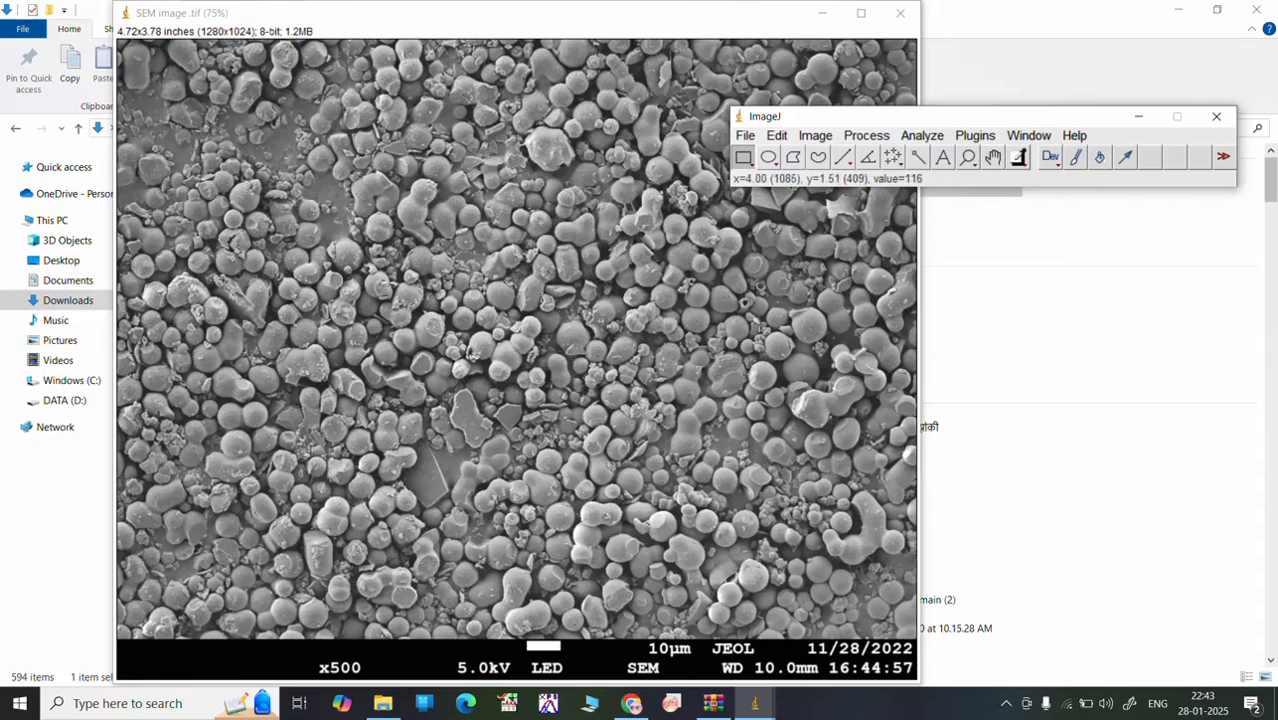
left_click(921, 135)
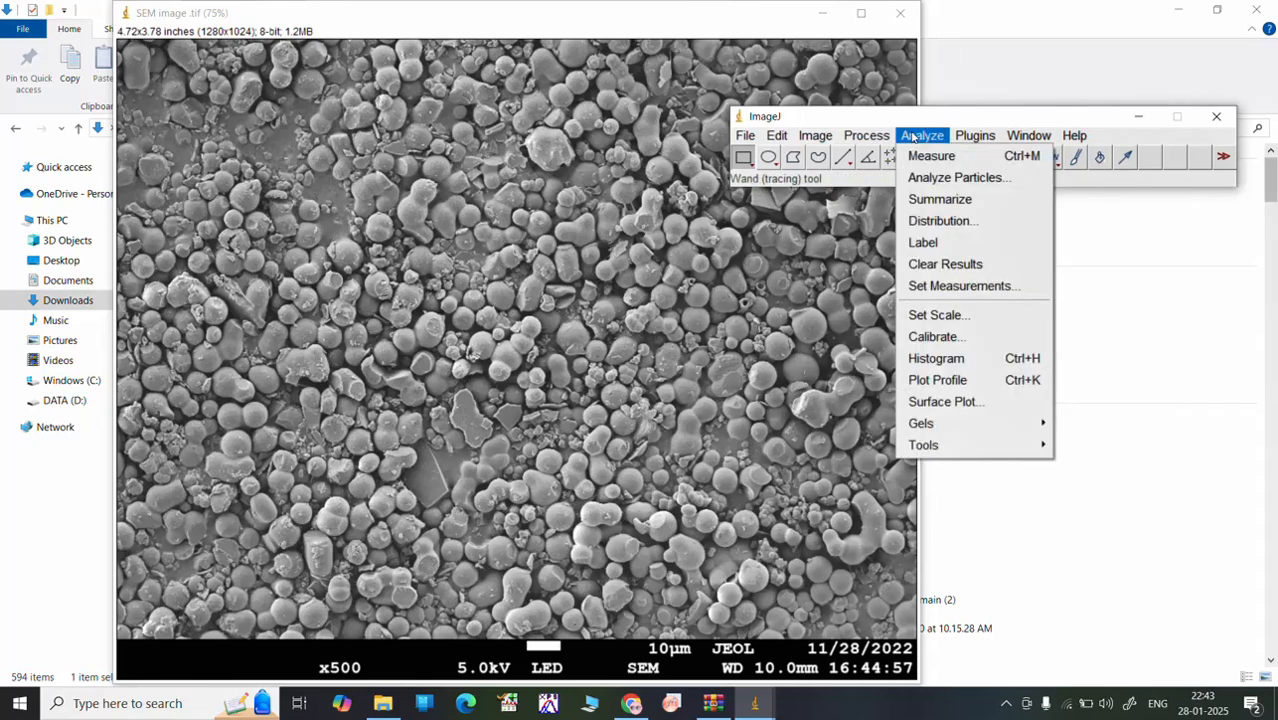
left_click(938, 315)
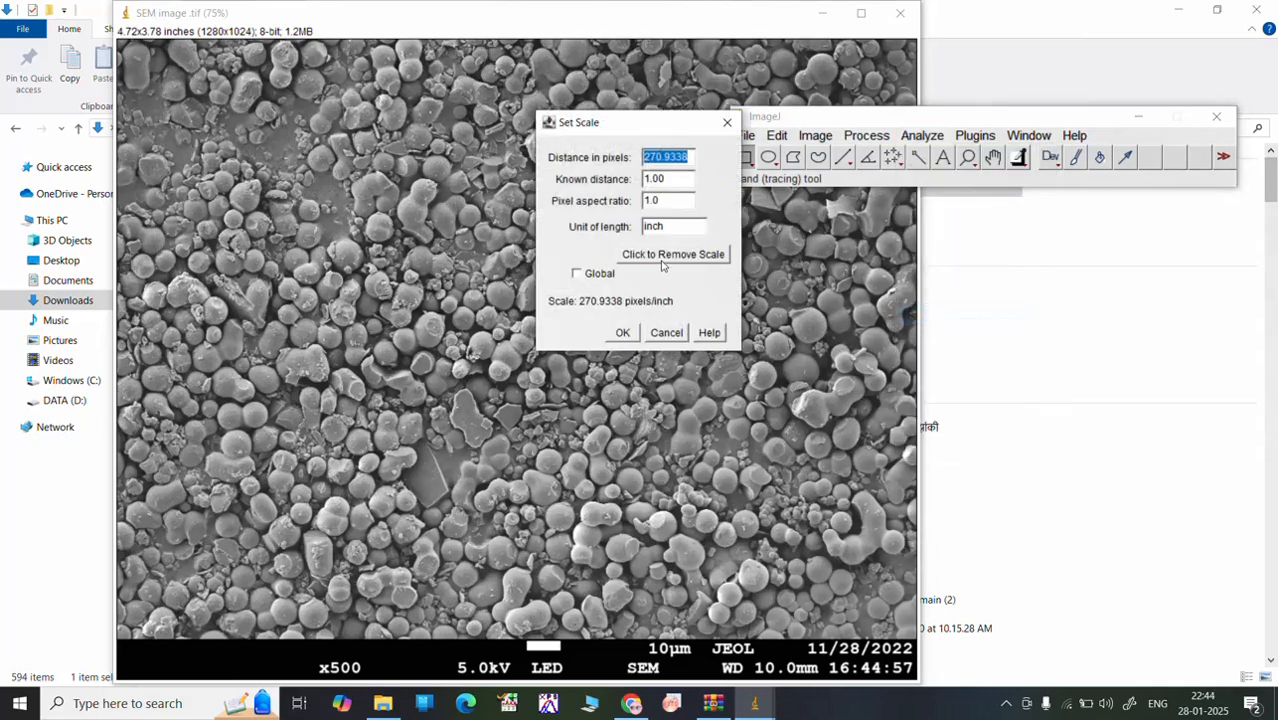
left_click(660, 256)
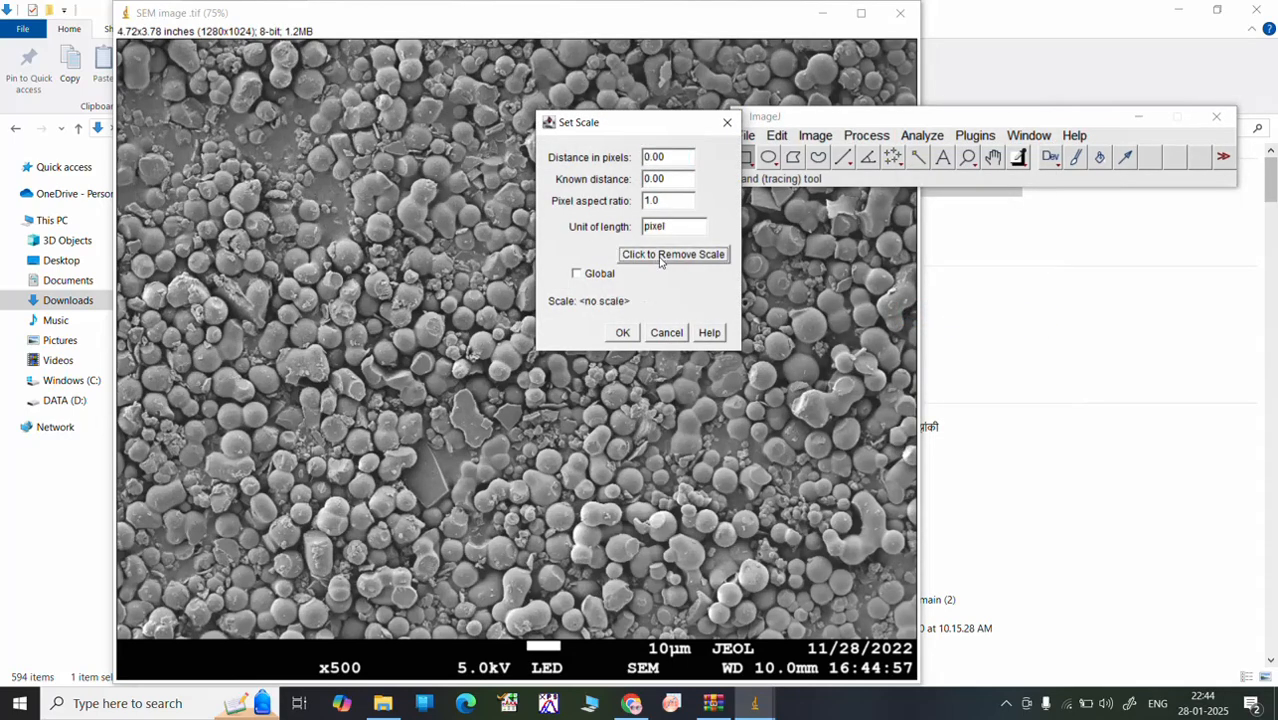
left_click(622, 333)
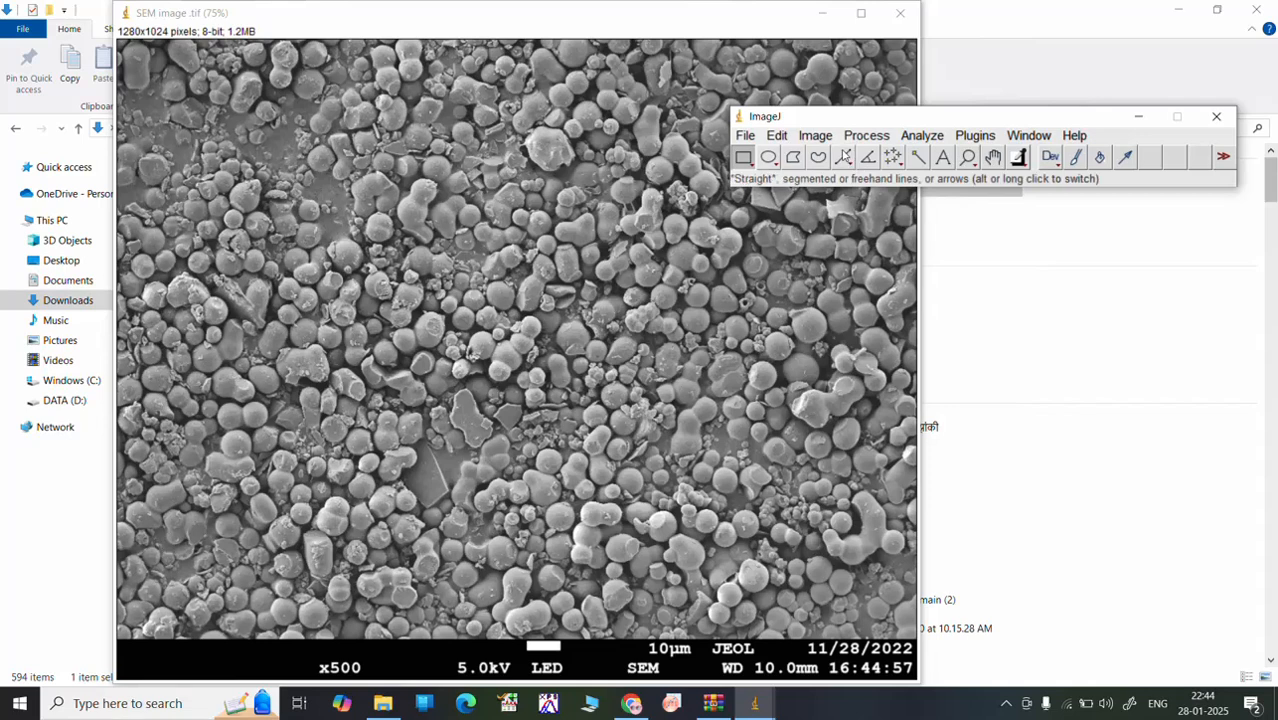
Step: Draw a straight line about 54 pixels long across the full width of the image's 10 µm scale bar
left_click(844, 157)
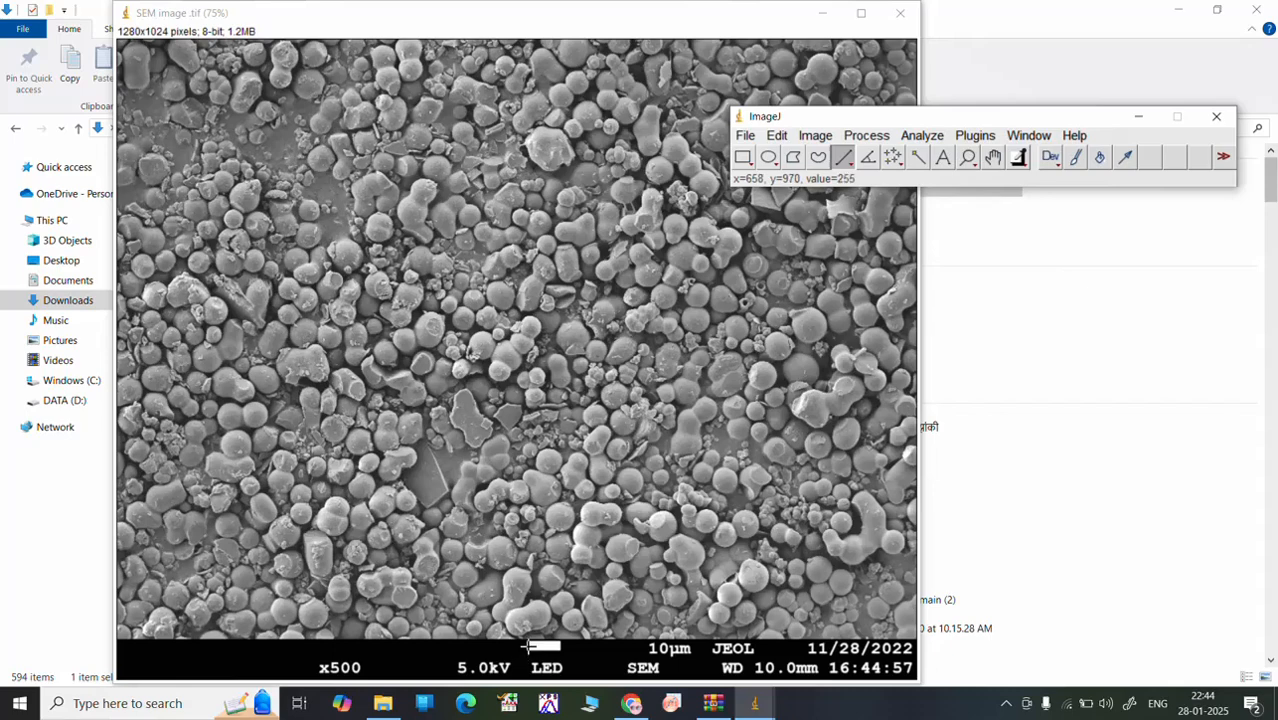
key("plus")
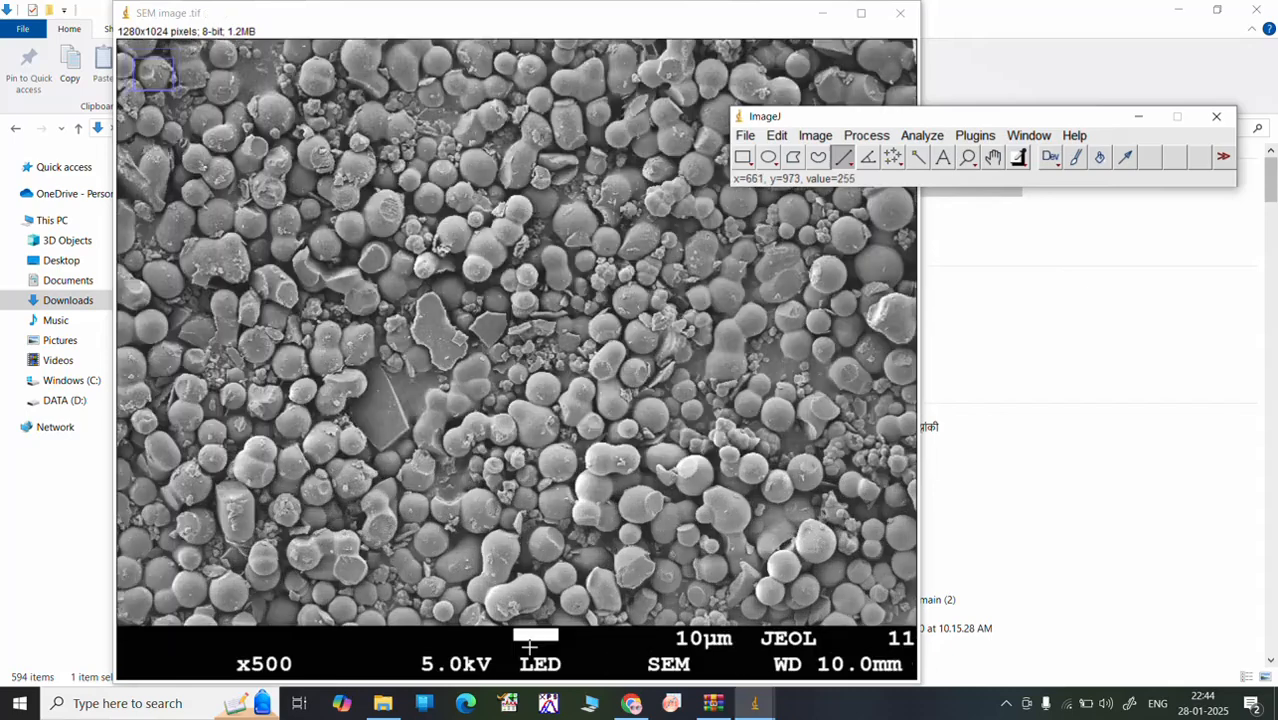
key("plus")
key("plus")
key("plus")
key("plus")
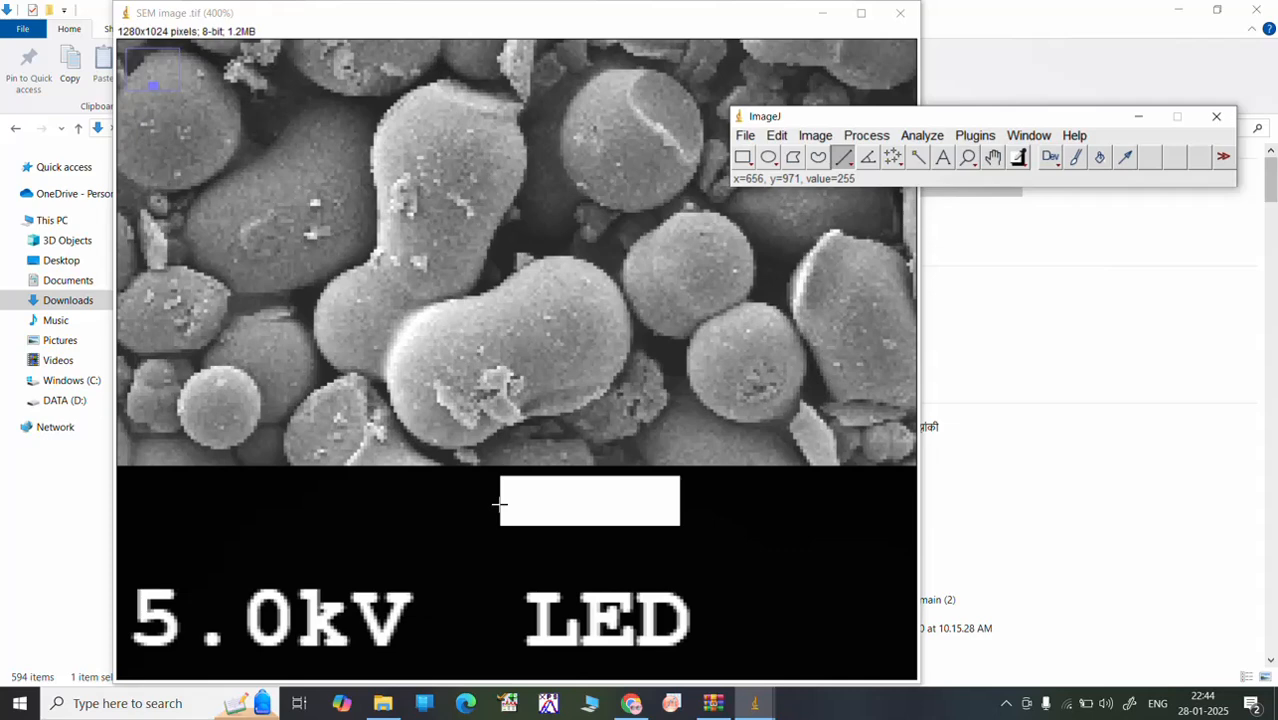
left_click_drag(499, 504, 679, 506)
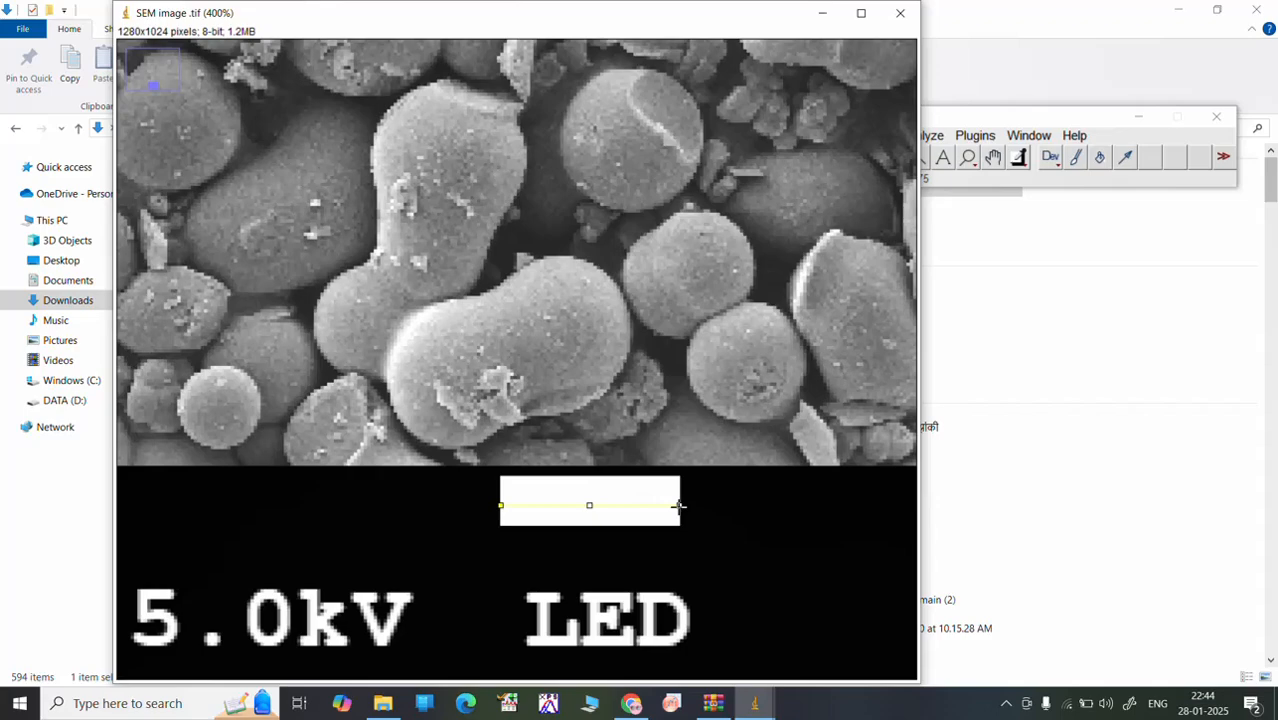
scroll(580, 268, "down", 4)
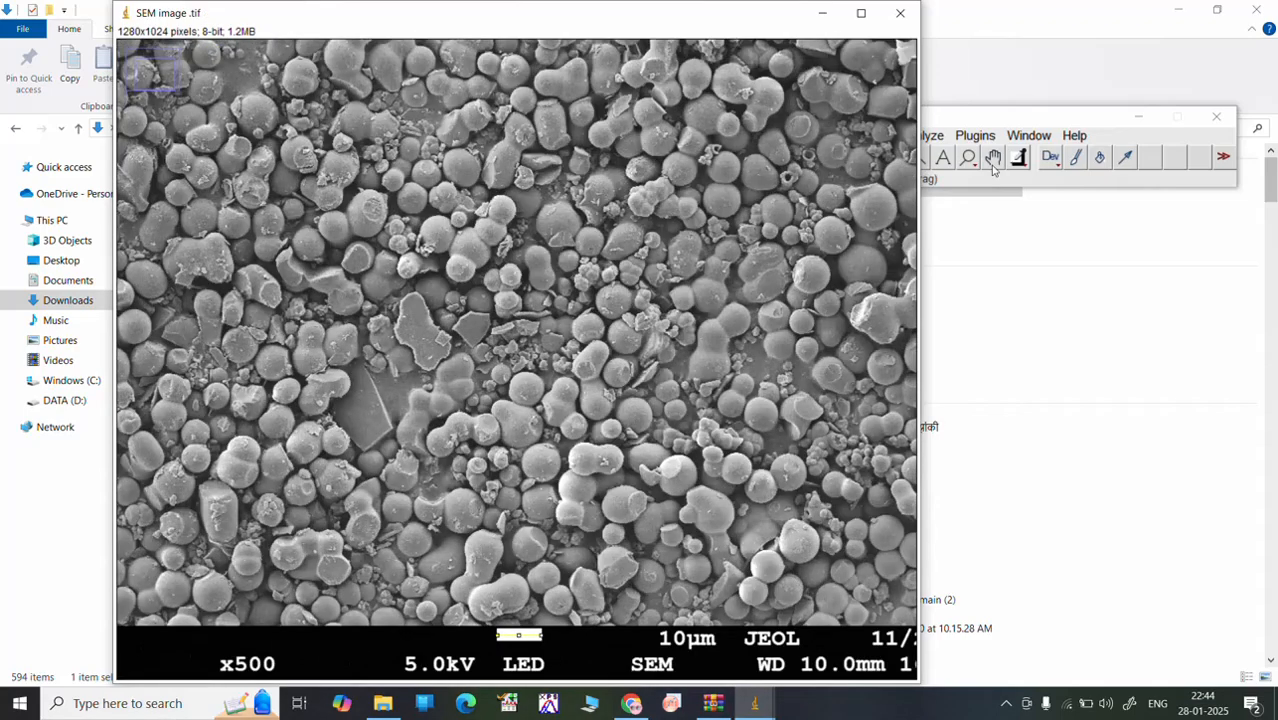
Step: Set the image scale from the drawn line, with a known distance of 10 and um as the unit of length
left_click(997, 123)
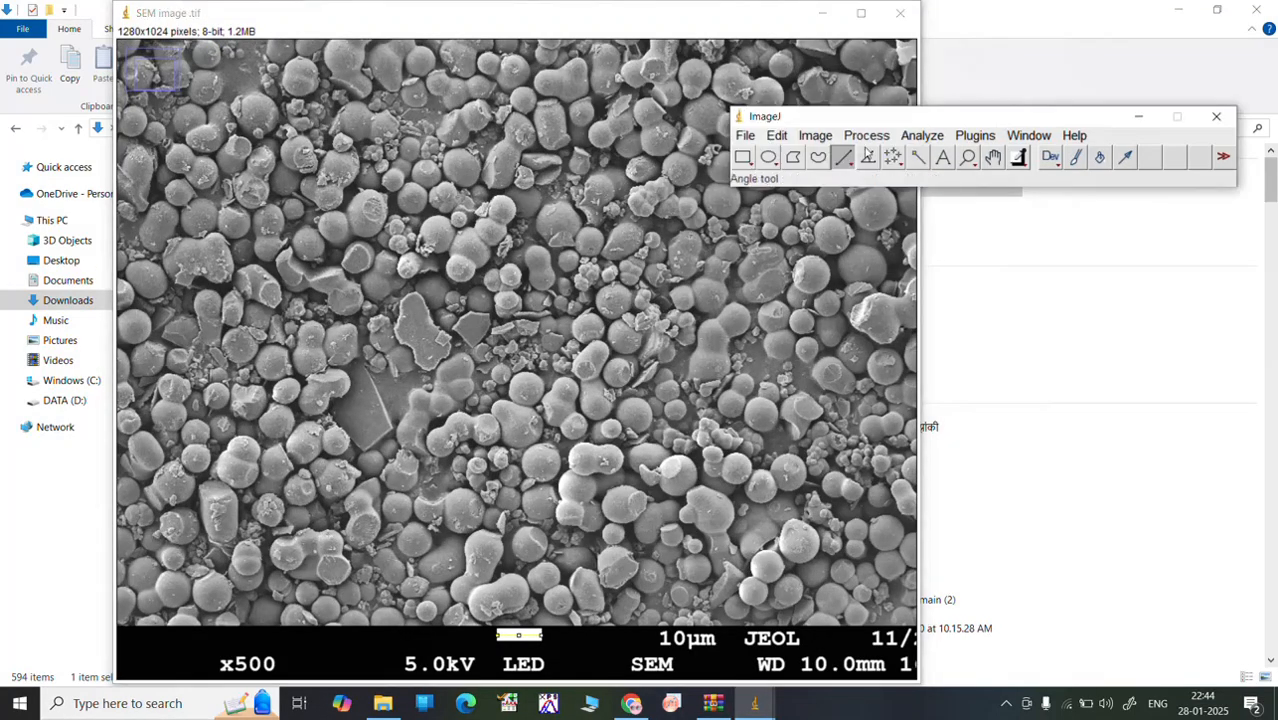
left_click(925, 136)
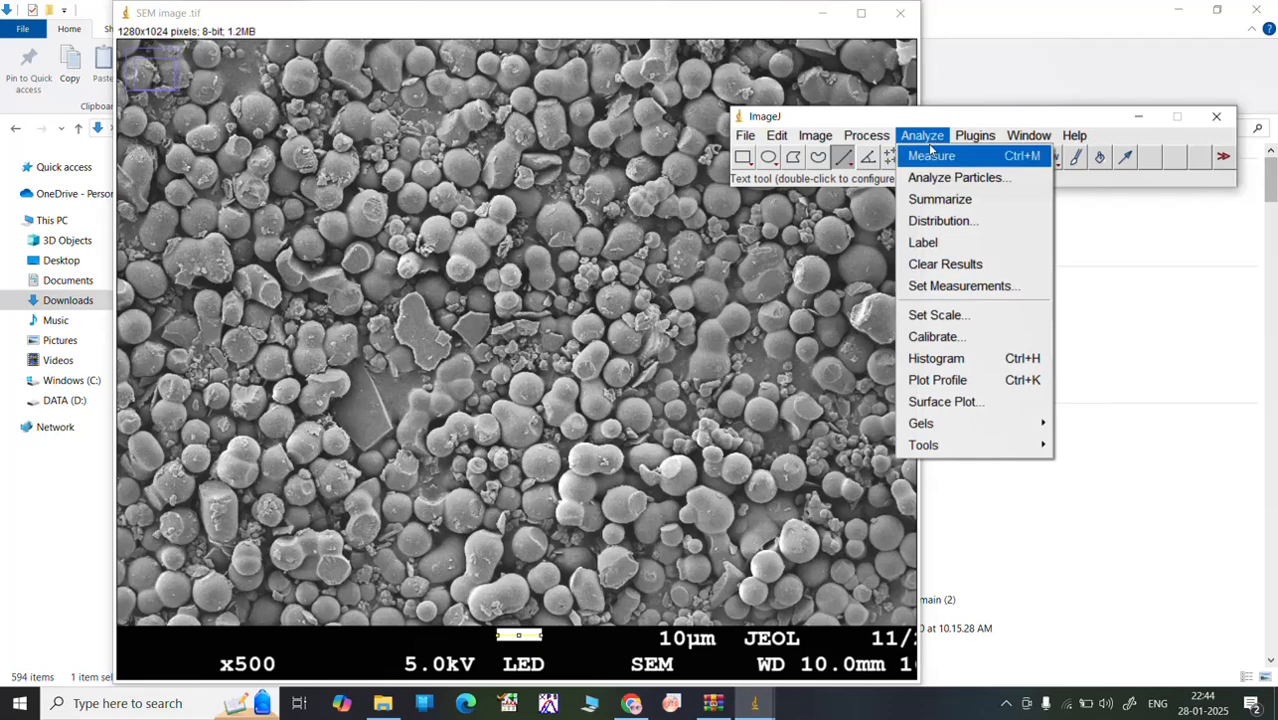
left_click(944, 314)
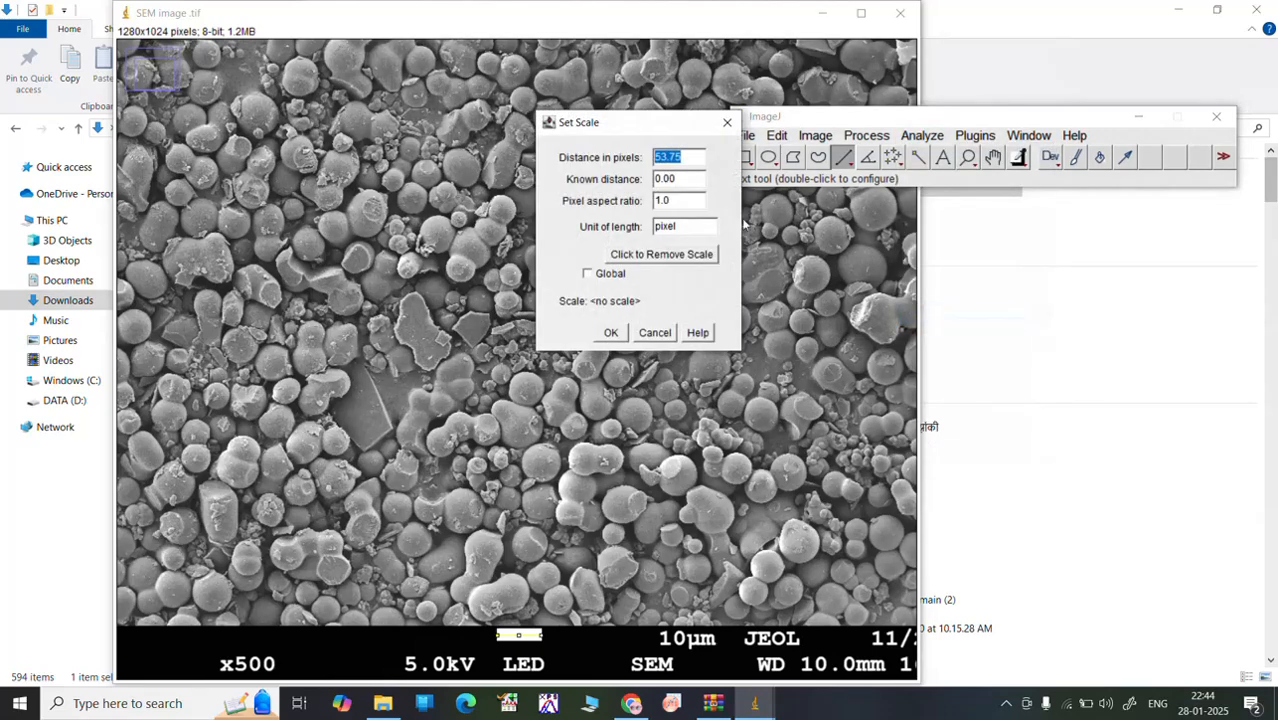
left_click(683, 182)
type("10")
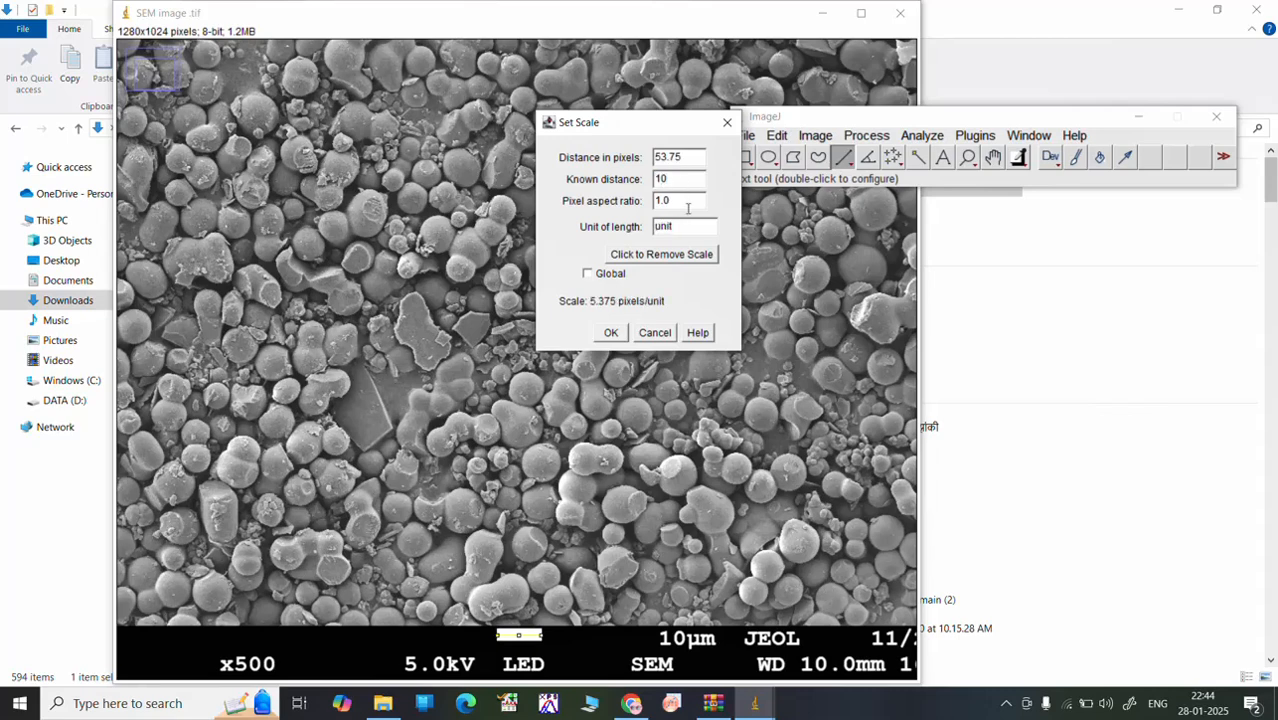
left_click(686, 225)
type("um")
left_click(611, 334)
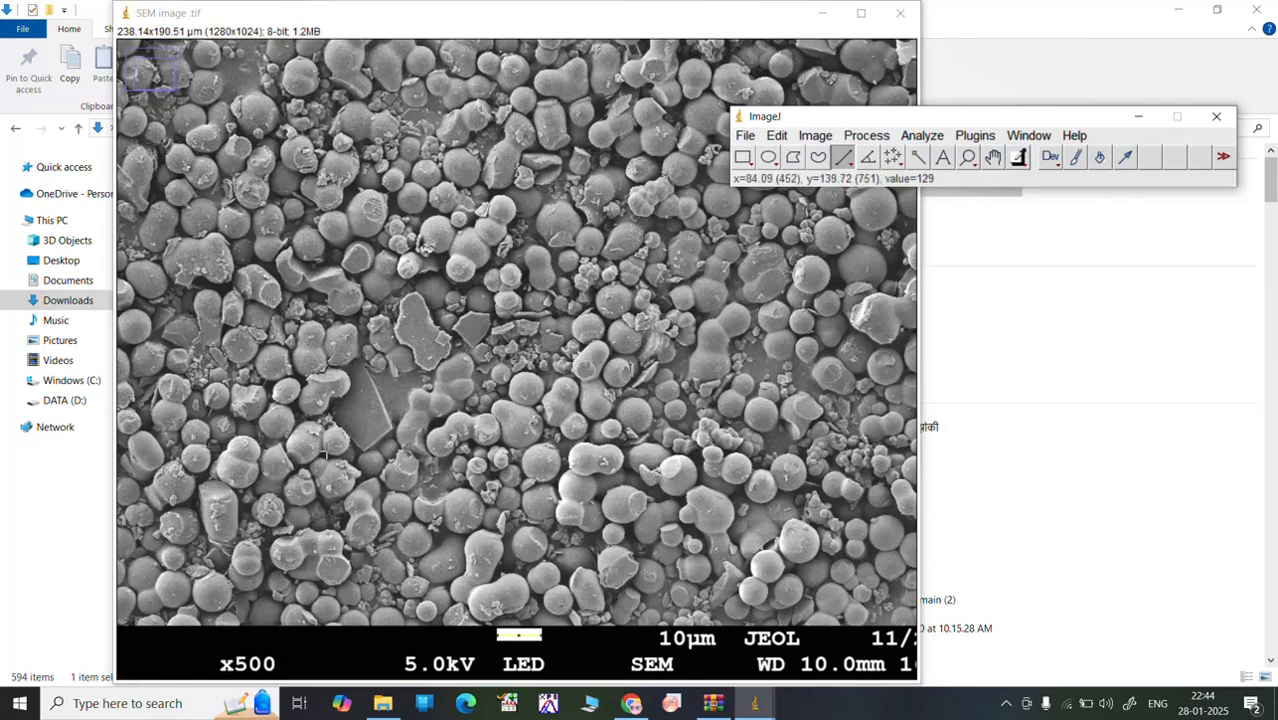
Step: Draw a line about 6.2 µm long across the small round particle beside the large flake, measure it, and move the results table off the particle
left_click_drag(332, 446, 347, 434)
scroll(338, 457, "up", 3)
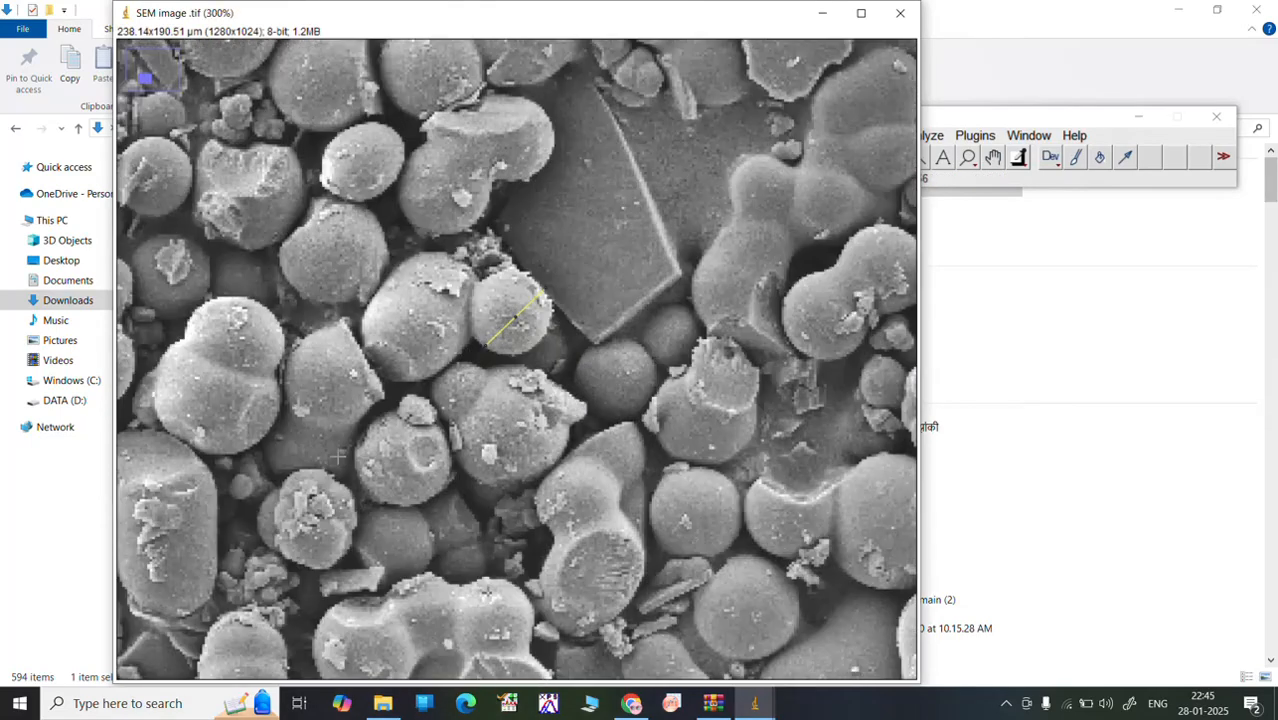
scroll(338, 457, "up", 1)
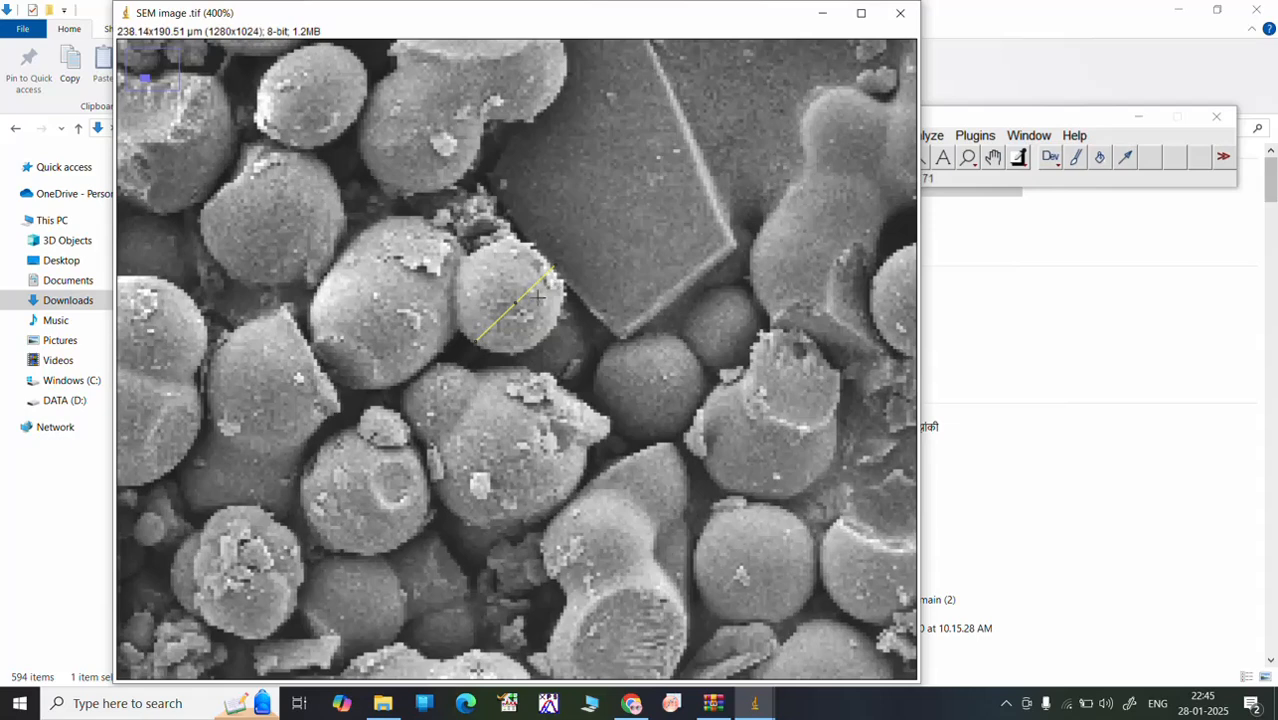
key("ctrl+m")
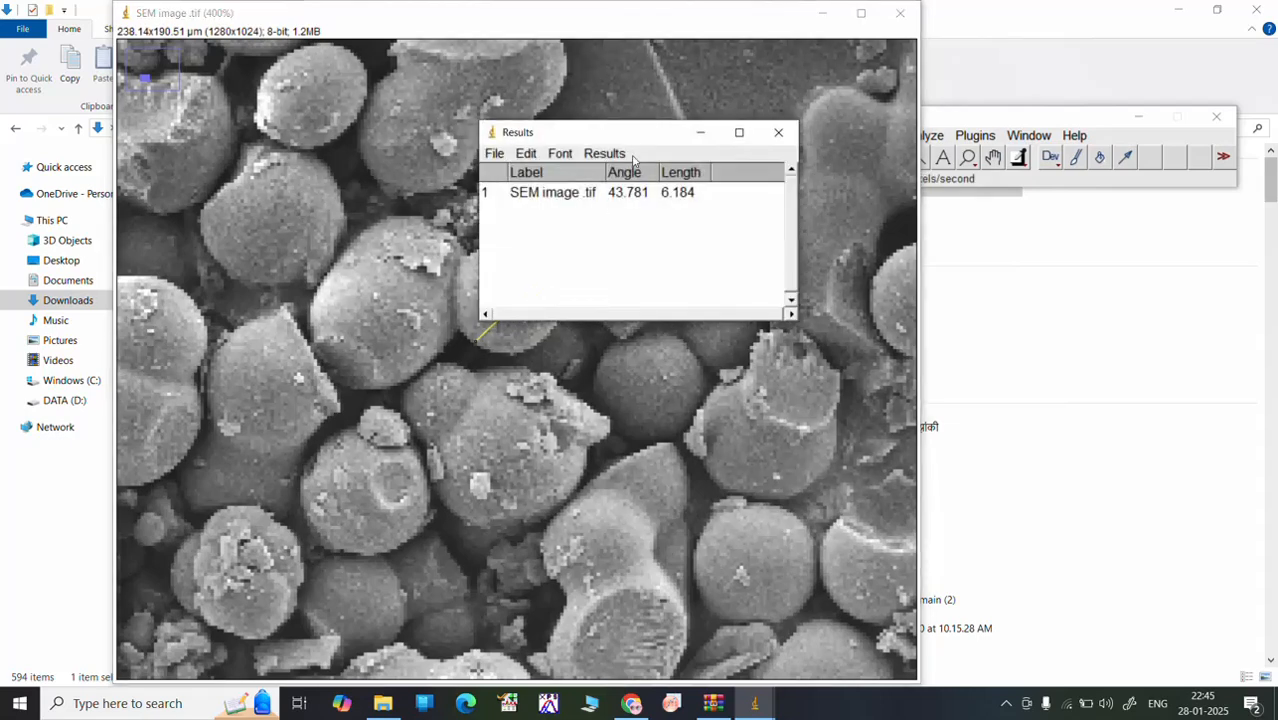
left_click_drag(637, 141, 939, 244)
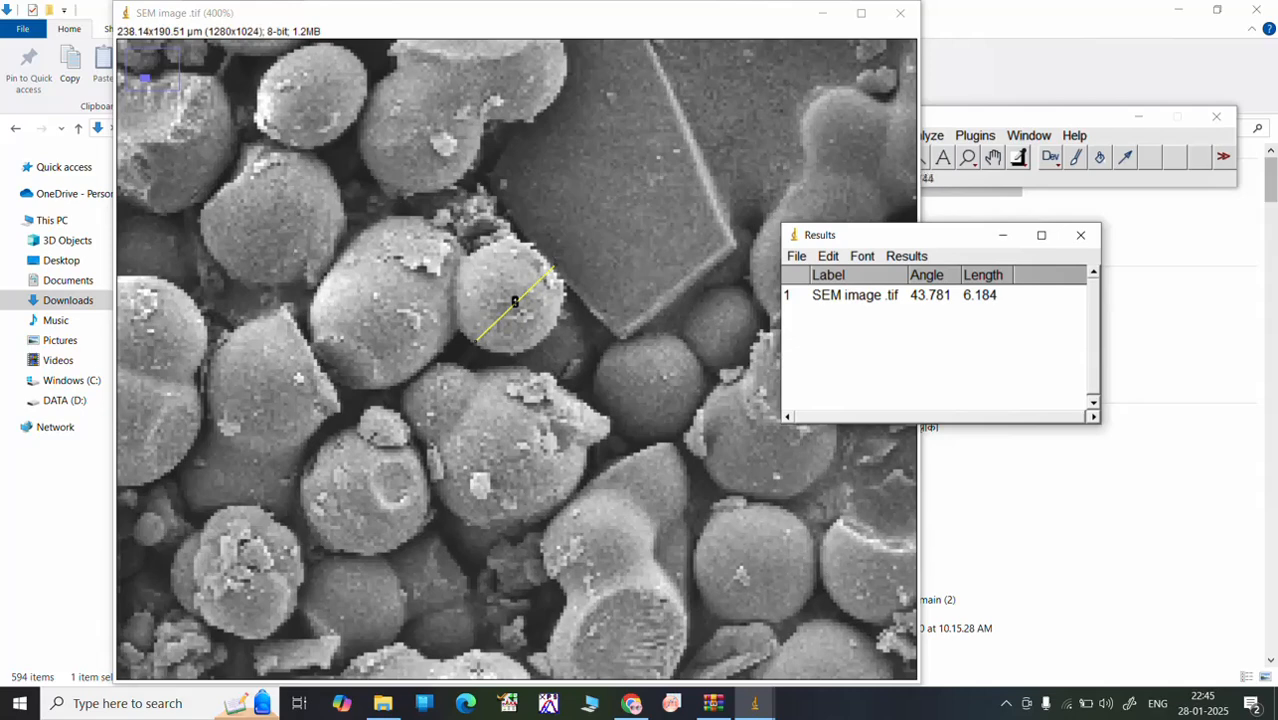
Step: Draw and measure diagonal lines about 7.9 µm across the upper-left rounded particle and about 6.9 µm across the pitted particle lower down
left_click(219, 268)
left_click_drag(219, 268, 333, 175)
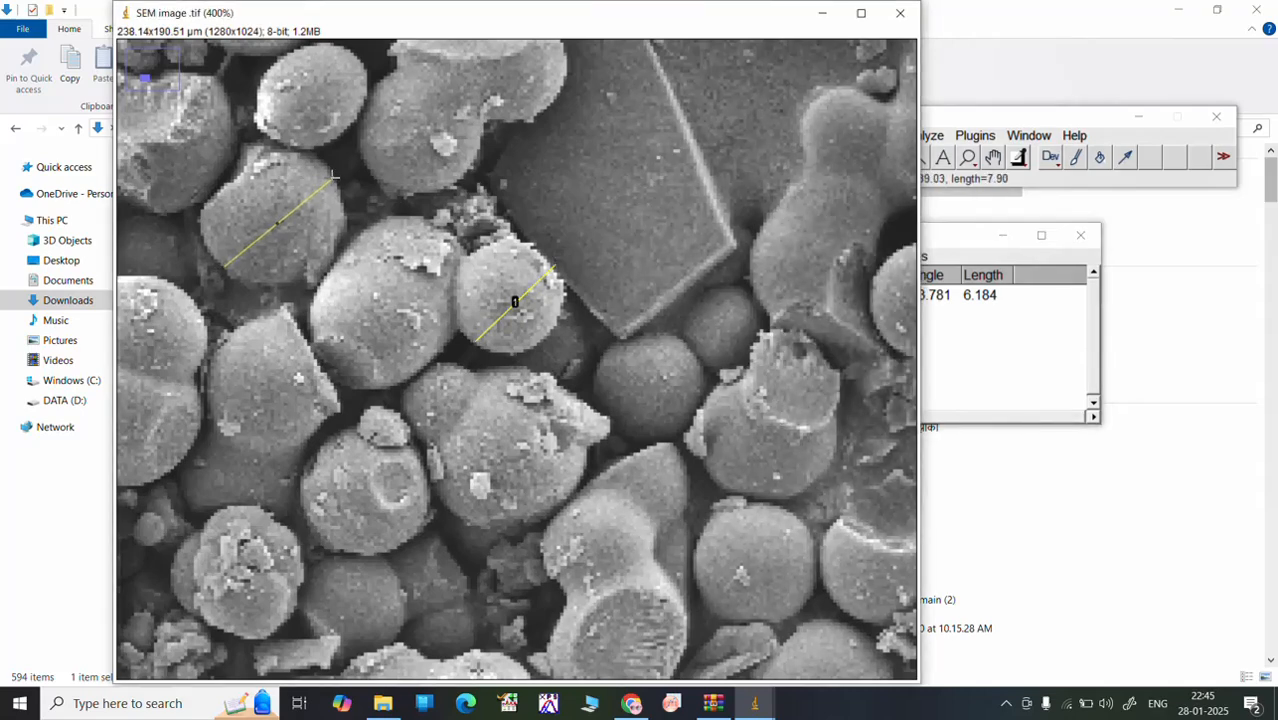
key("ctrl+m")
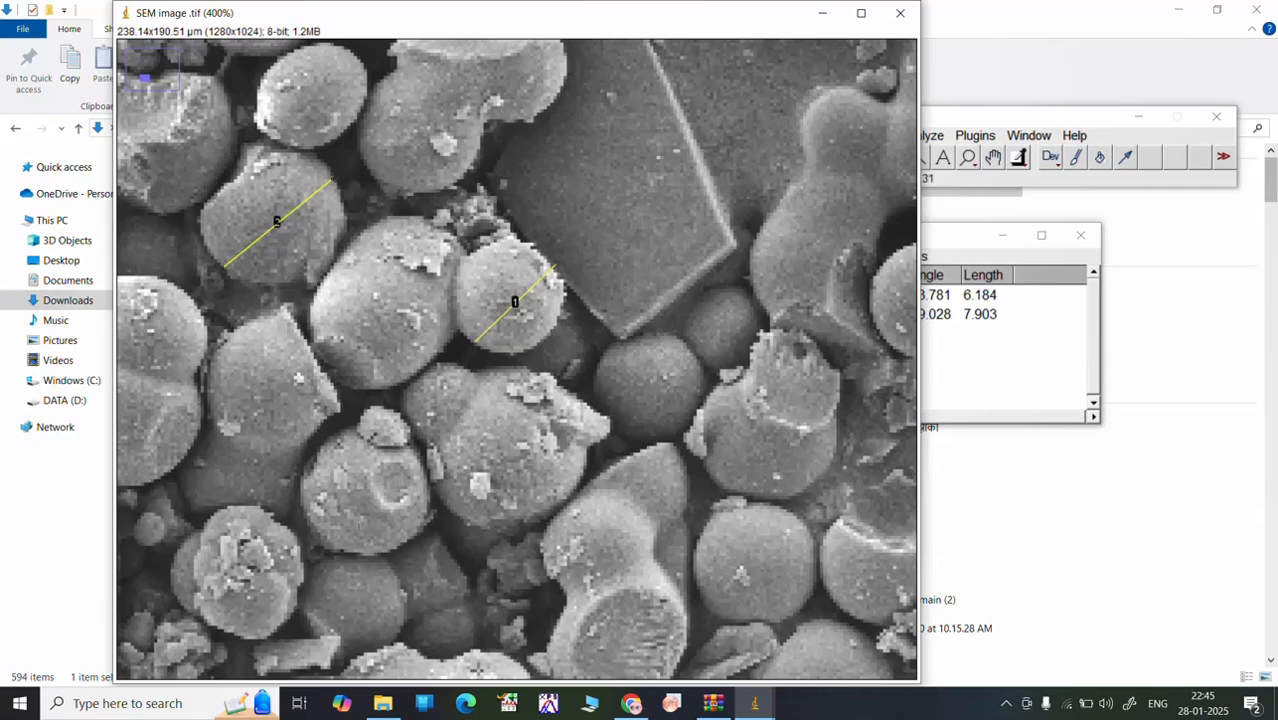
left_click_drag(326, 542, 420, 456)
key("ctrl+m")
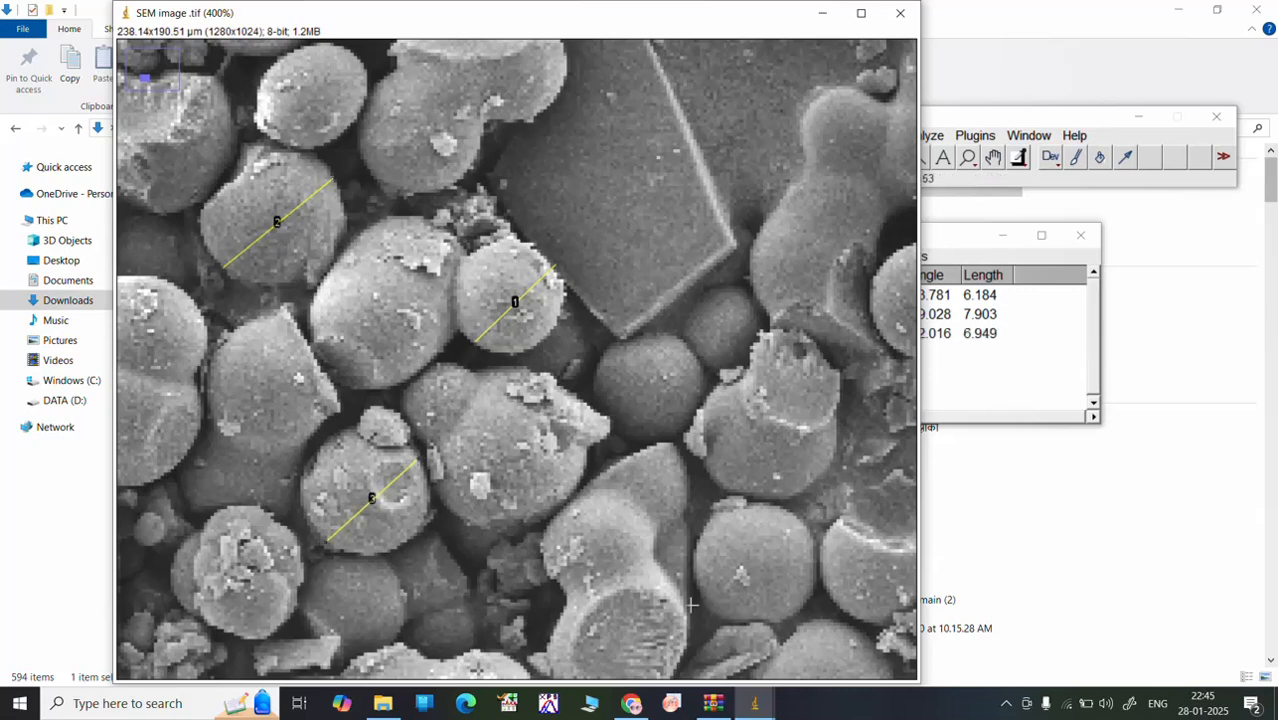
Step: Draw and measure lines about 6.9 µm across the smooth sphere near the lower-right corner and 5.8 µm across the dark sphere below the flake
left_click_drag(707, 602, 806, 524)
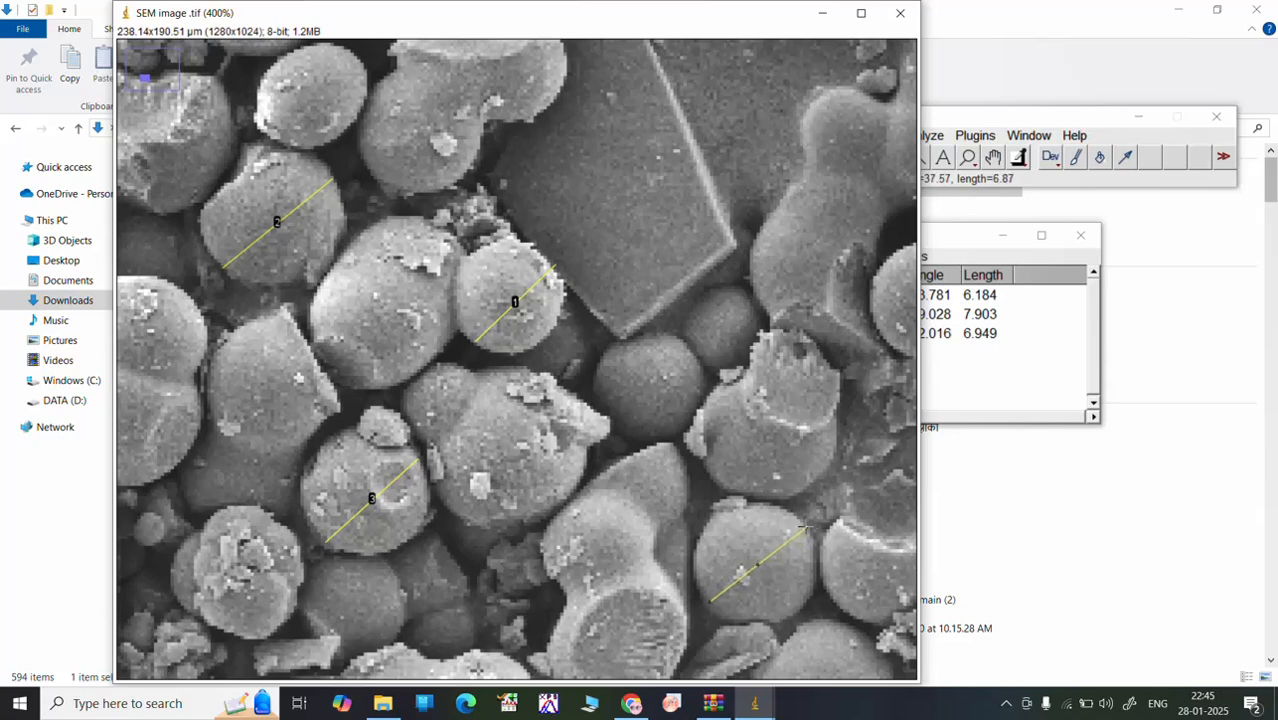
key("ctrl+m")
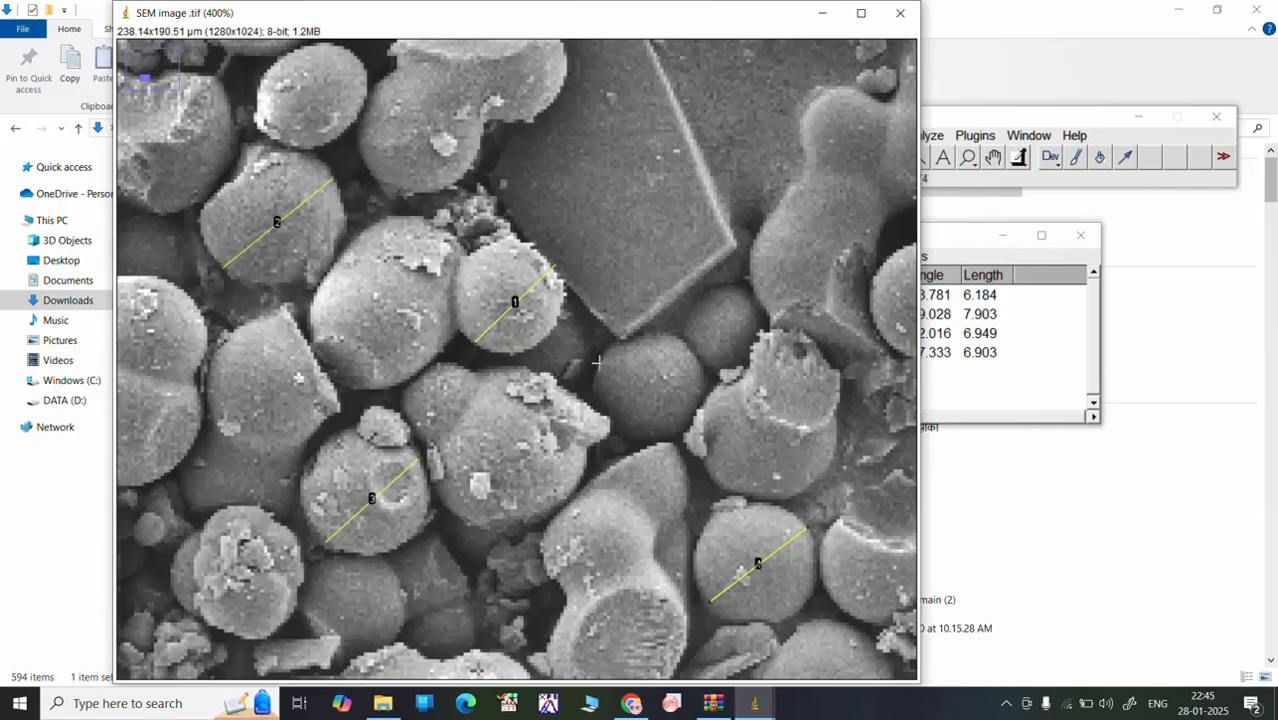
mouse_move(602, 364)
left_mouse_down()
mouse_move(664, 430)
mouse_move(682, 426)
left_mouse_up()
key("ctrl+m")
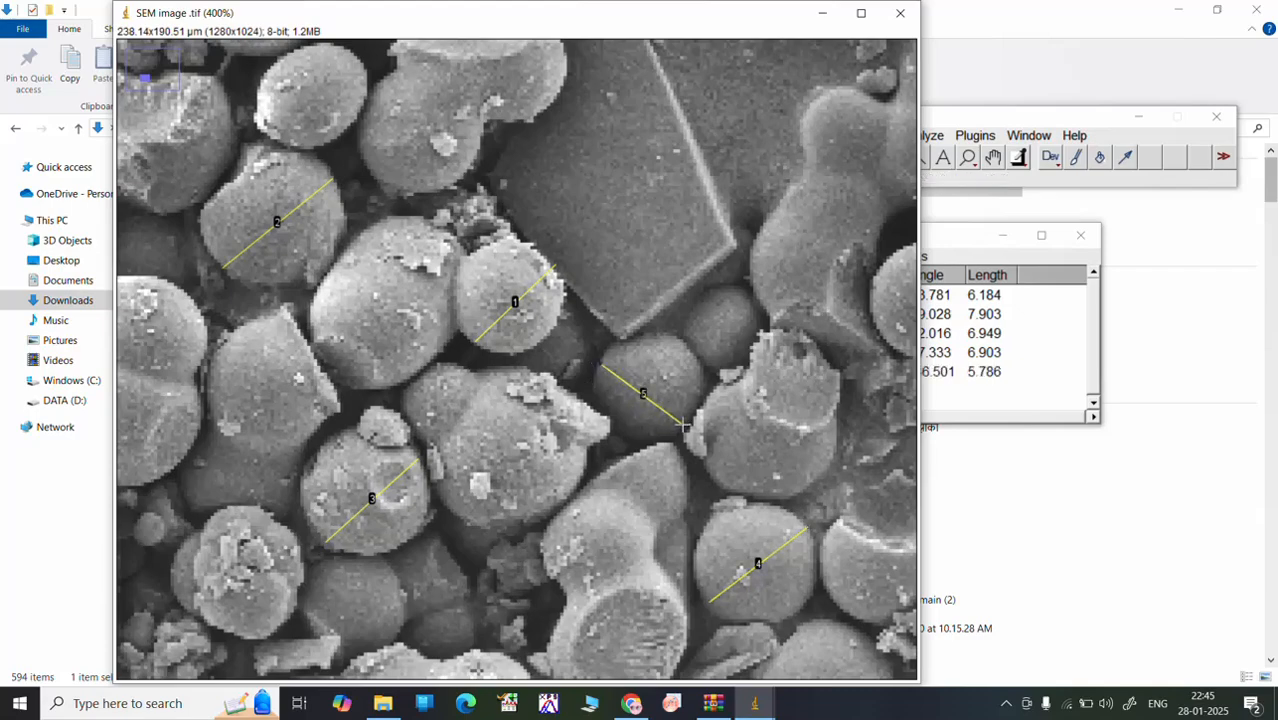
Step: Draw and measure two steep lines, each about 8.0 µm long, across a sphere left of the image centre and one right of the large flake
scroll(602, 399, "down", 4)
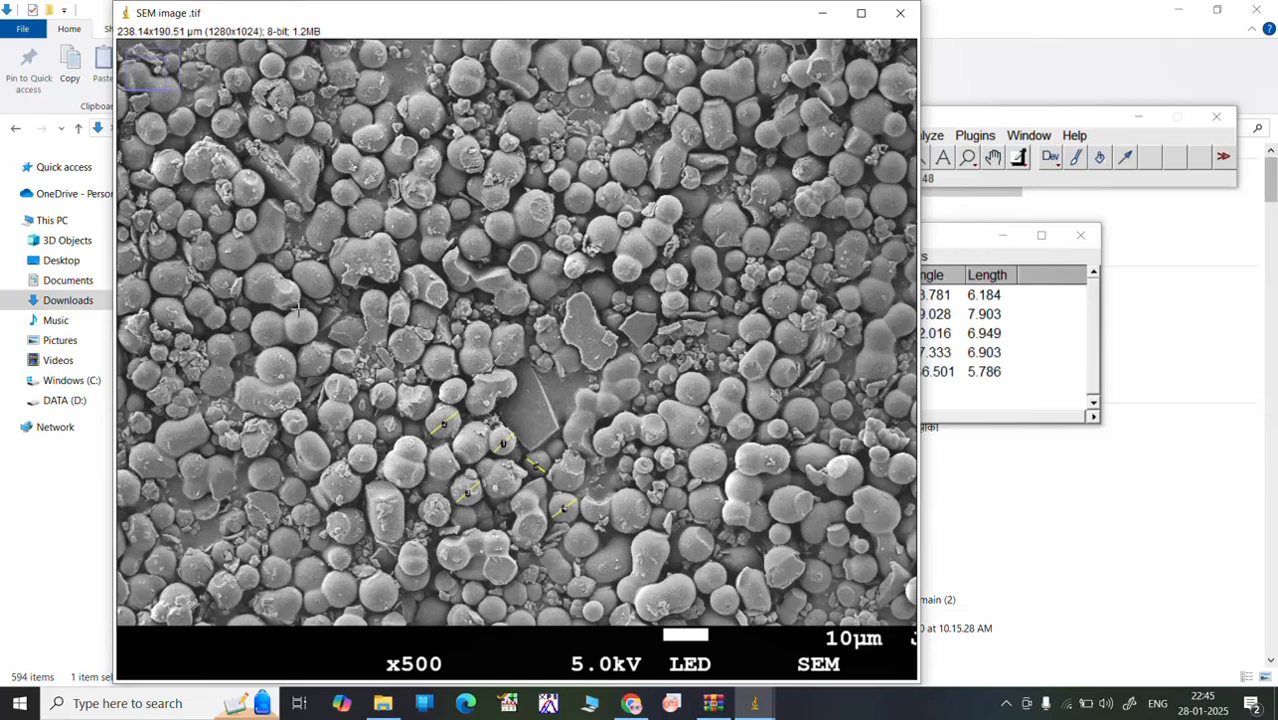
left_click_drag(298, 313, 300, 345)
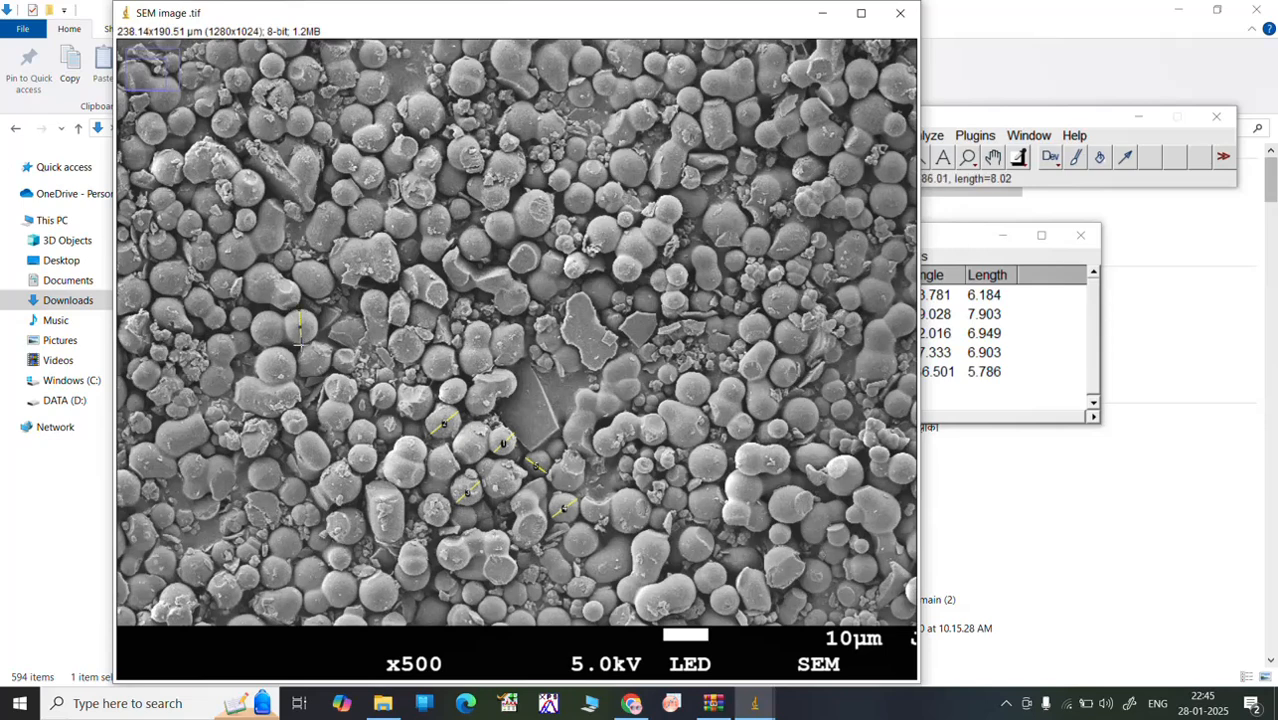
key("ctrl+m")
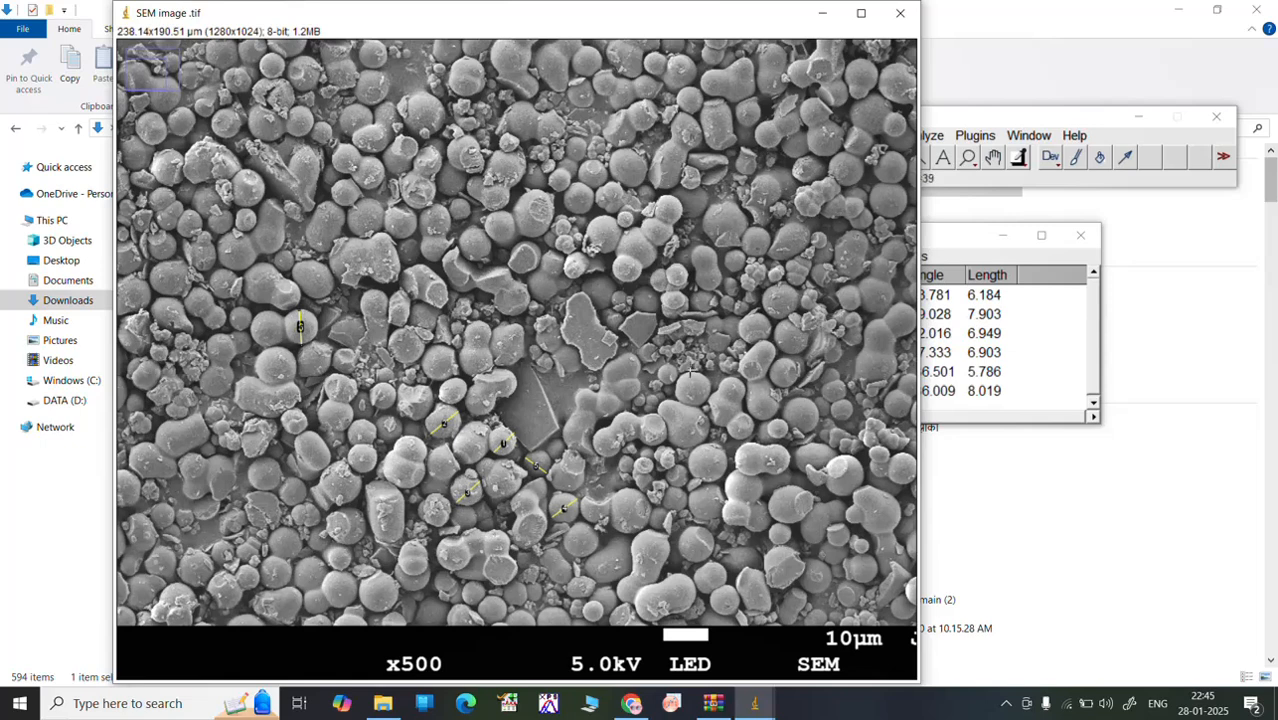
left_click_drag(691, 377, 697, 405)
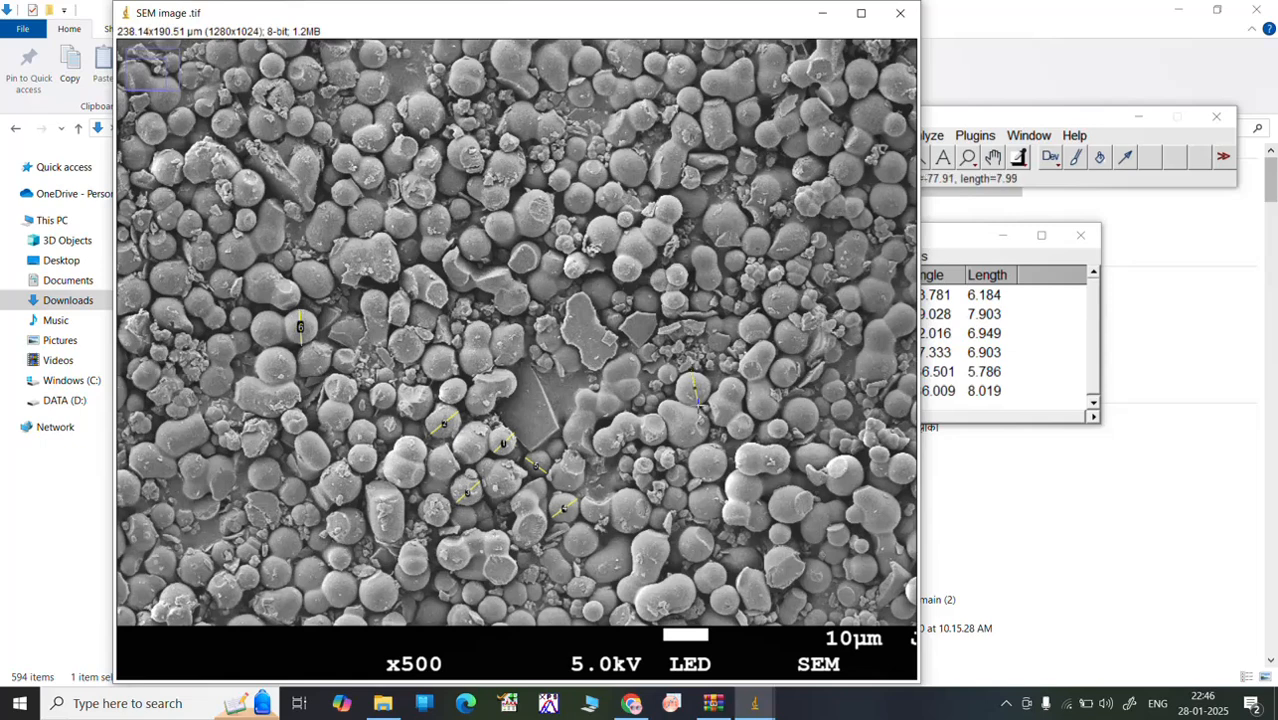
key("ctrl+m")
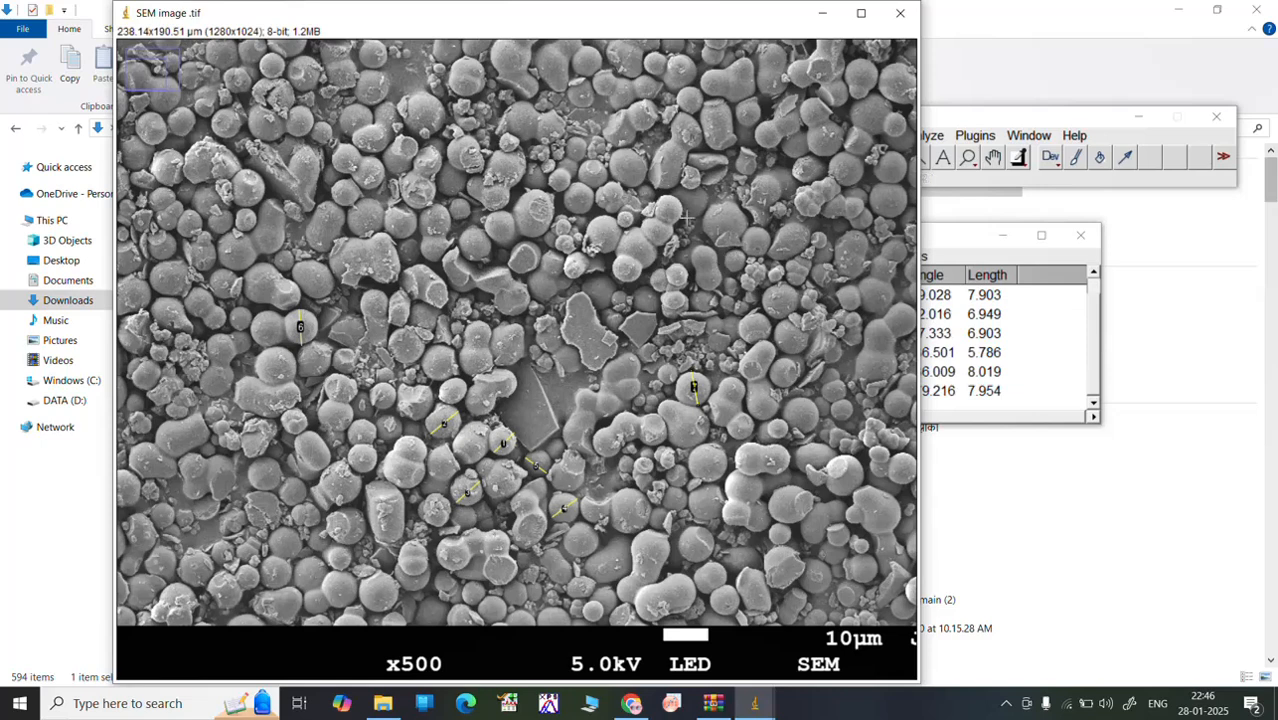
Step: Measure lines about 7.5 µm across a particle above the image centre and 7.3 µm across one at mid-right, moving the results table aside
left_click_drag(468, 229, 477, 261)
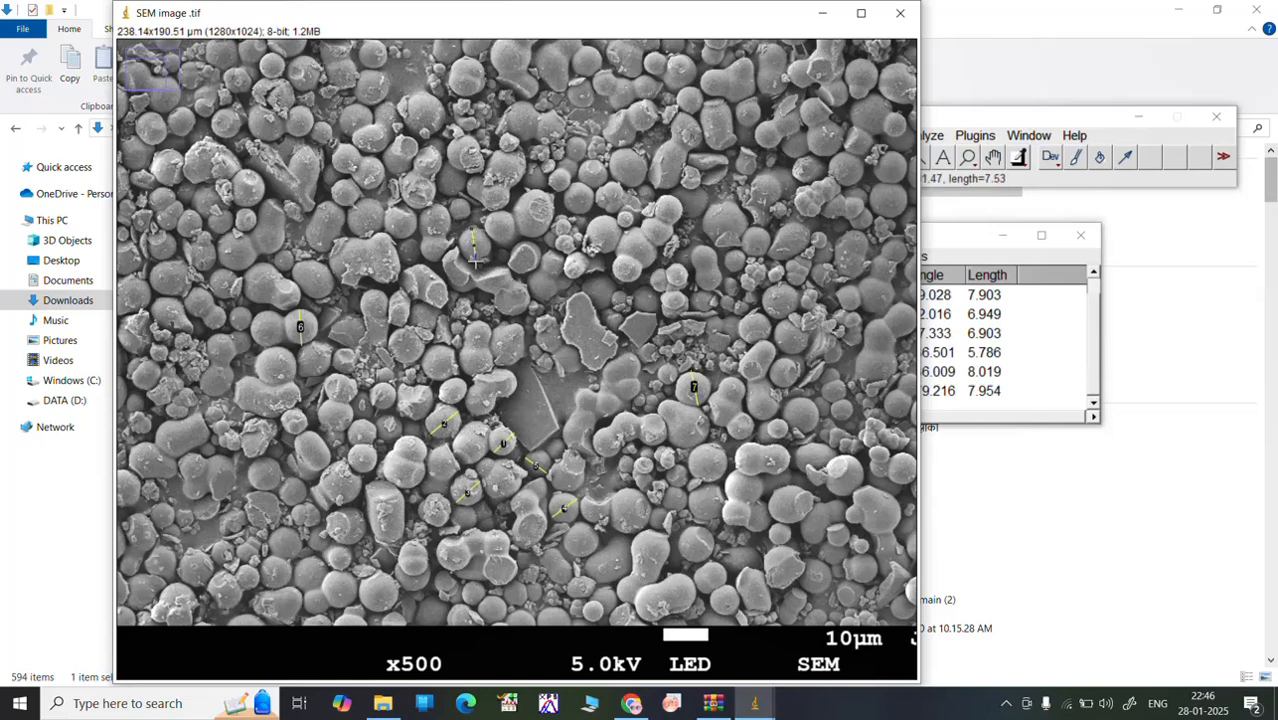
key("ctrl+m")
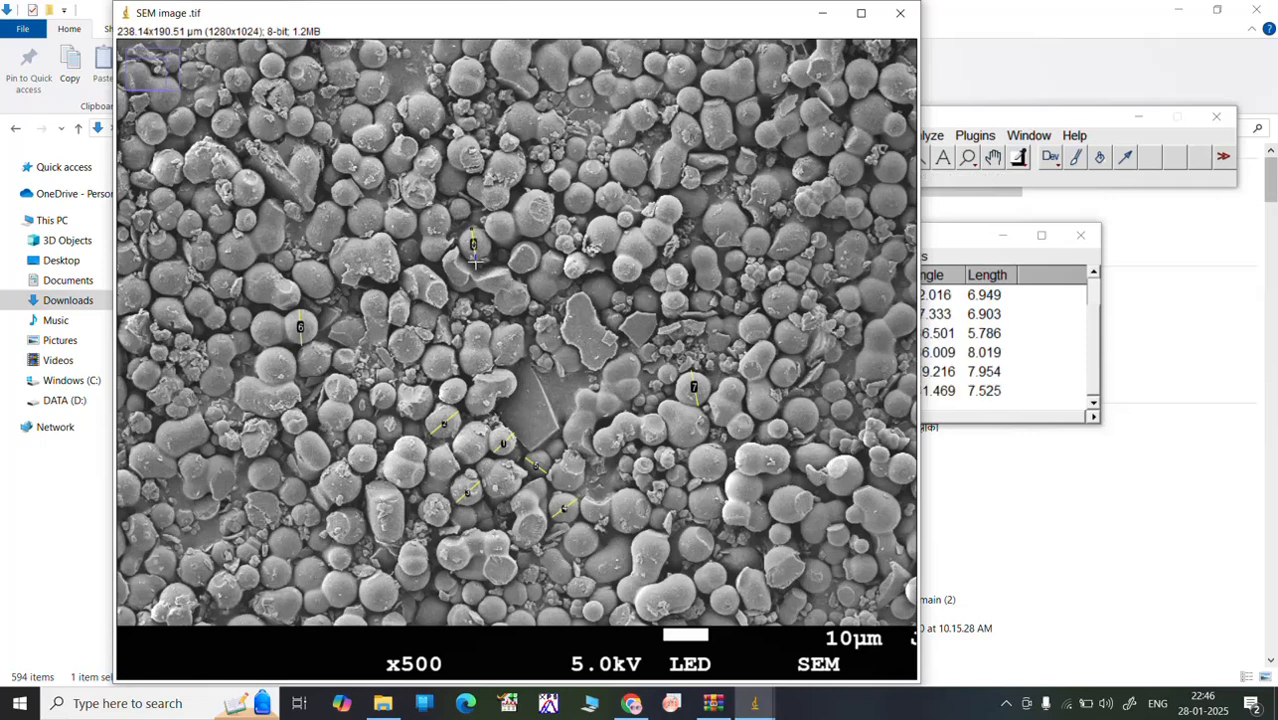
left_click_drag(964, 240, 1055, 144)
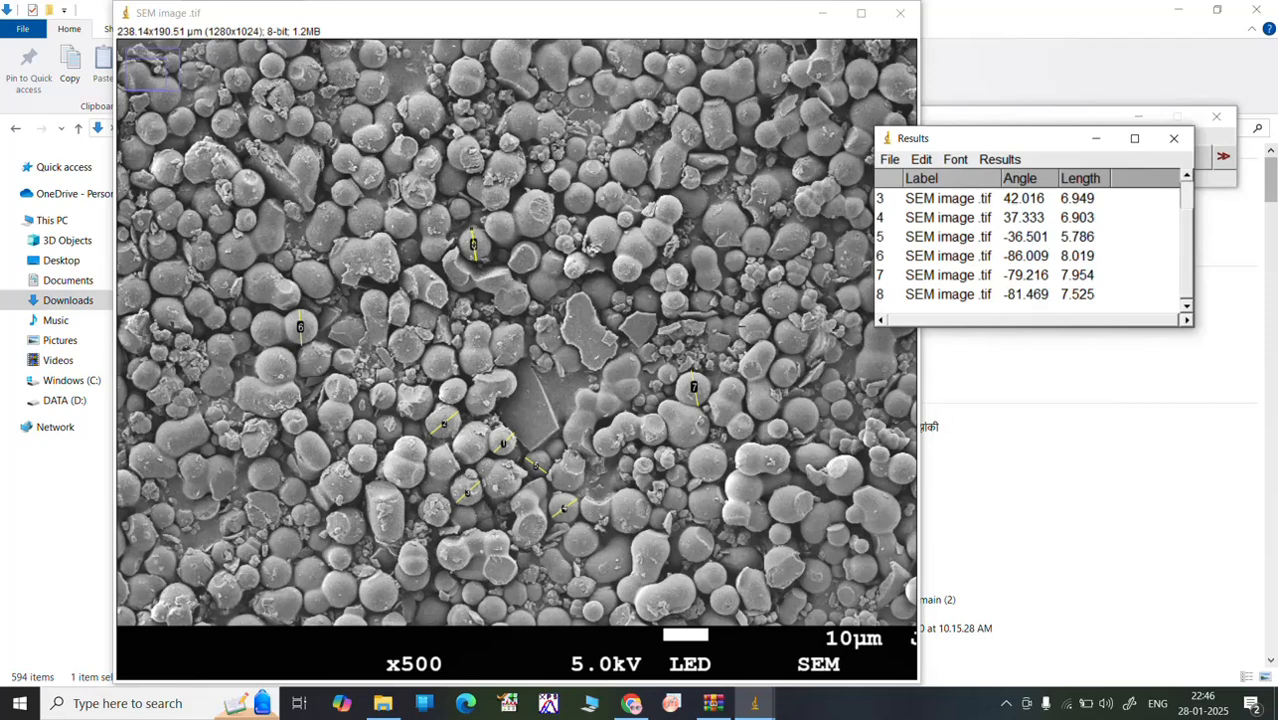
left_click(755, 325)
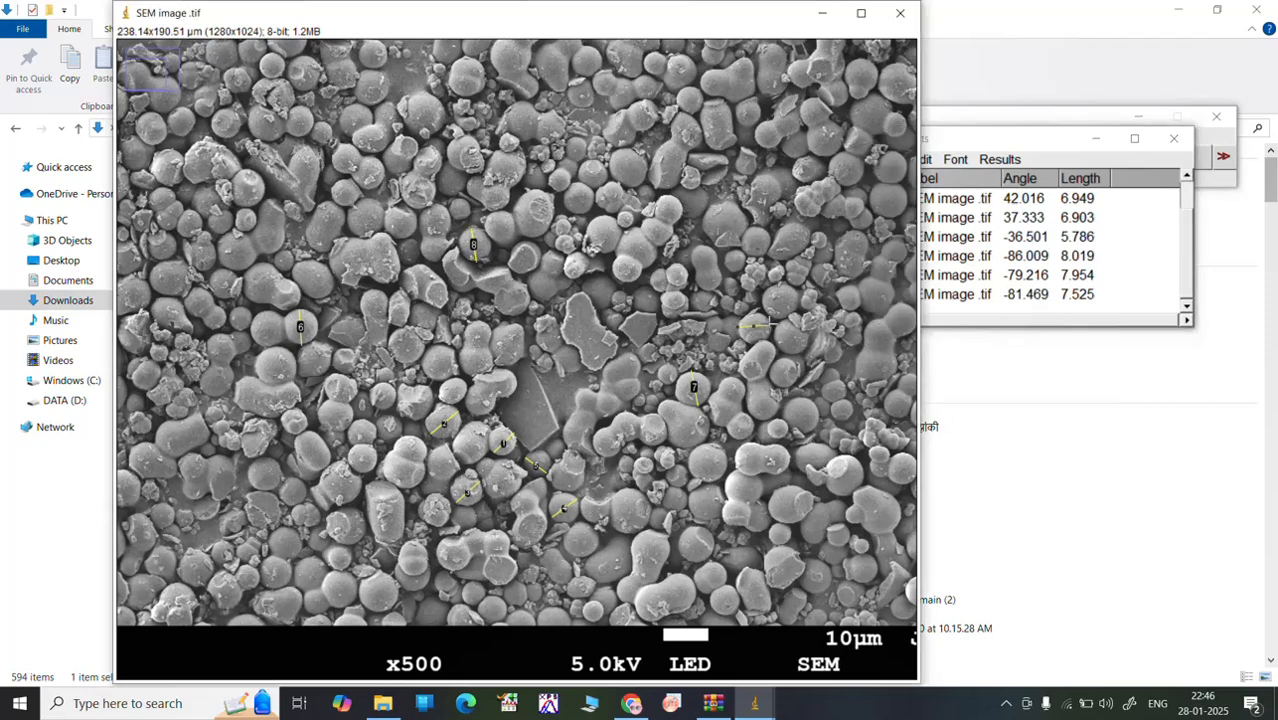
key("ctrl+m")
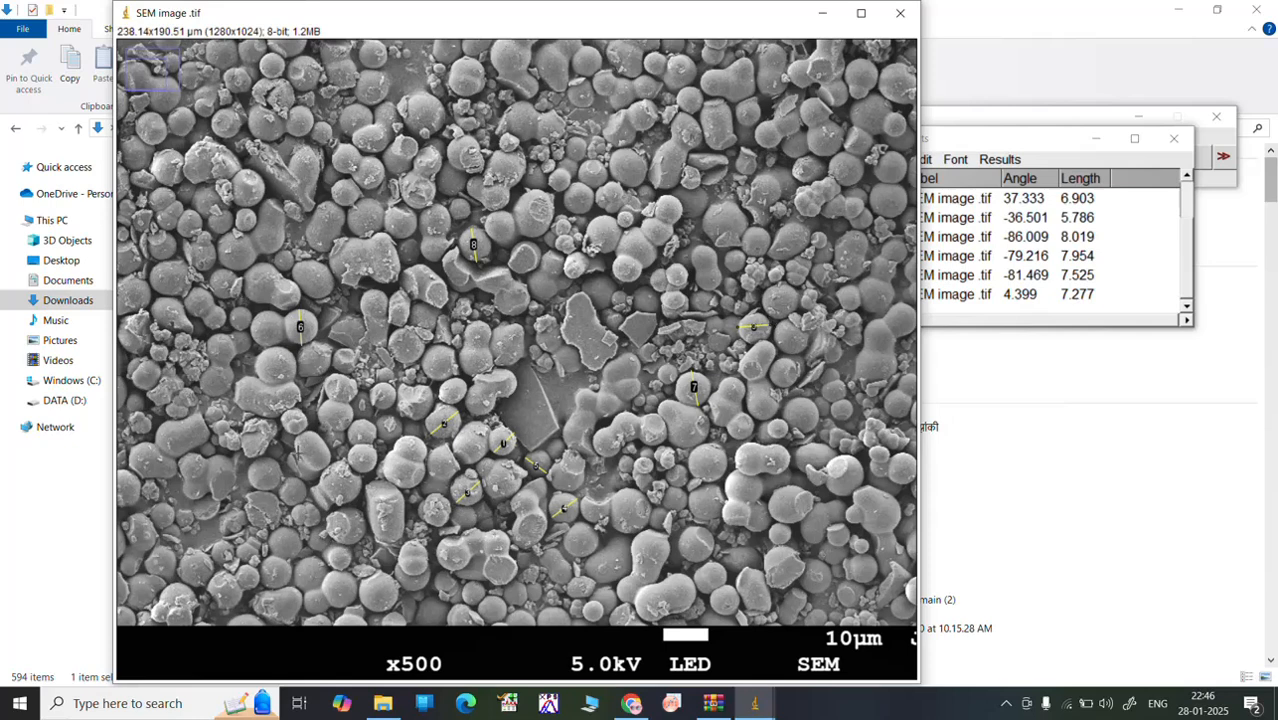
Step: Draw and measure lines about 6.0 µm and 8.9 µm long across two round particles in the left part of the image
left_click_drag(300, 452, 321, 440)
key("ctrl+m")
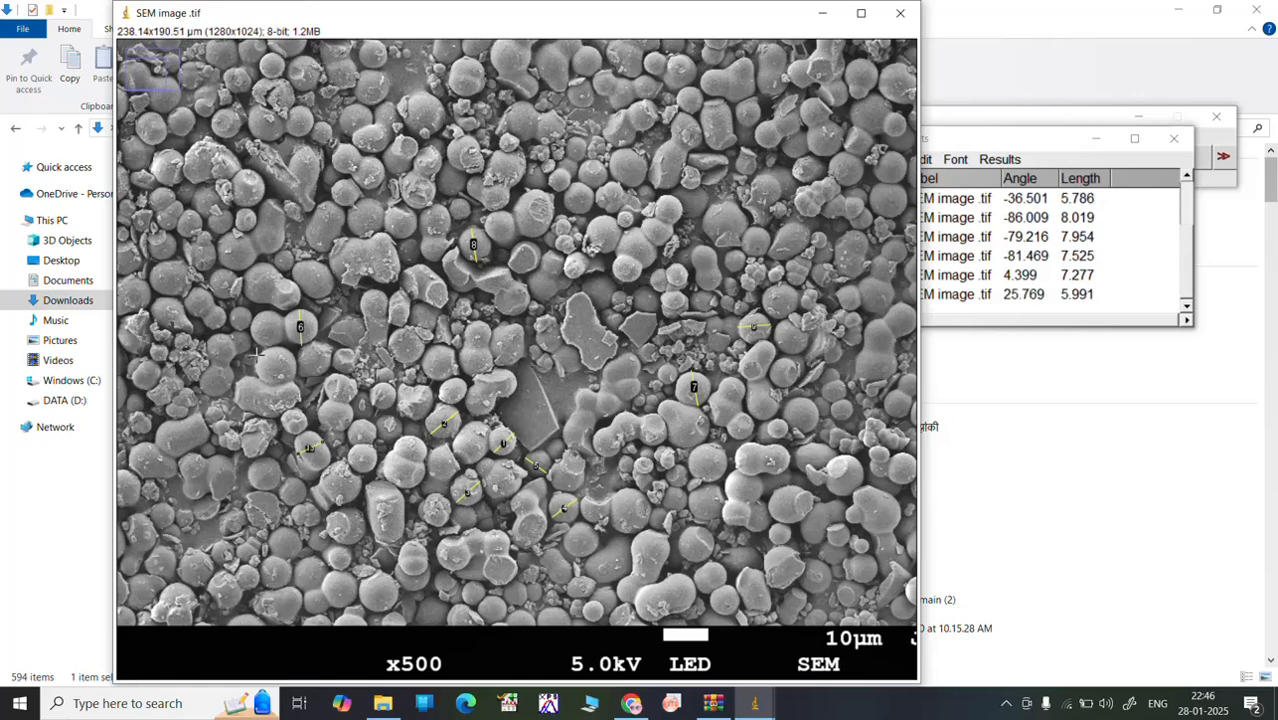
left_click_drag(258, 355, 294, 371)
key("ctrl+m")
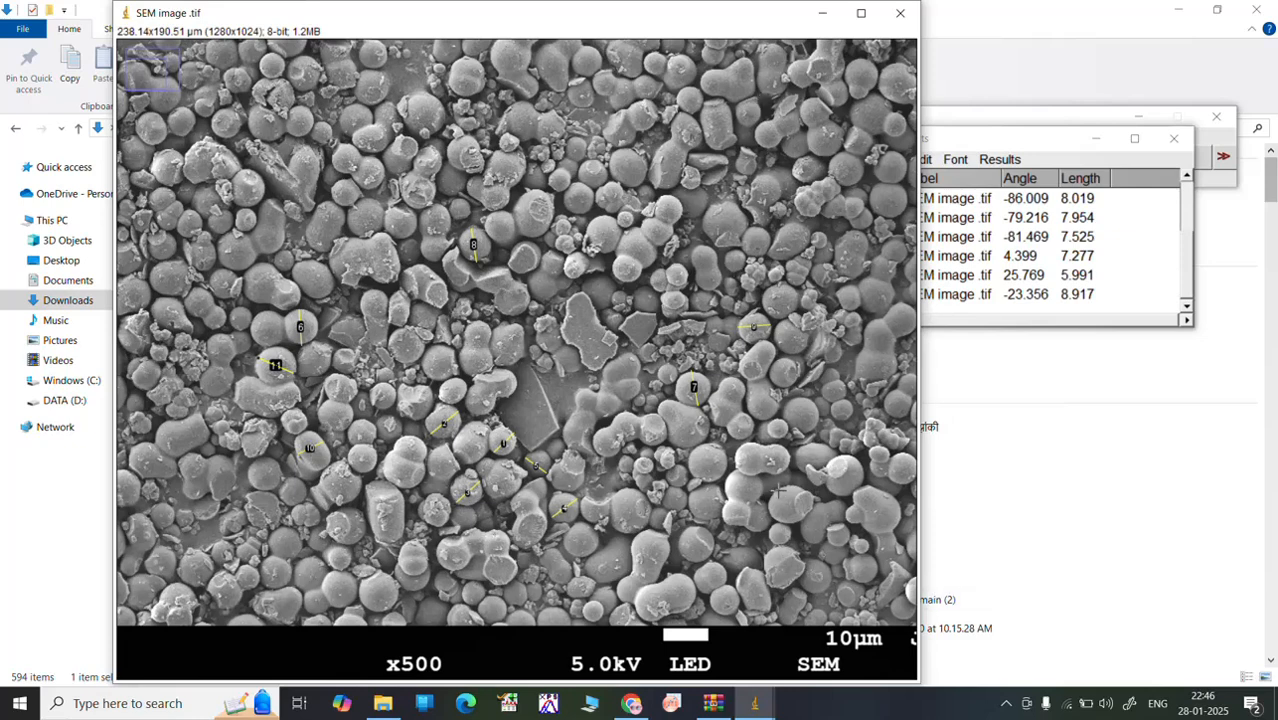
Step: Draw and measure lines about 7.8 µm and 8.3 µm long across two large spheres in the image's lower-right area
left_click_drag(778, 490, 791, 522)
key("m")
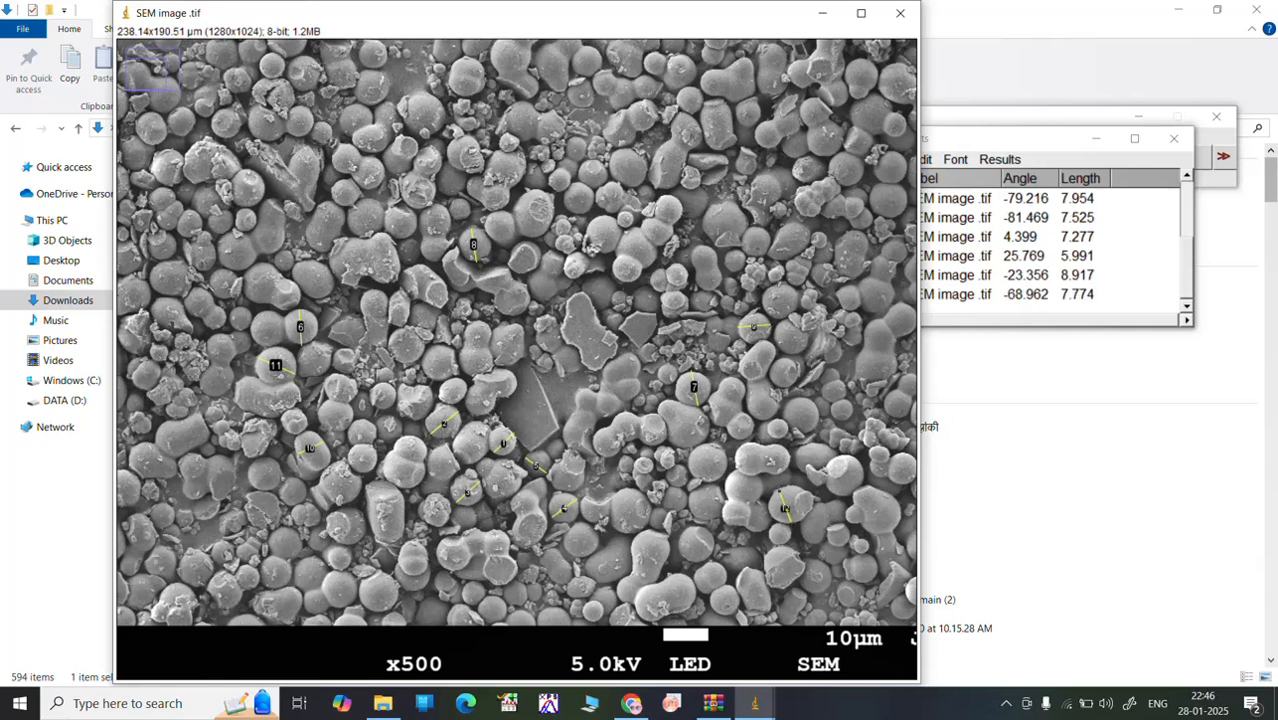
left_click_drag(690, 457, 730, 468)
key("m")
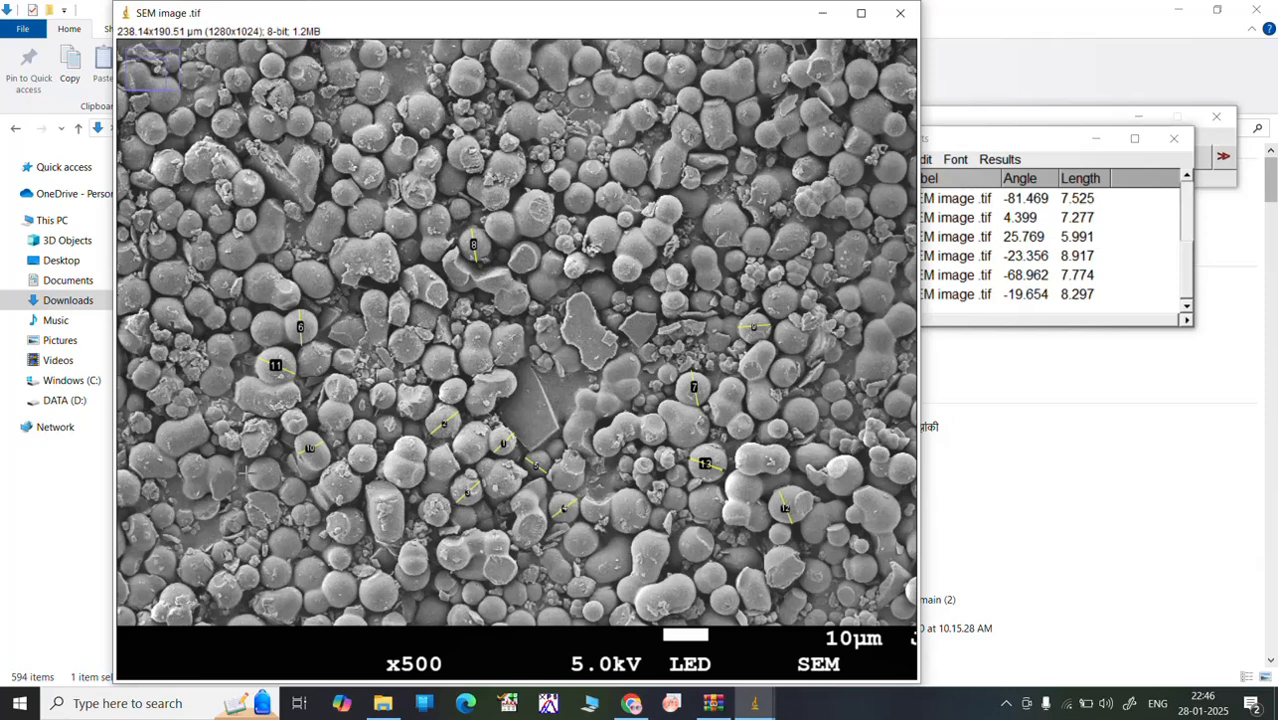
Step: Draw and measure lines about 6.9 µm and 8.4 µm across two lower-left particles and 8.9 µm across a sphere in the upper-centre cluster
left_click_drag(247, 471, 286, 476)
key("ctrl+m")
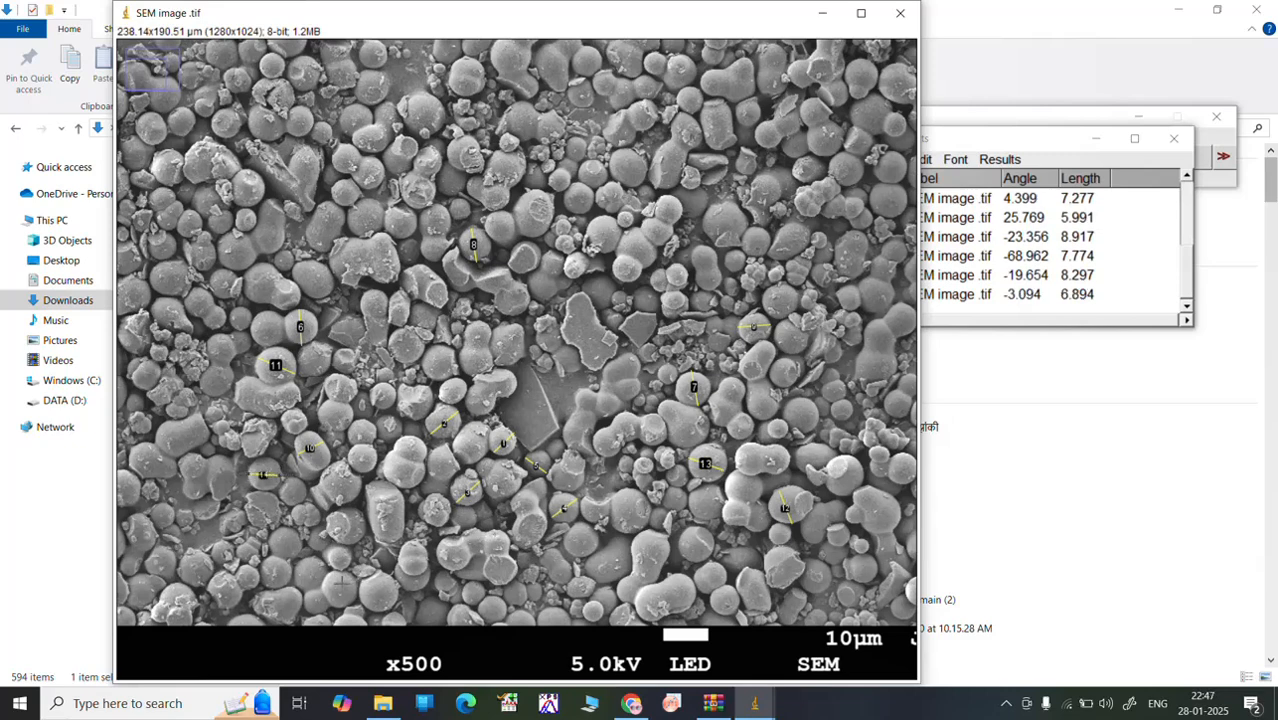
left_click_drag(325, 579, 356, 603)
key("ctrl+m")
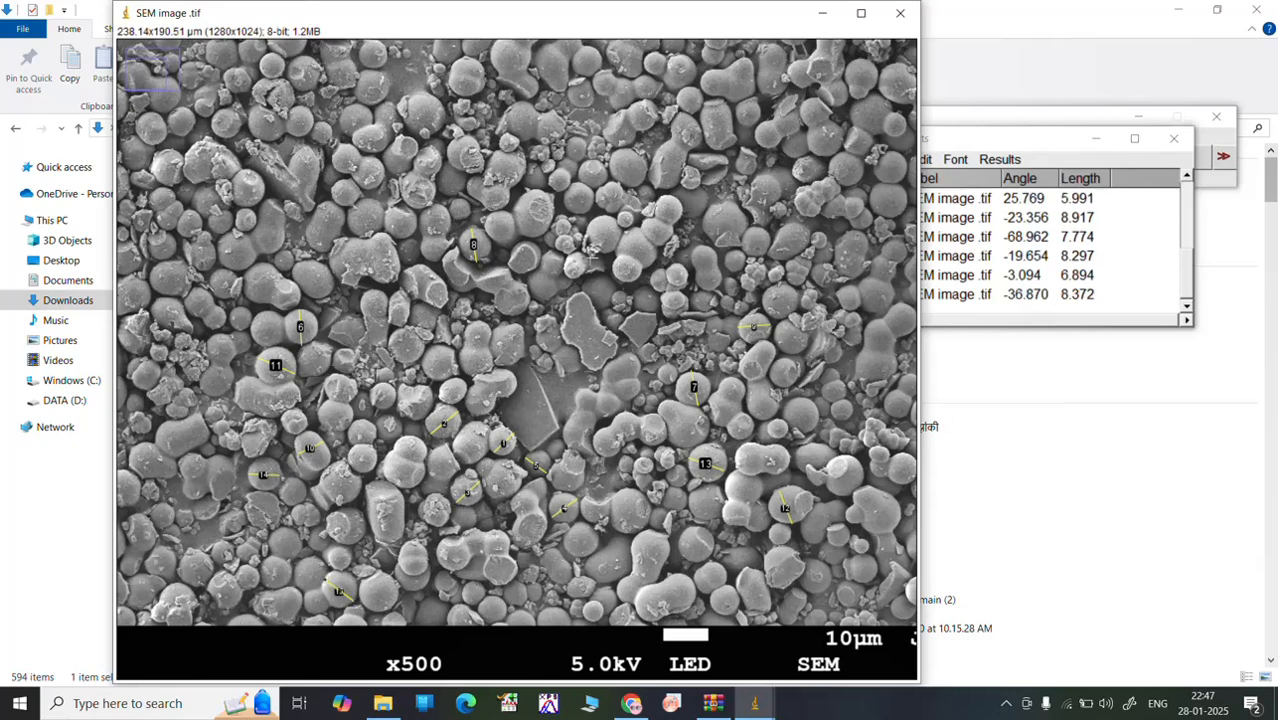
left_click_drag(599, 218, 607, 258)
key("ctrl+m")
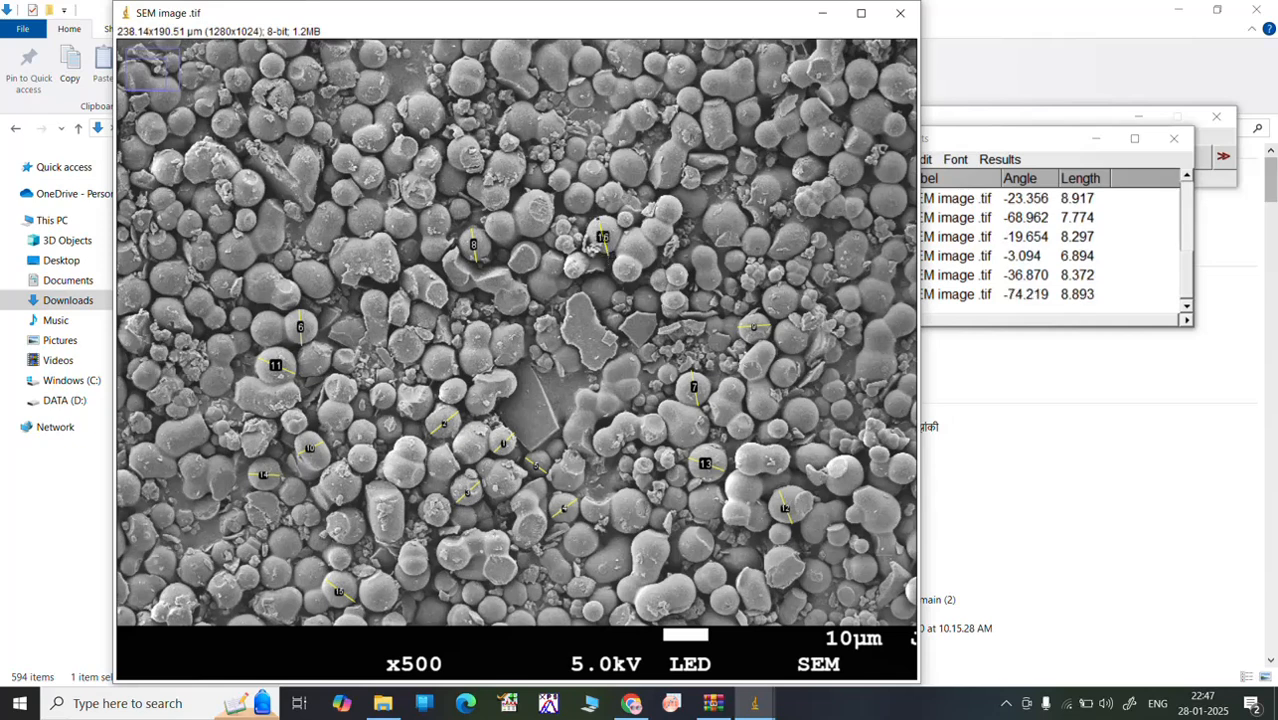
left_click(1005, 704)
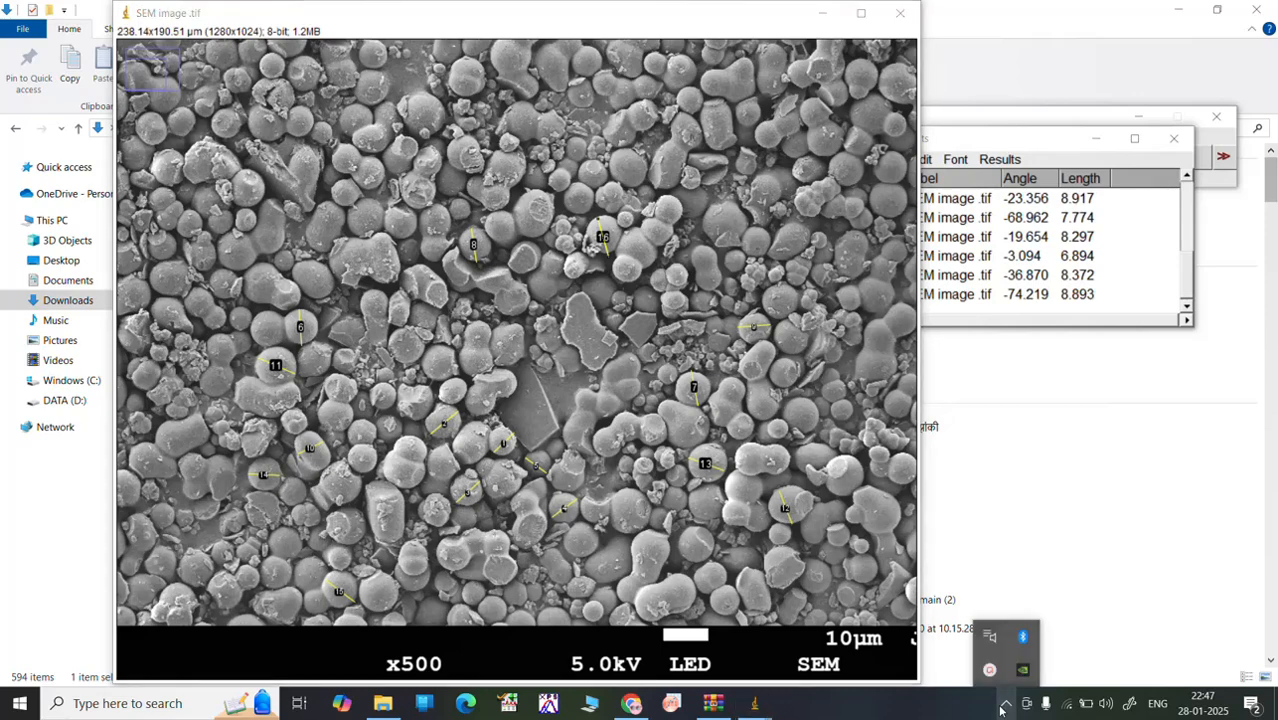
left_click(989, 670)
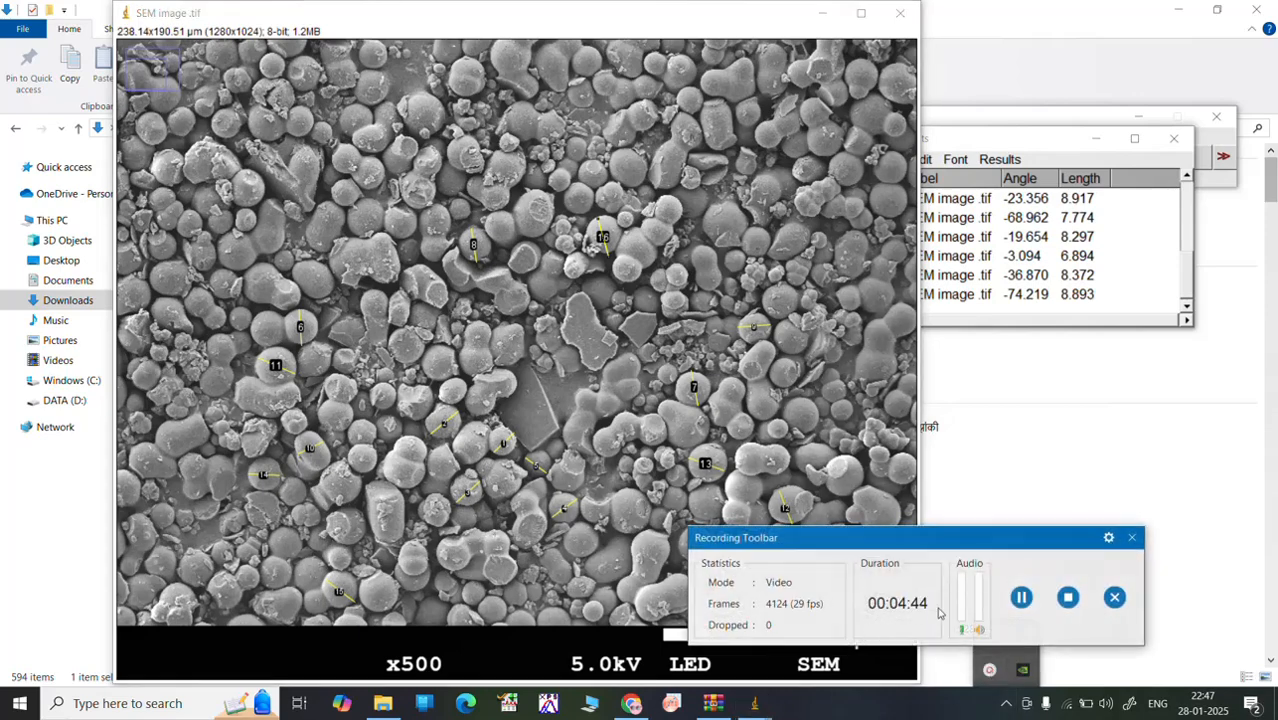
left_click(1020, 597)
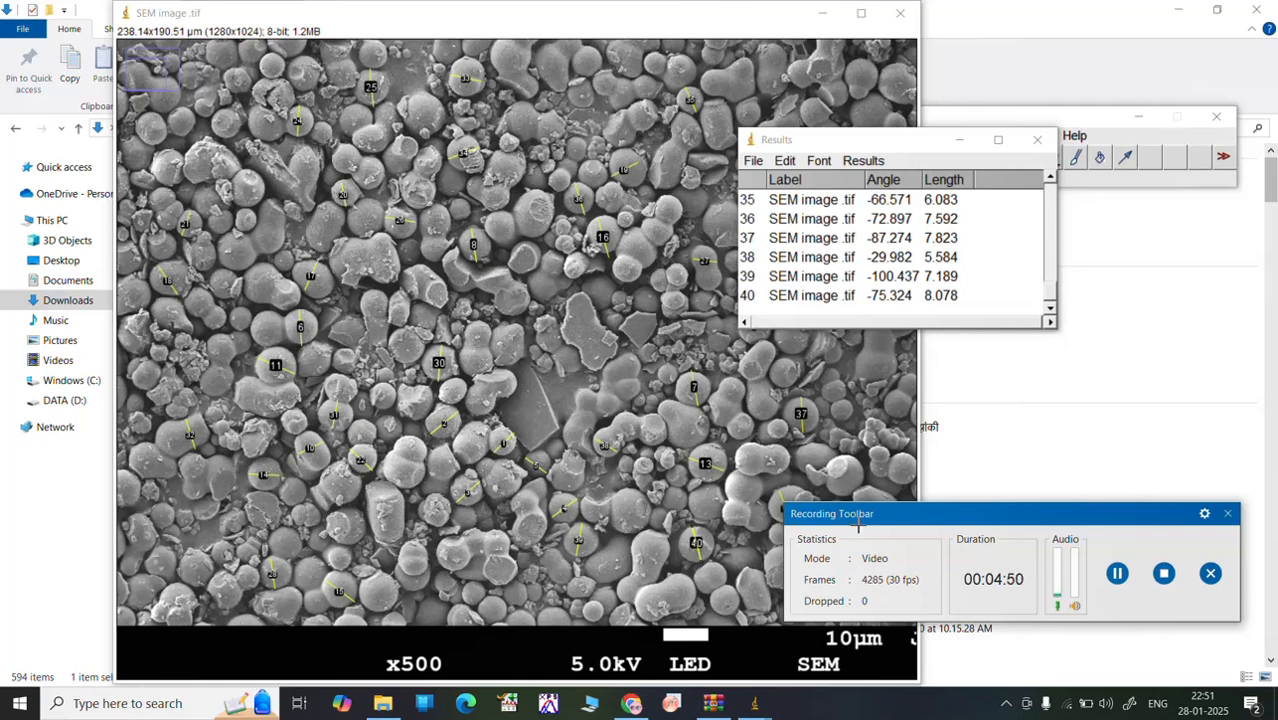
left_click_drag(903, 518, 960, 555)
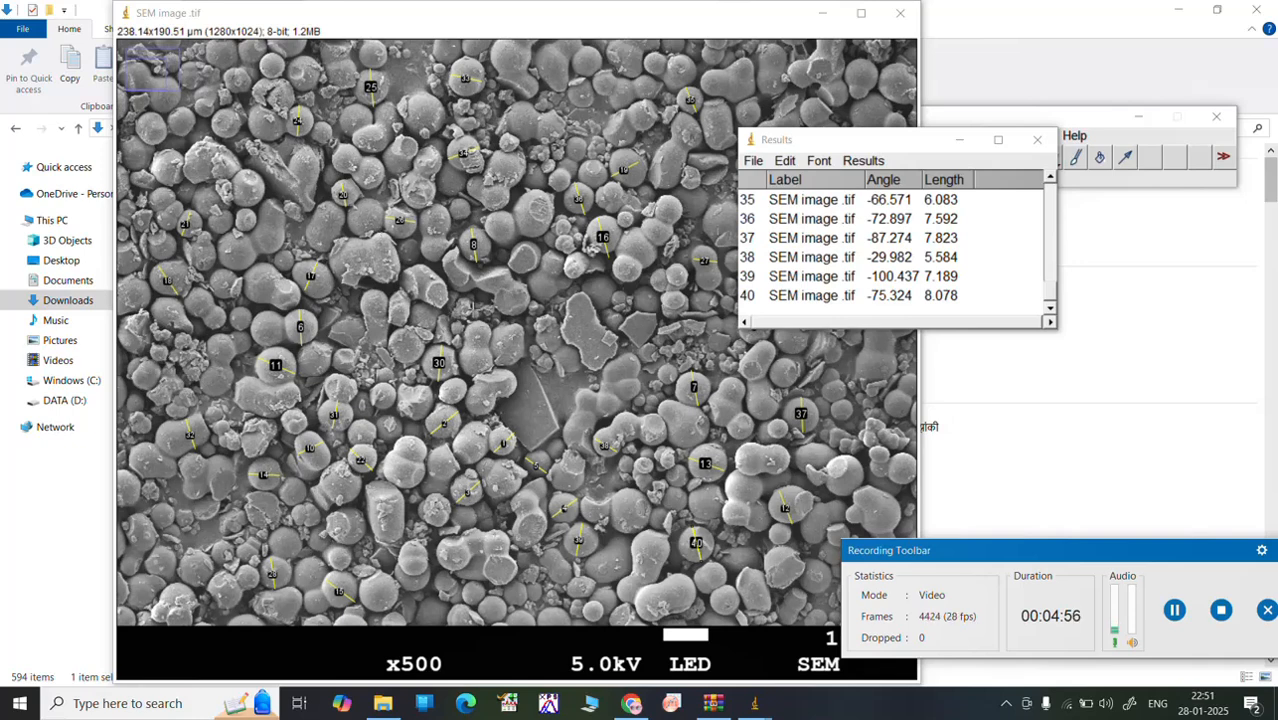
Step: Bring the results table to the front and maximize it to show its measurement rows
left_click(873, 141)
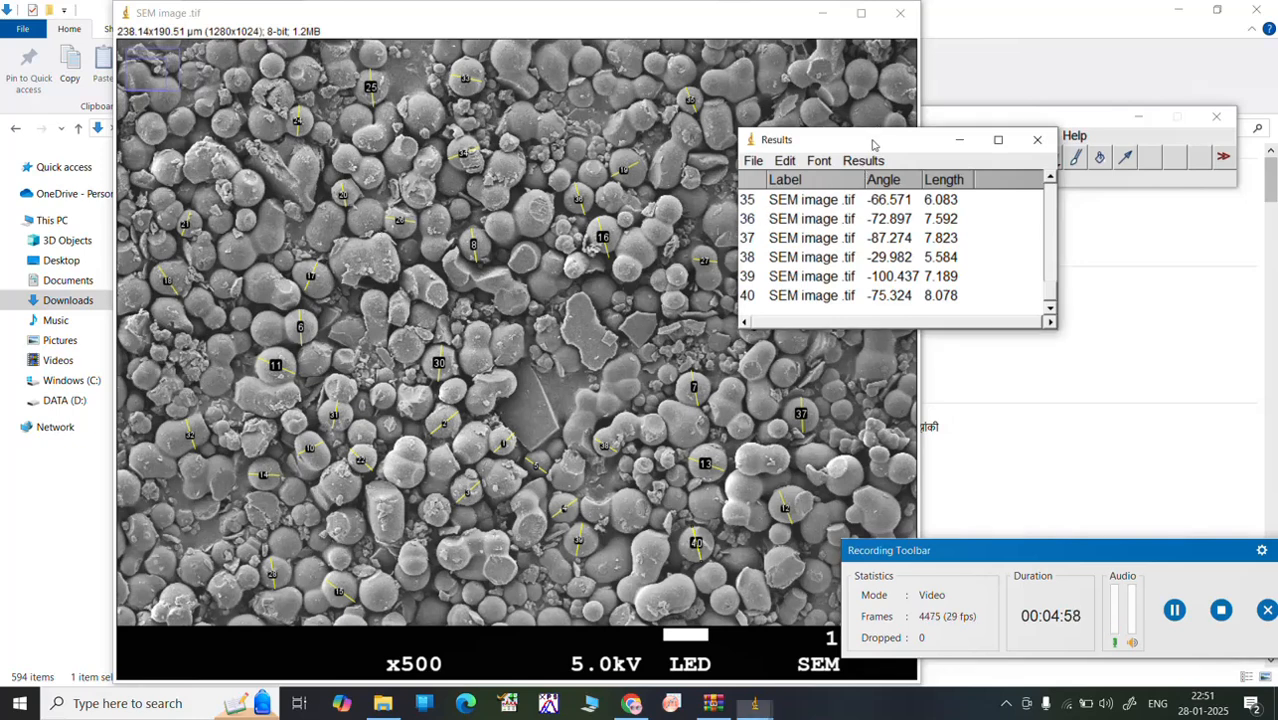
left_click_drag(873, 141, 659, 136)
double_click(780, 136)
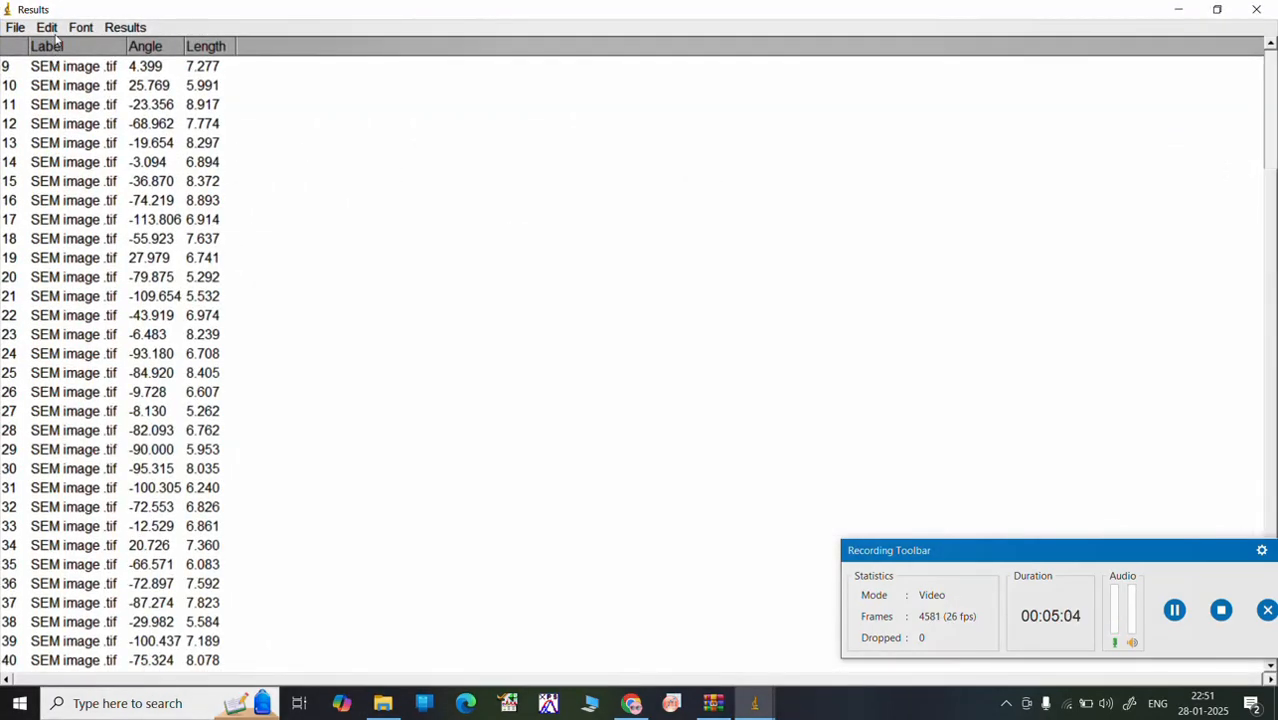
Step: Save the results table in the Downloads folder under the file name 1, and copy the table to the clipboard
left_click(12, 29)
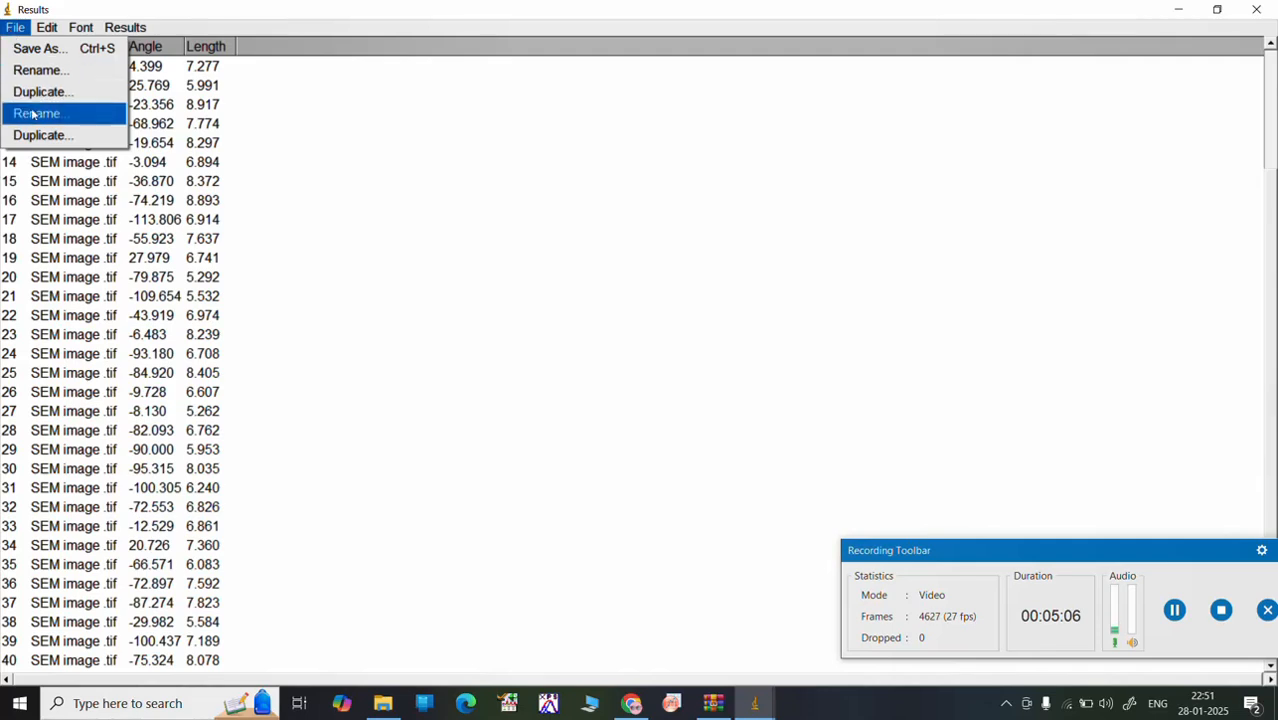
left_click(43, 50)
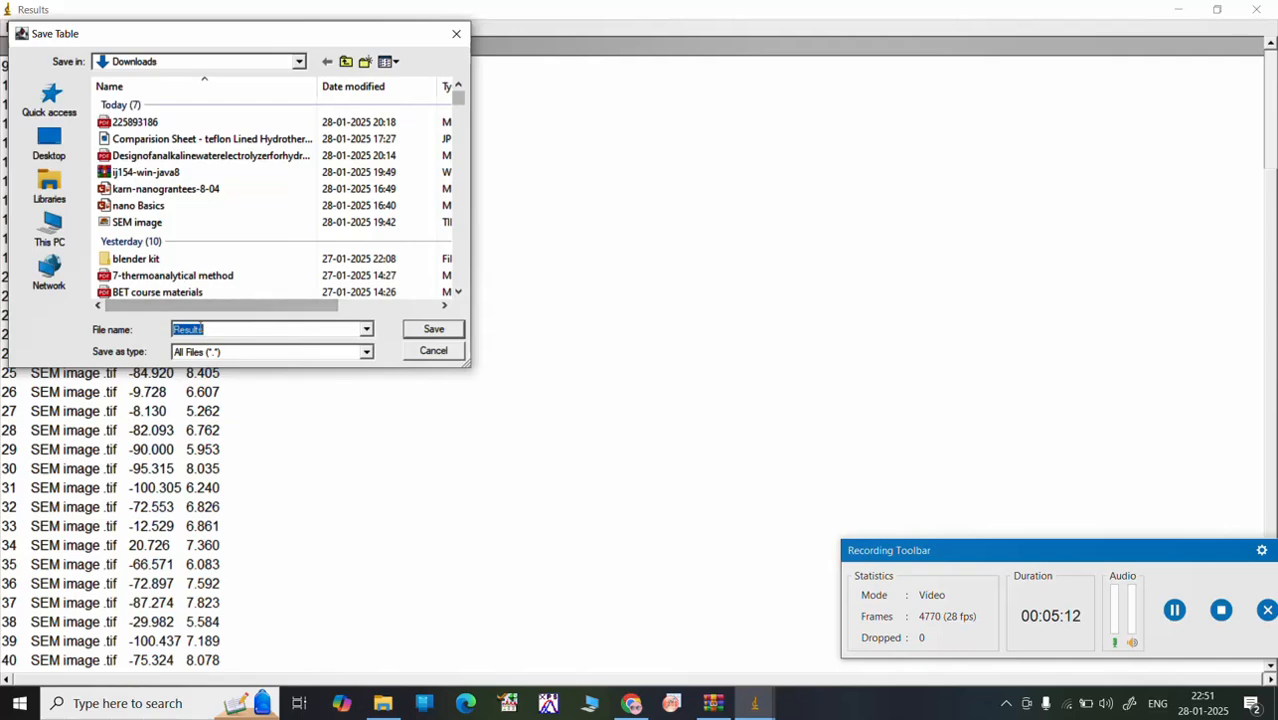
type("1")
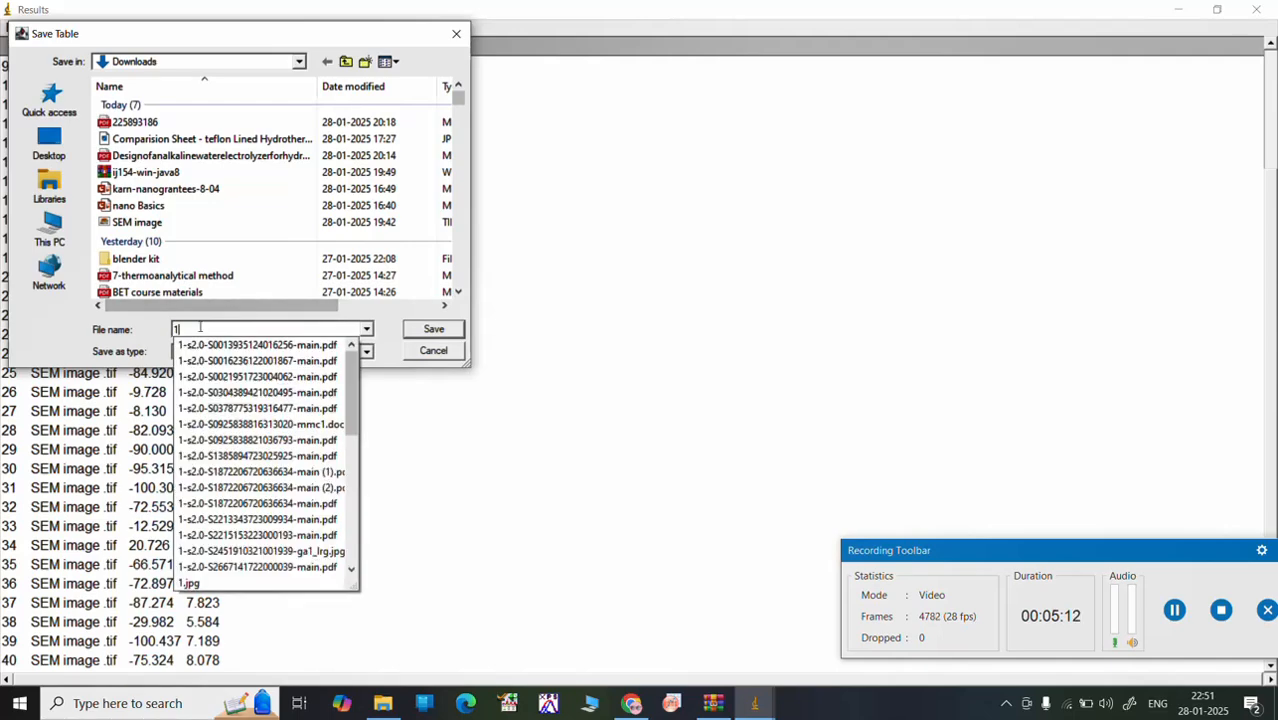
left_click(433, 333)
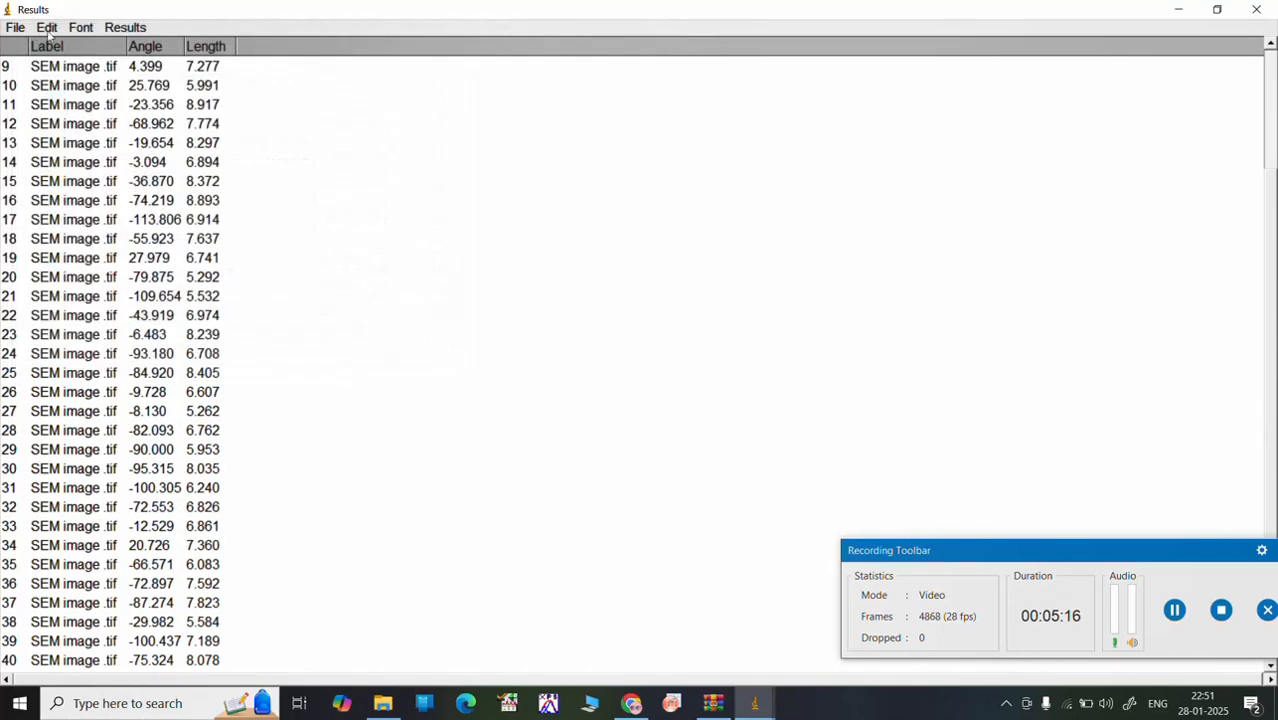
left_click(47, 26)
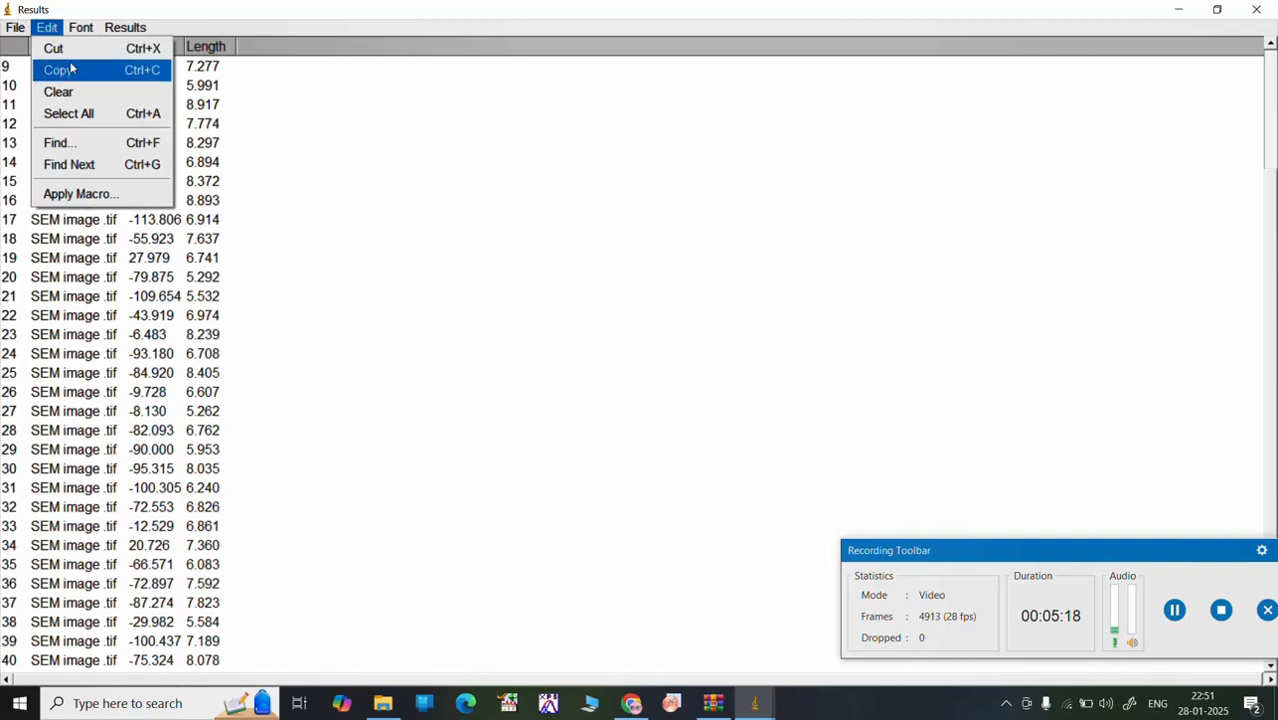
left_click(58, 70)
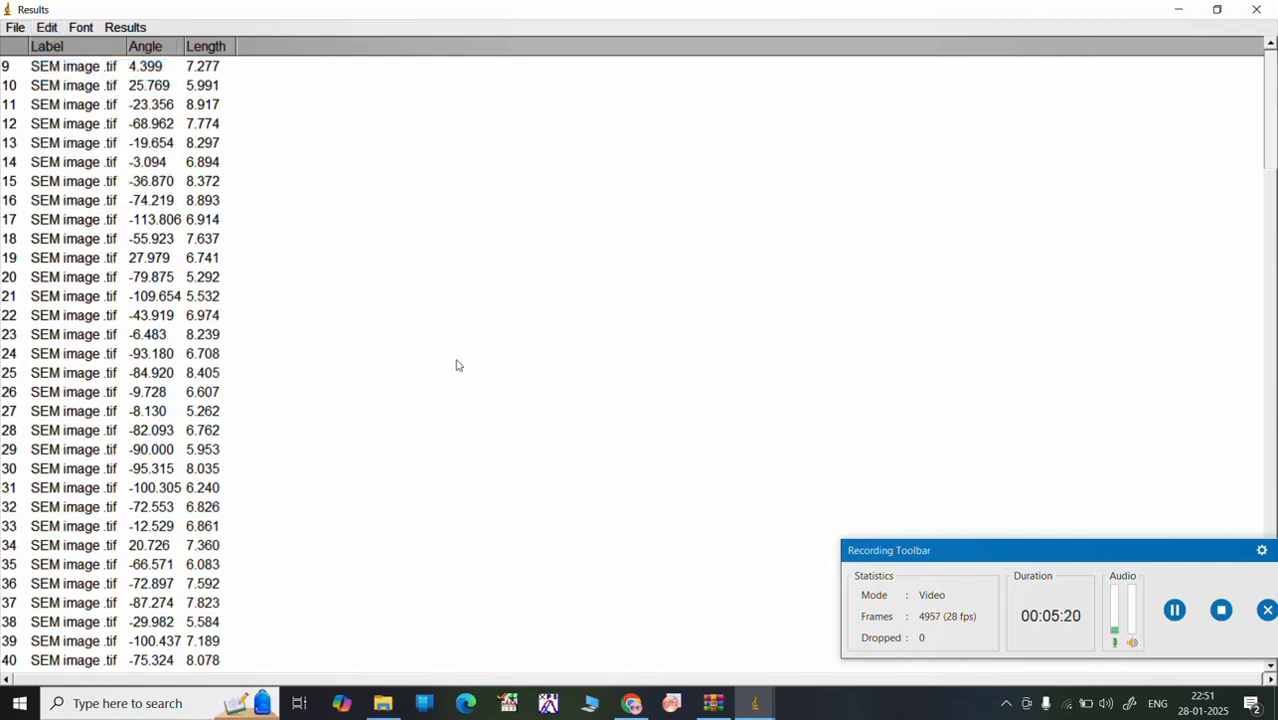
Step: Switch to OriginPro, dismiss the workbook template chooser, maximize Book1, and paste the copied results table starting at column A, row 1
left_click(682, 705)
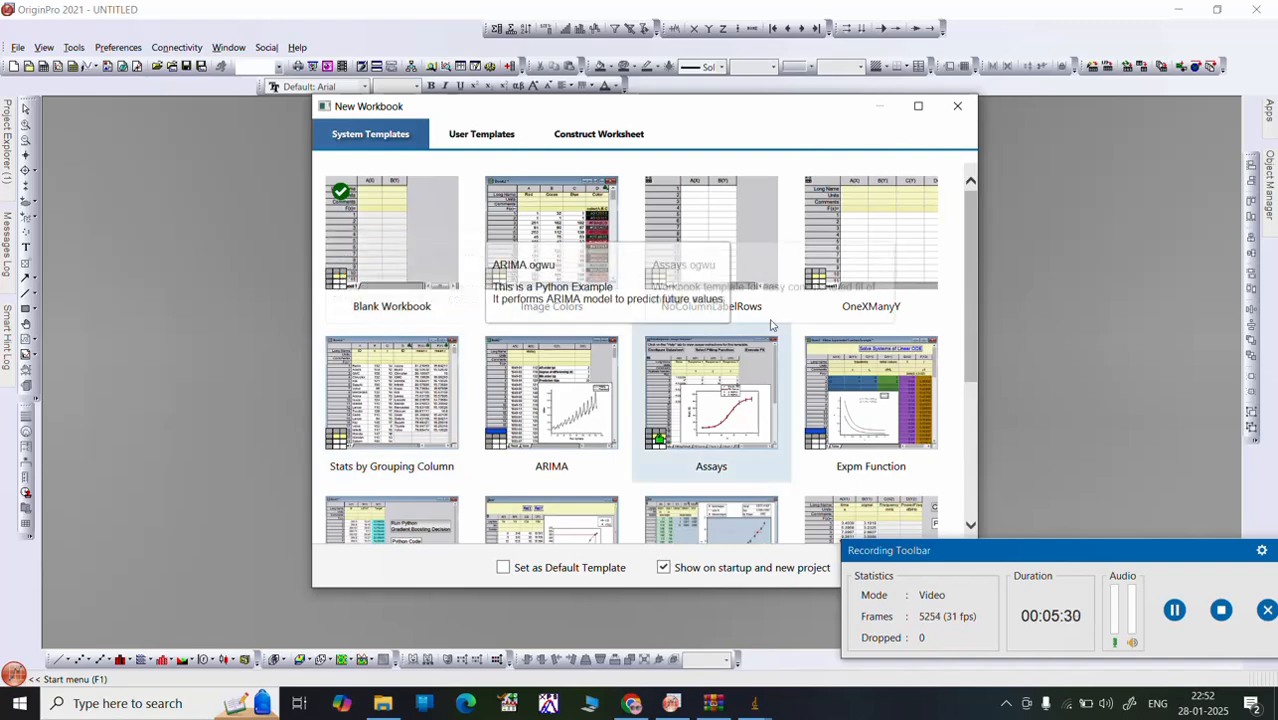
left_click(968, 108)
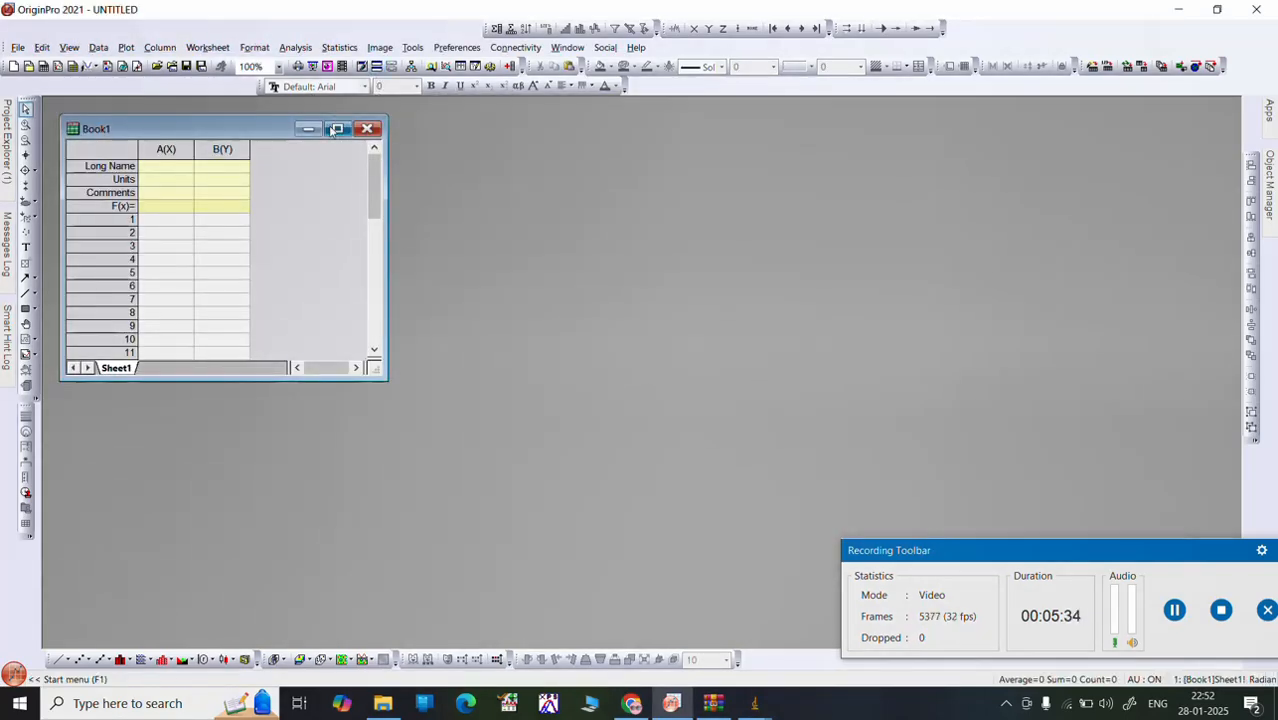
left_click(337, 128)
left_click(141, 181)
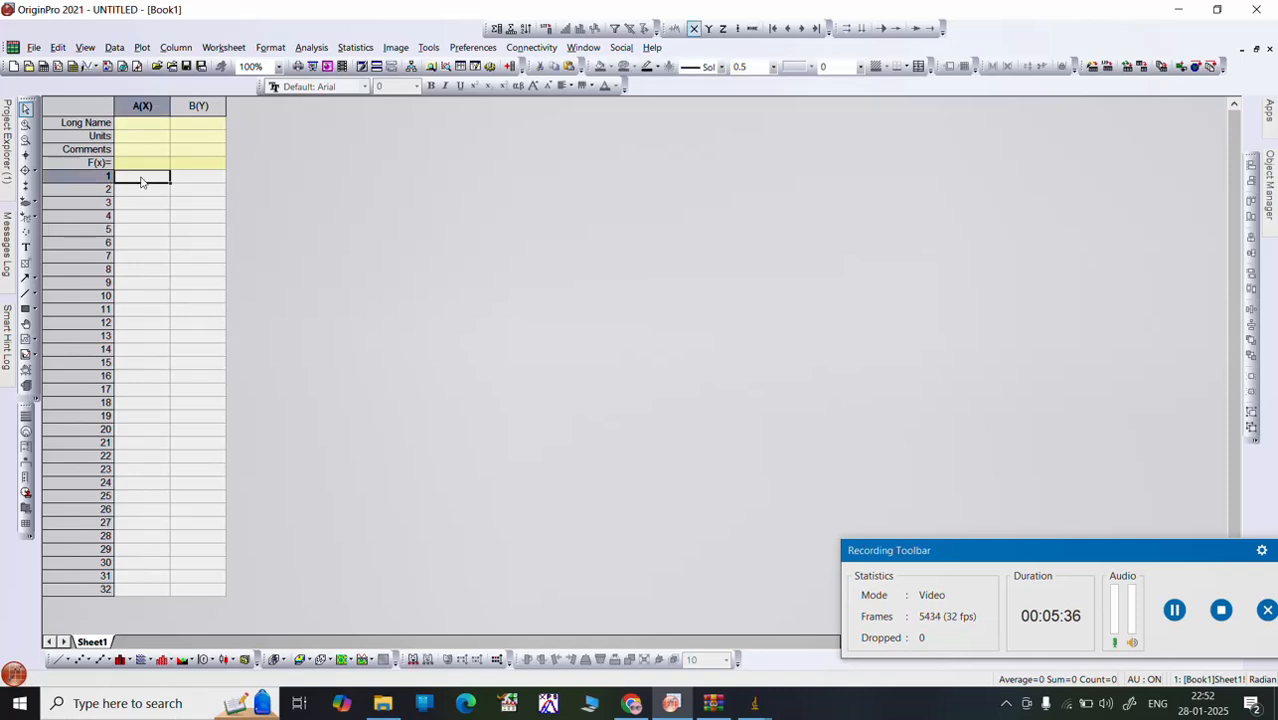
key("ctrl+v")
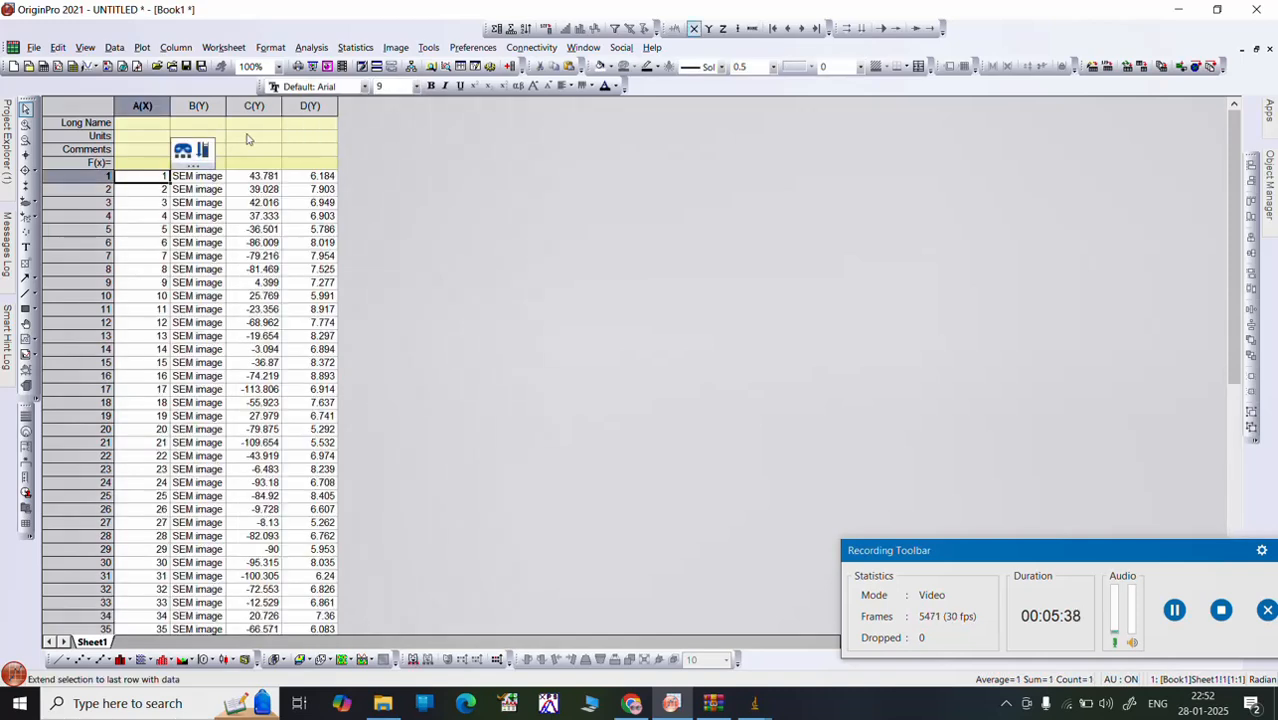
Step: Delete the row-number, label and angle columns A to C, keeping only the length column
left_click(152, 108)
left_click(240, 122, "shift")
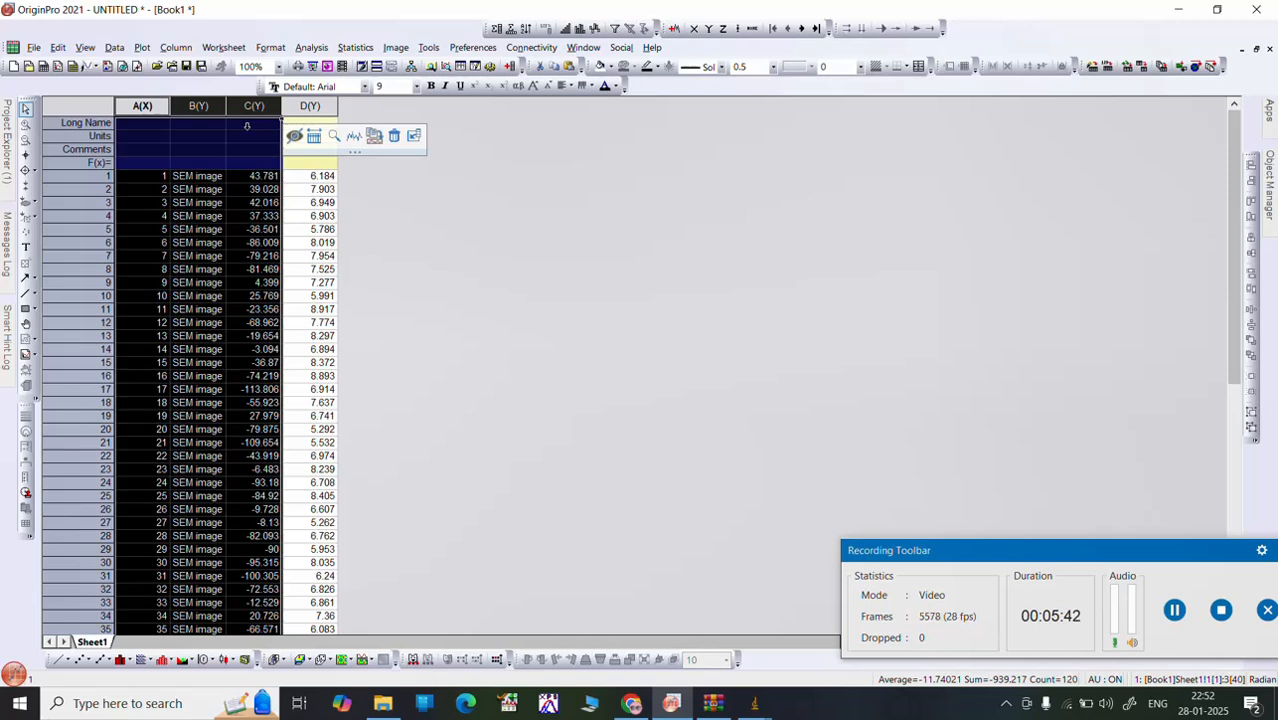
right_click(247, 125)
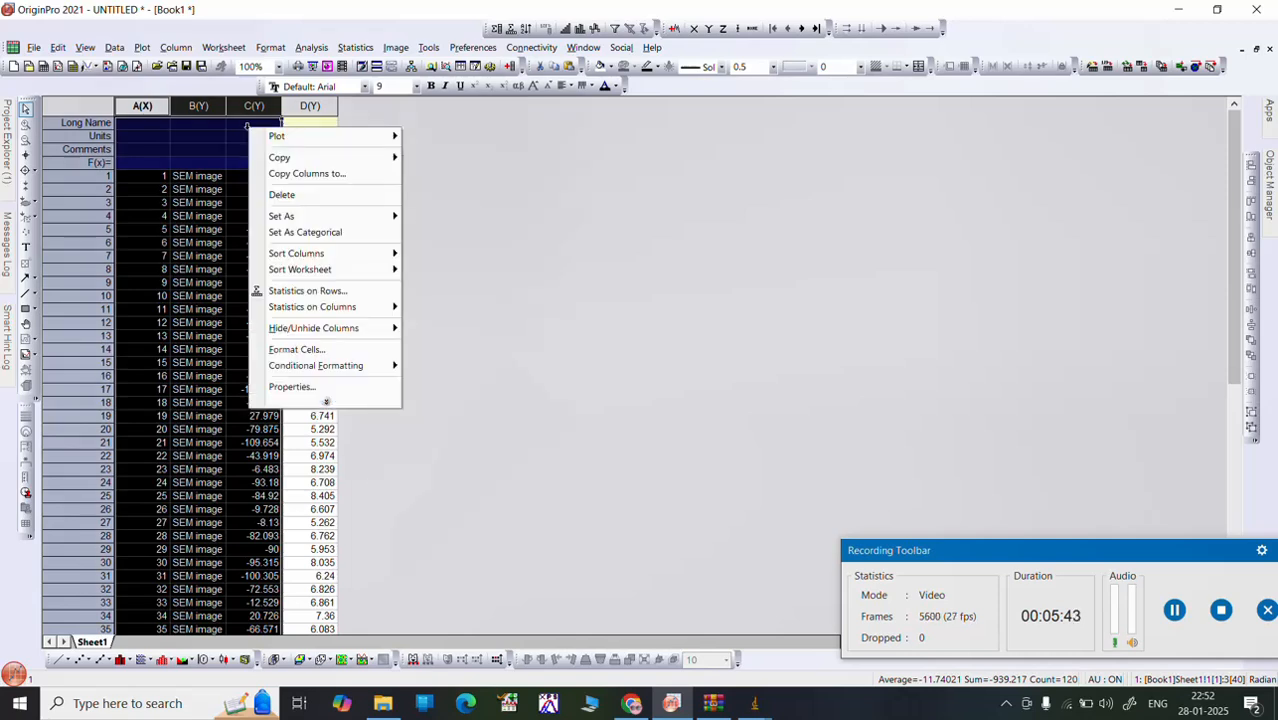
left_click(280, 195)
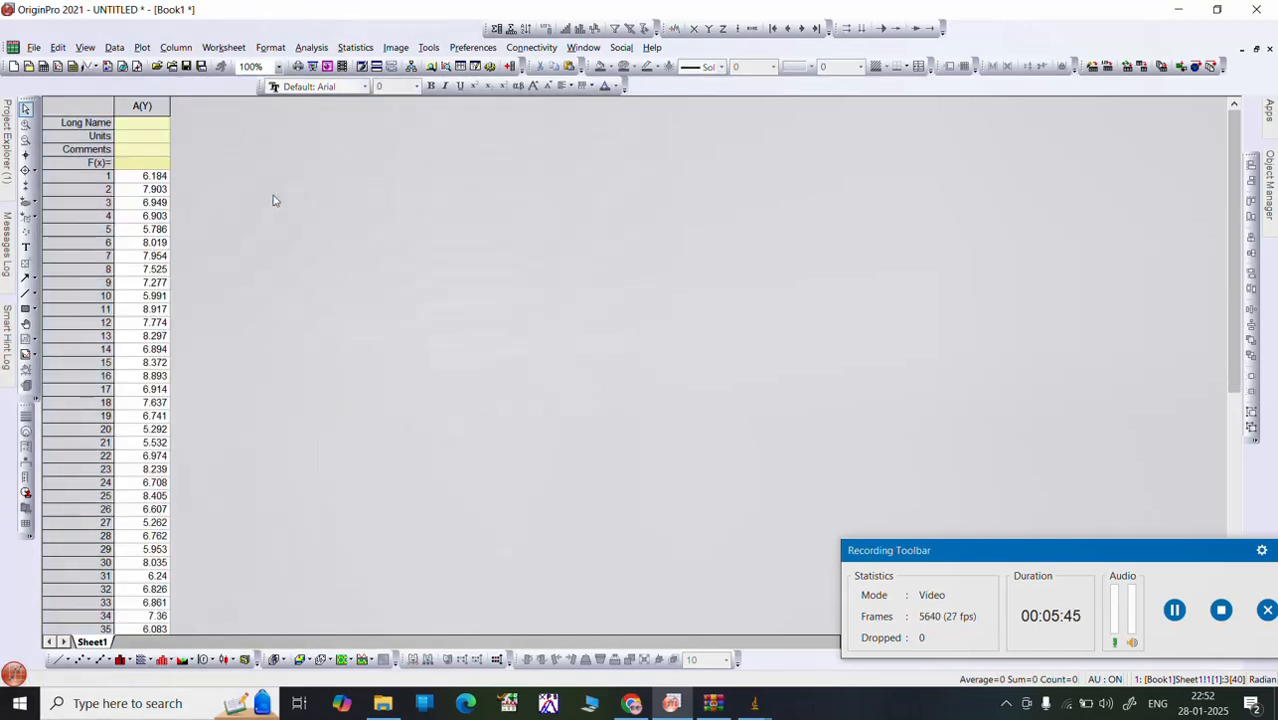
Step: Enter Particle Size as the long name of the remaining length column
left_click(148, 125)
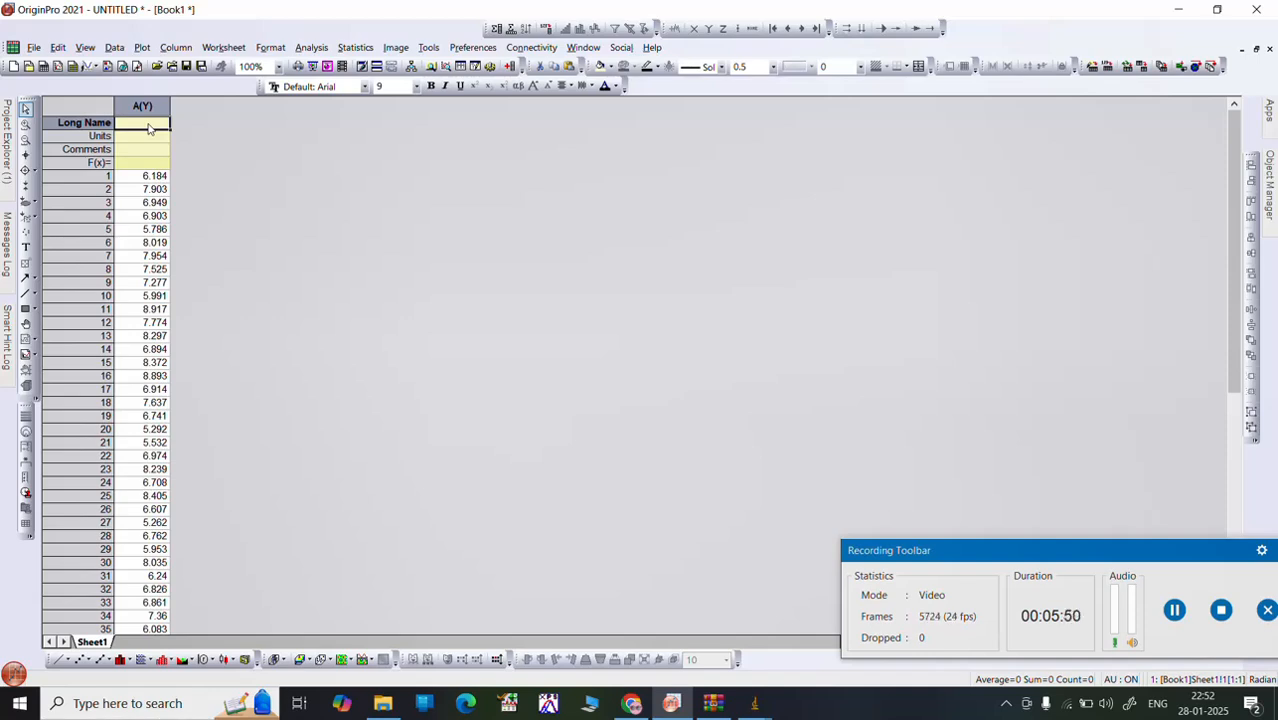
double_click(148, 131)
type("A")
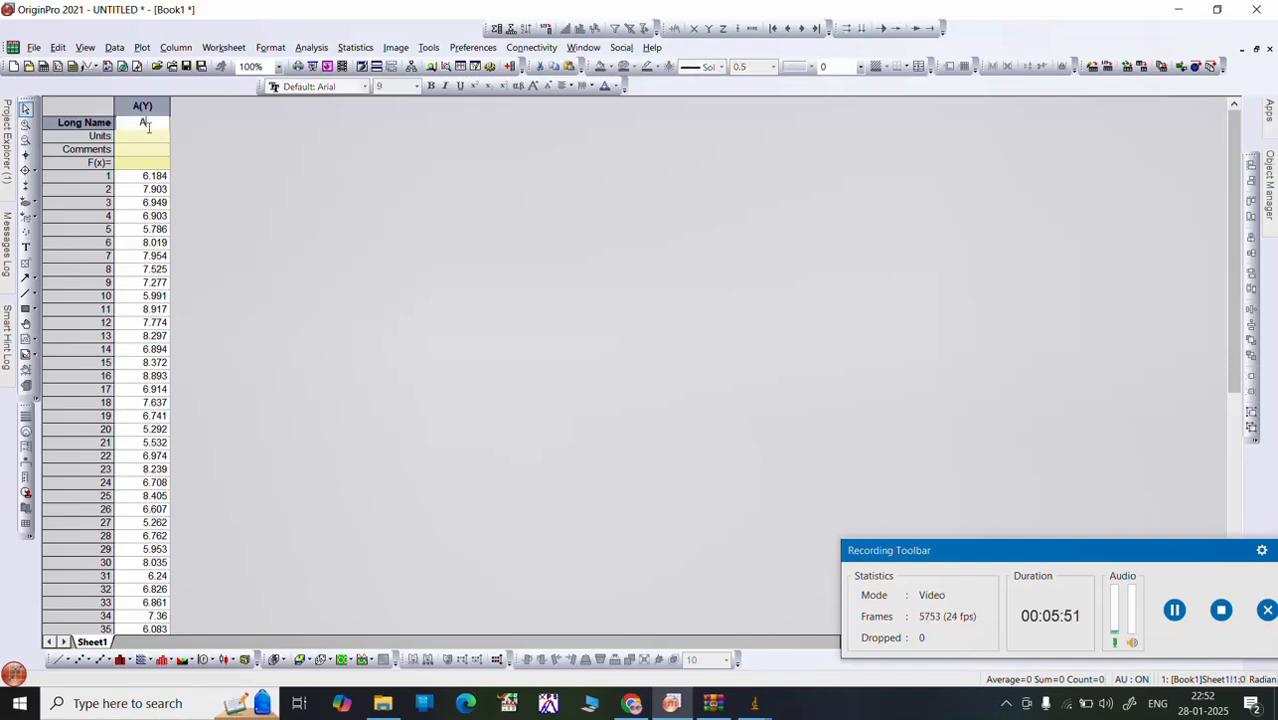
key("BackSpace")
type("Particle Size")
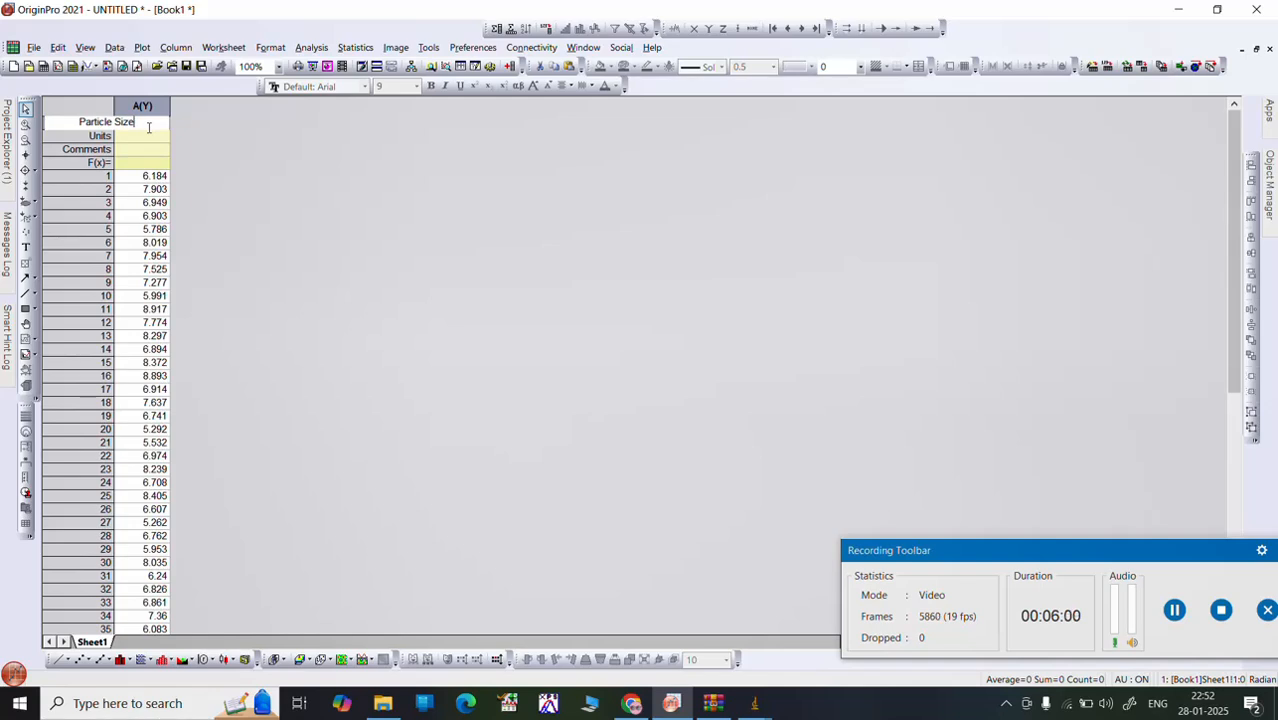
Step: Enter (nm) as the units of the Particle Size column
left_click(149, 148)
left_click(147, 134)
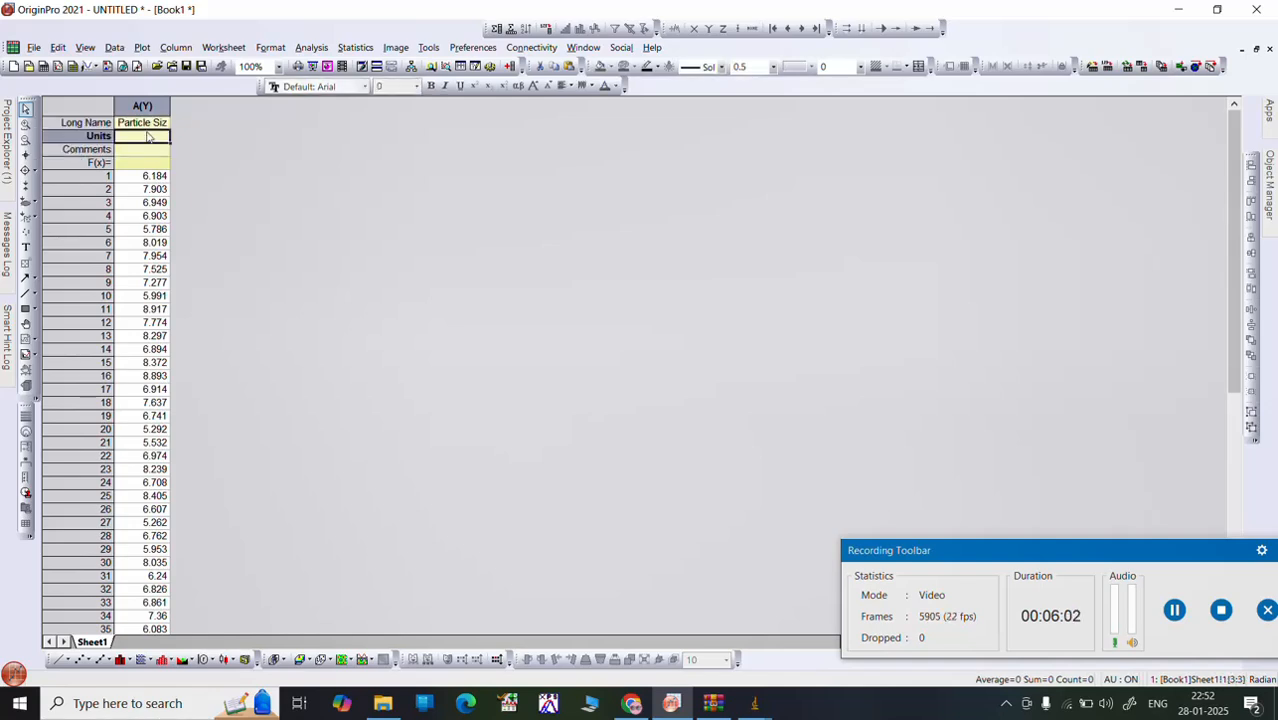
type("9")
key("BackSpace")
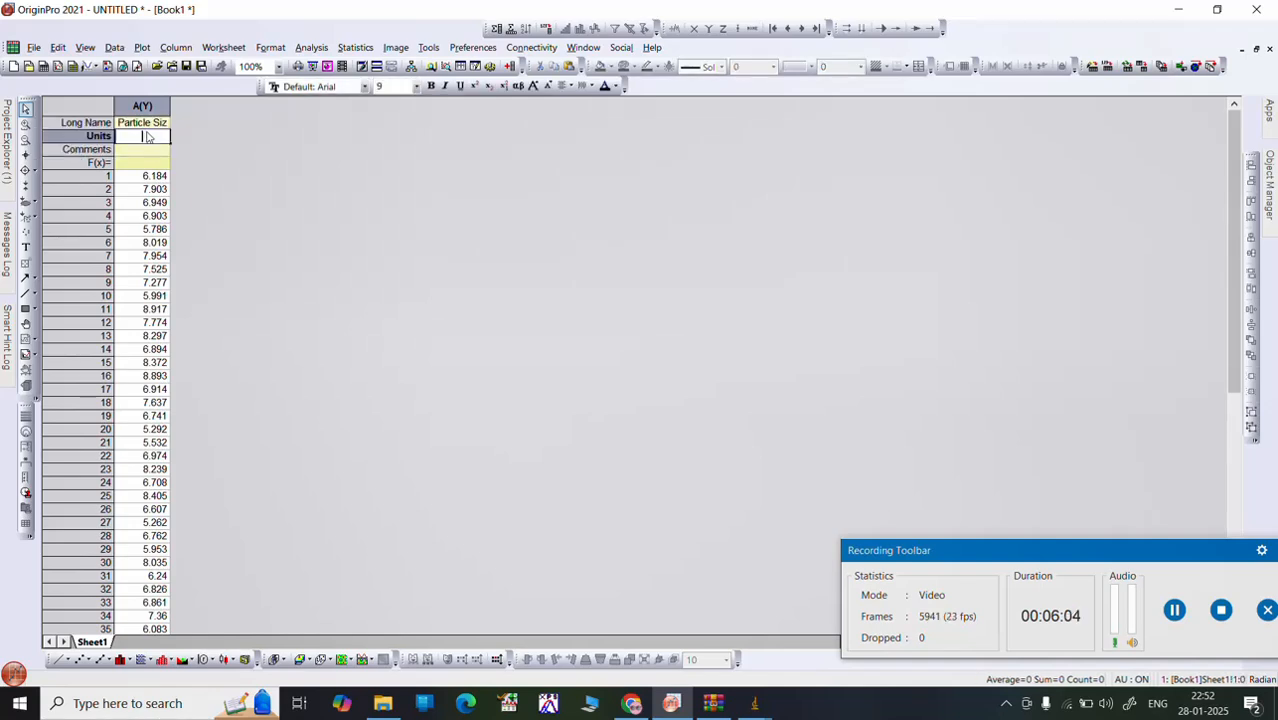
type("(nm)")
key("Return")
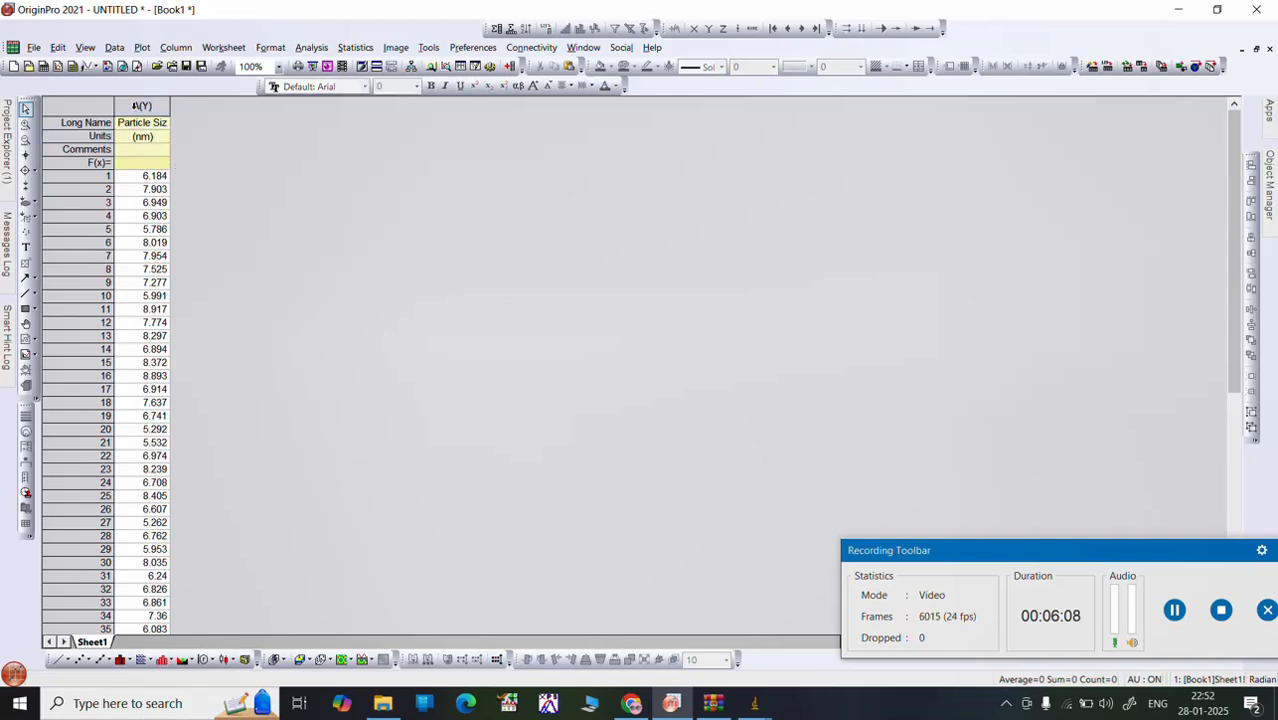
Step: Plot the Particle Size column as a Distribution graph, a histogram with a distribution curve
left_click(133, 106)
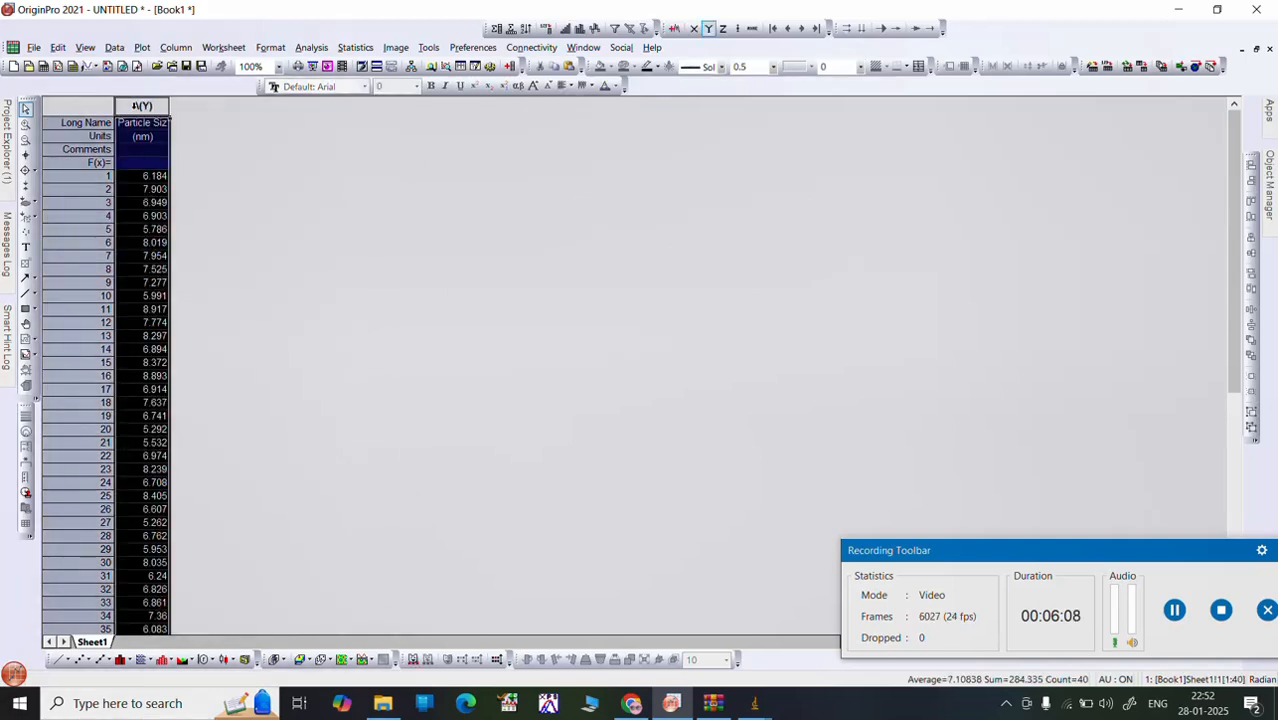
left_click(141, 48)
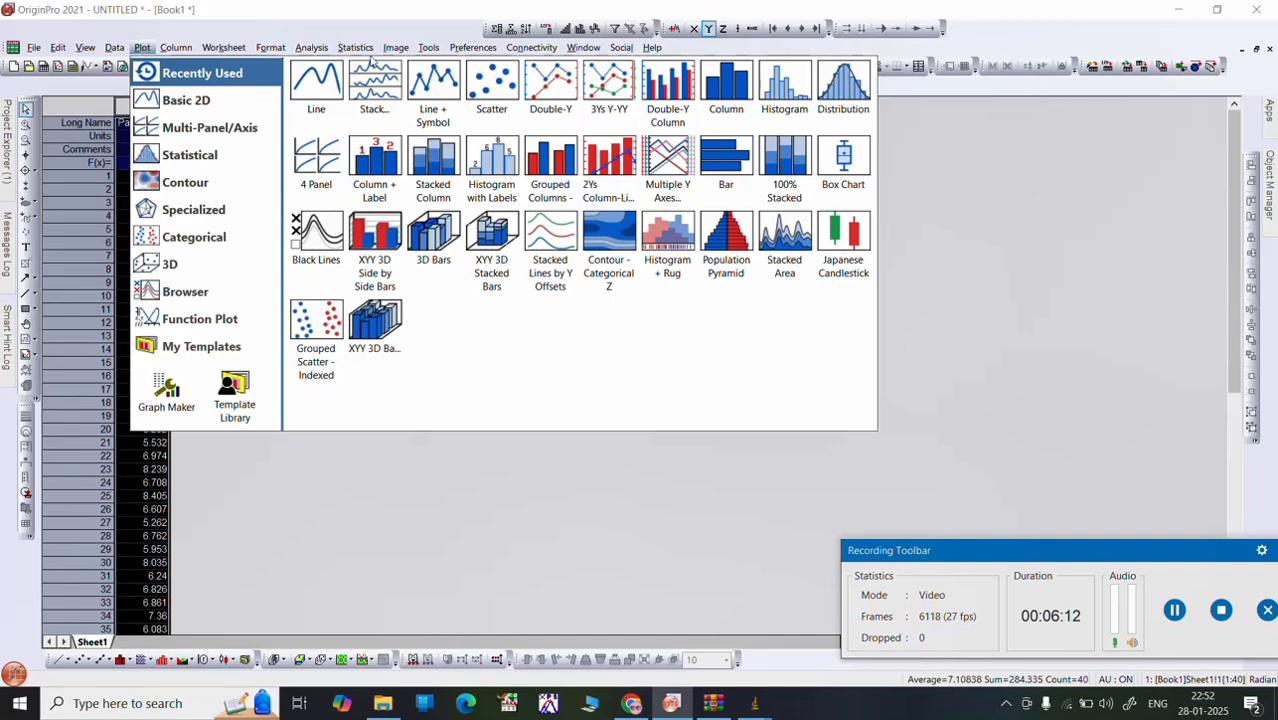
left_click(836, 112)
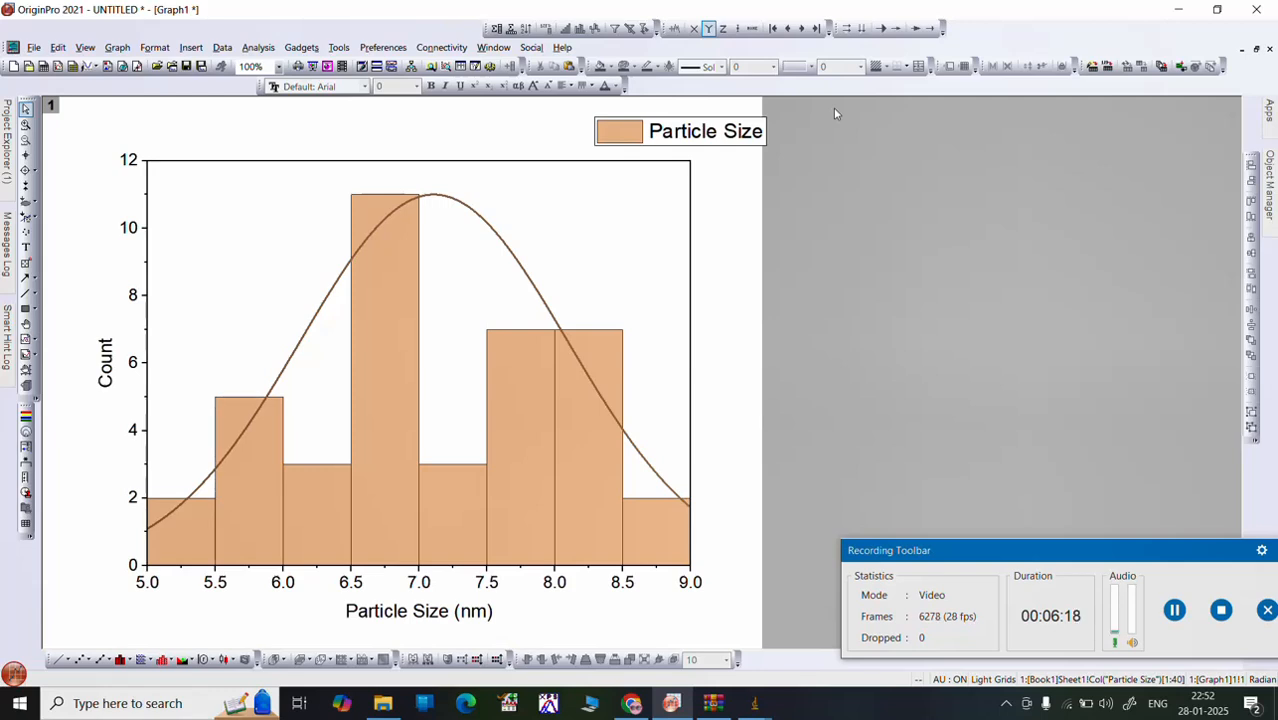
mouse_move(575, 383)
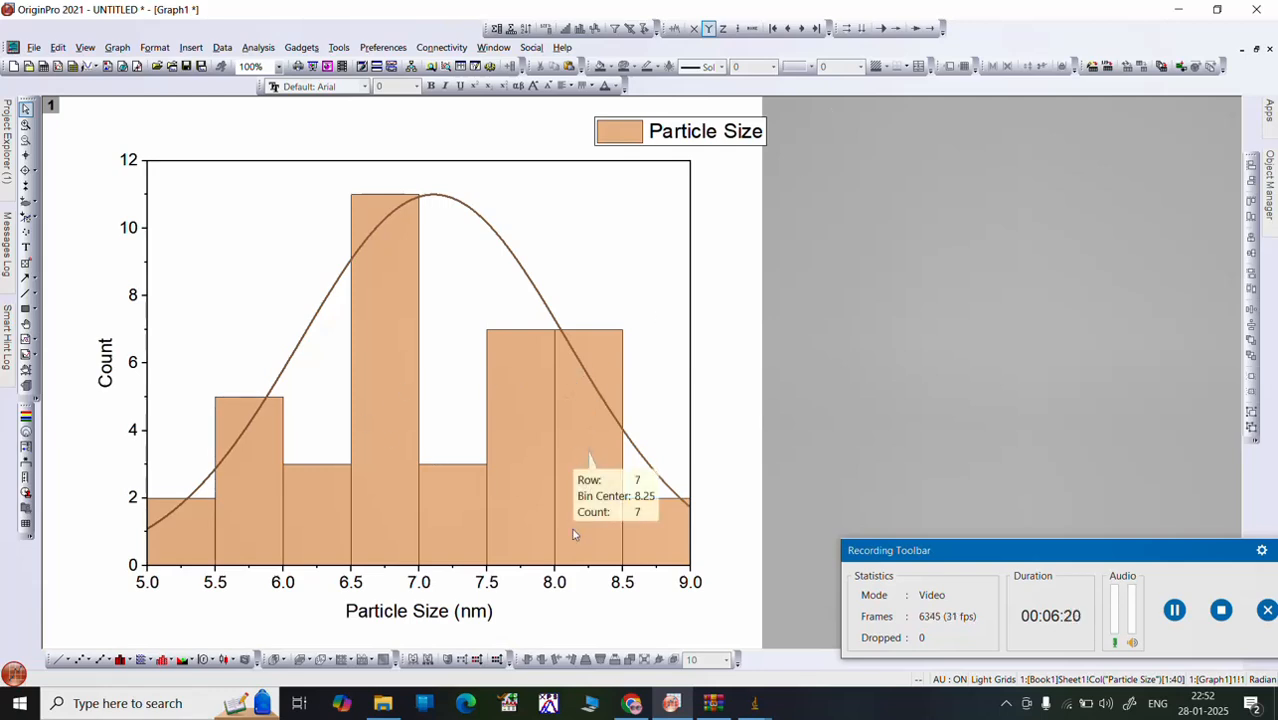
Step: Switch to the ImageJ results table and summarize its measurements with mean, SD, minimum and maximum rows
left_click_drag(971, 550, 744, 442)
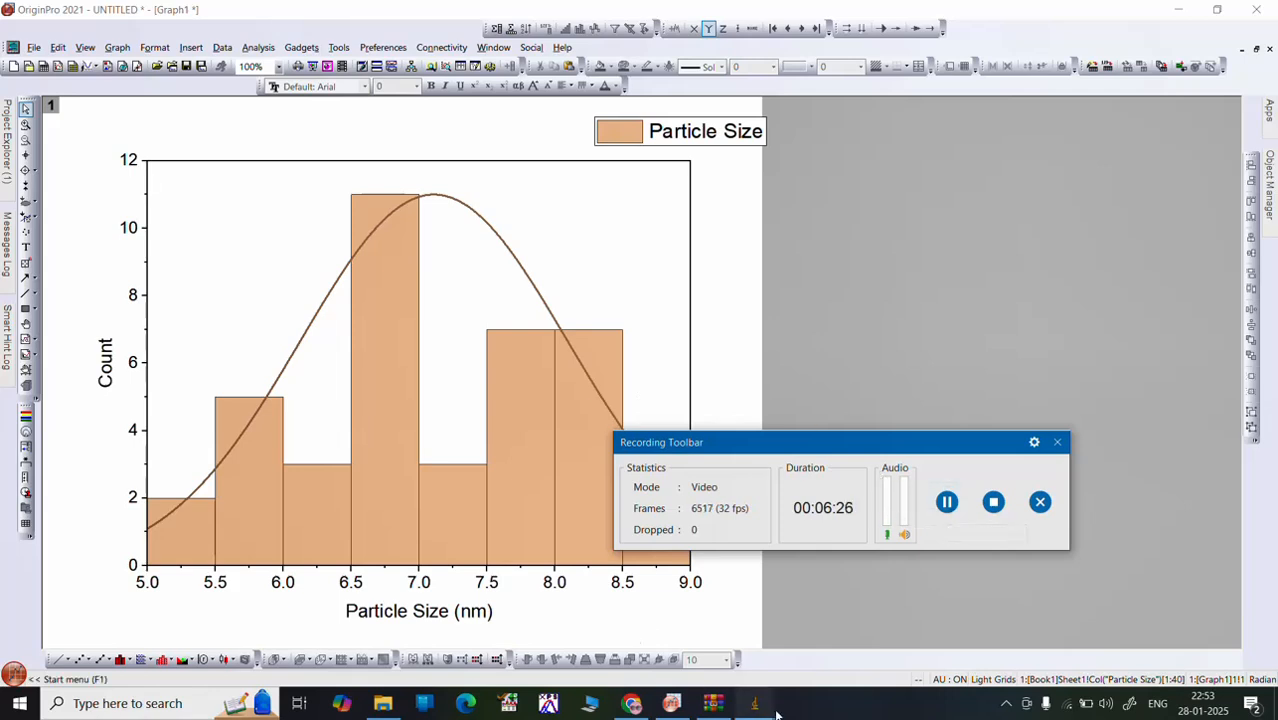
mouse_move(752, 708)
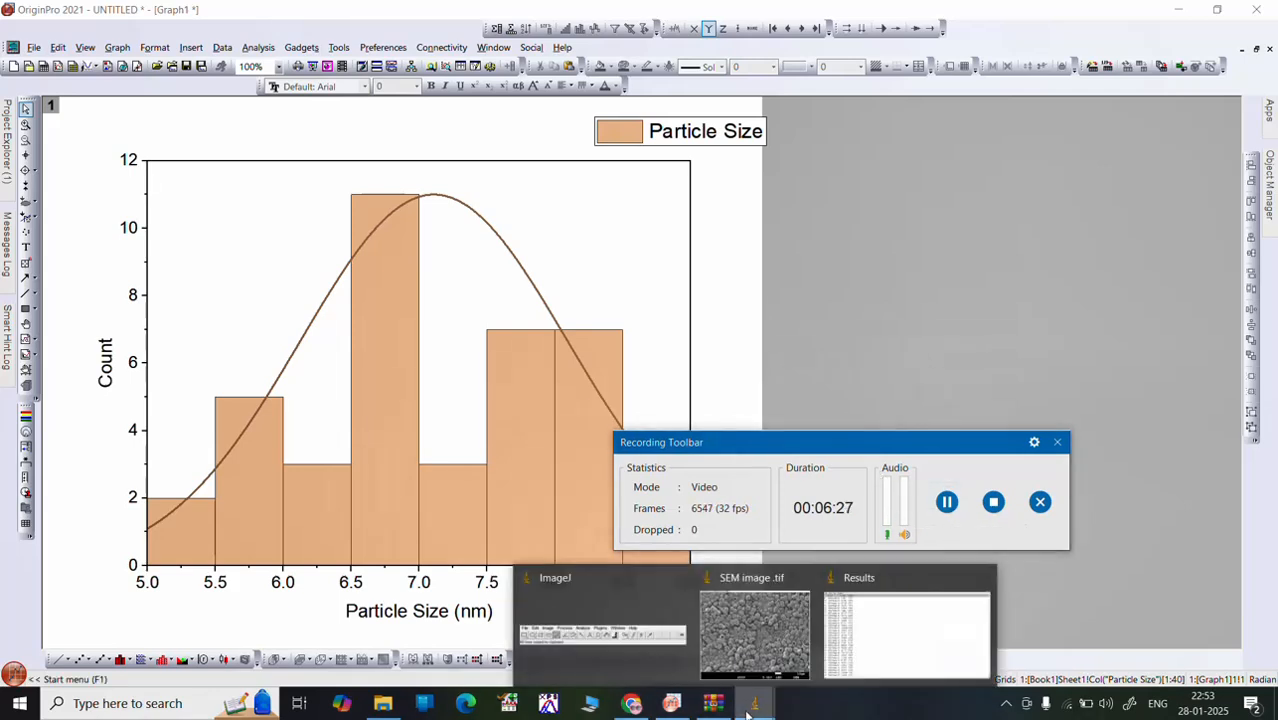
left_click(867, 651)
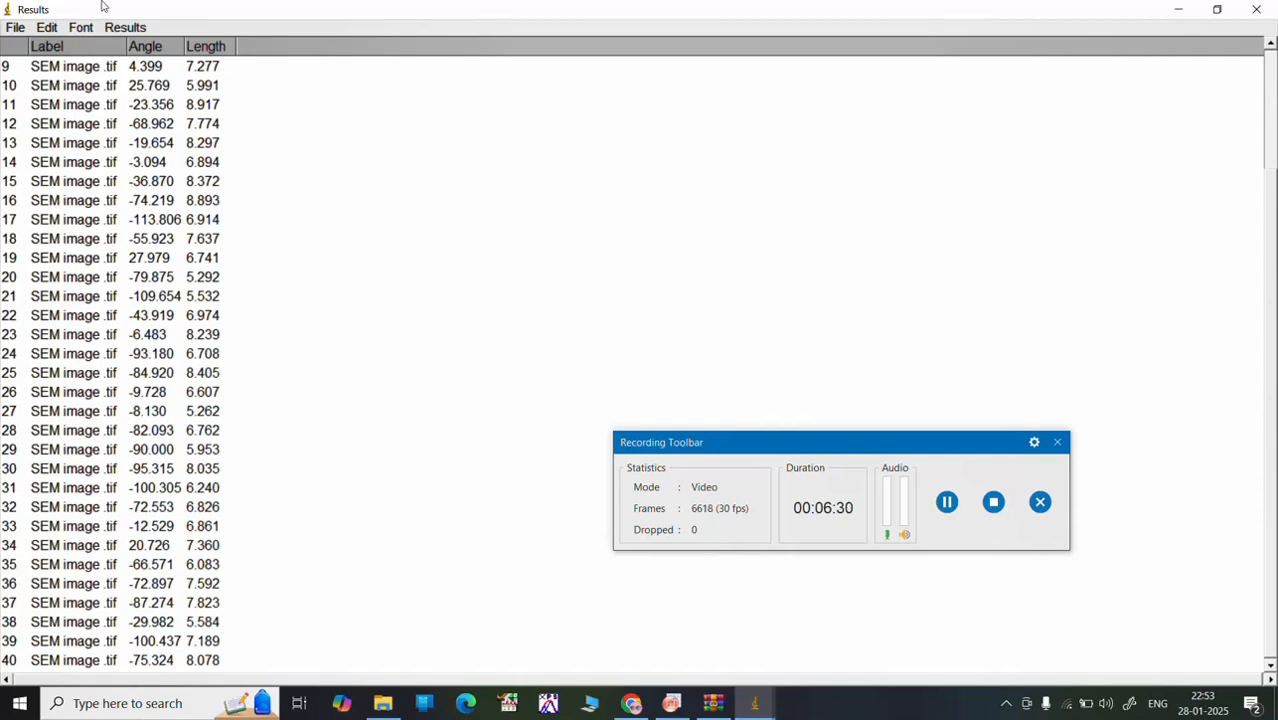
left_click(125, 30)
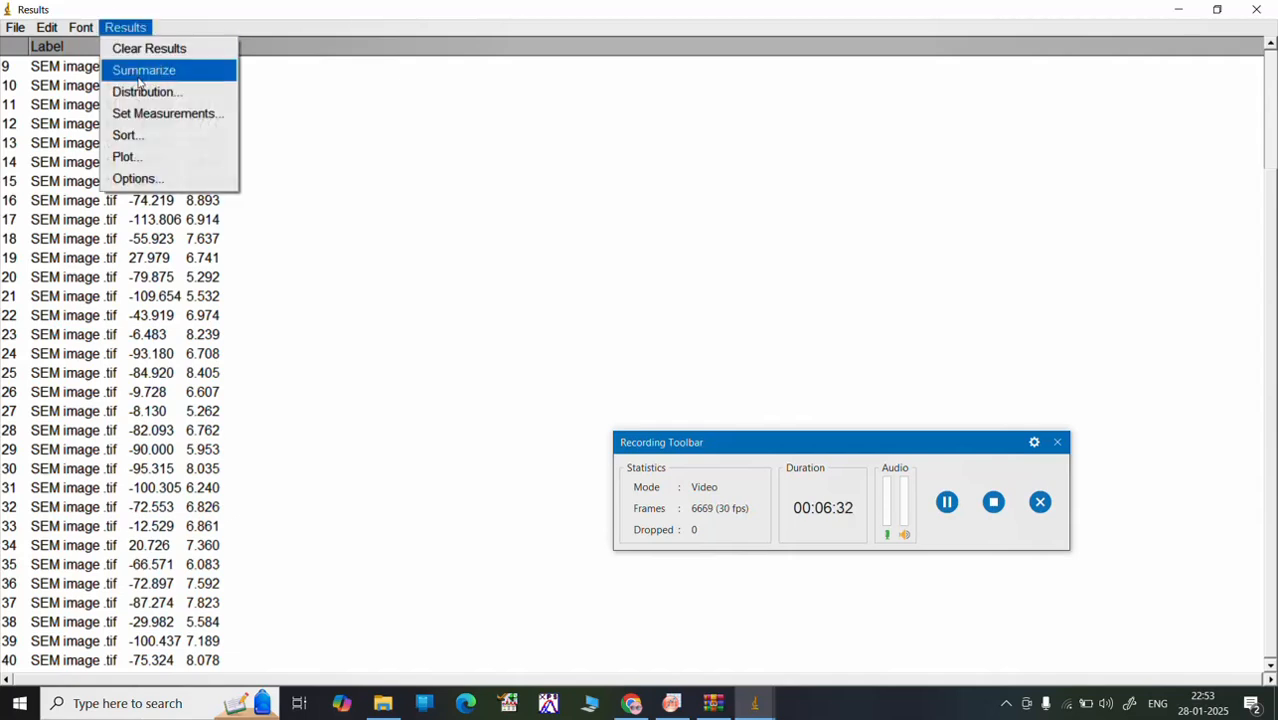
left_click(140, 78)
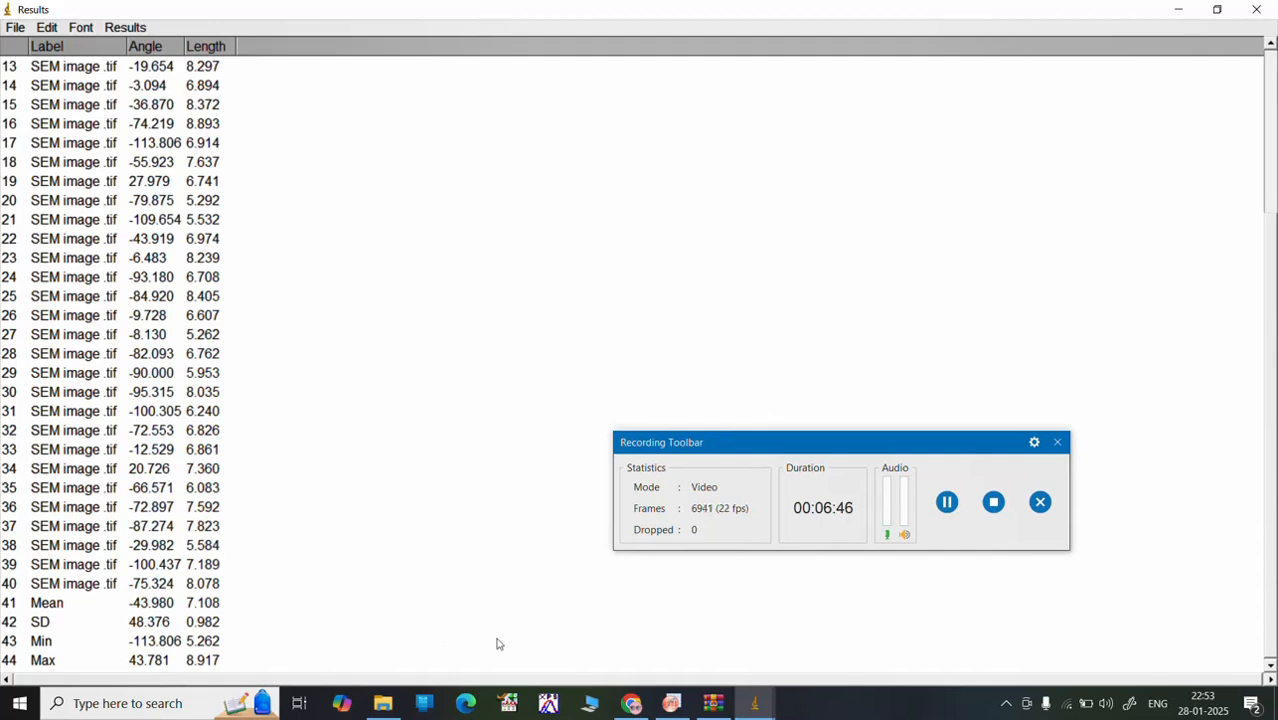
Step: Back in OriginPro, run Statistics on Columns for the Particle Size column without switching automatically to the report, and view the DescStatsOnCols1 sheet
left_click(948, 510)
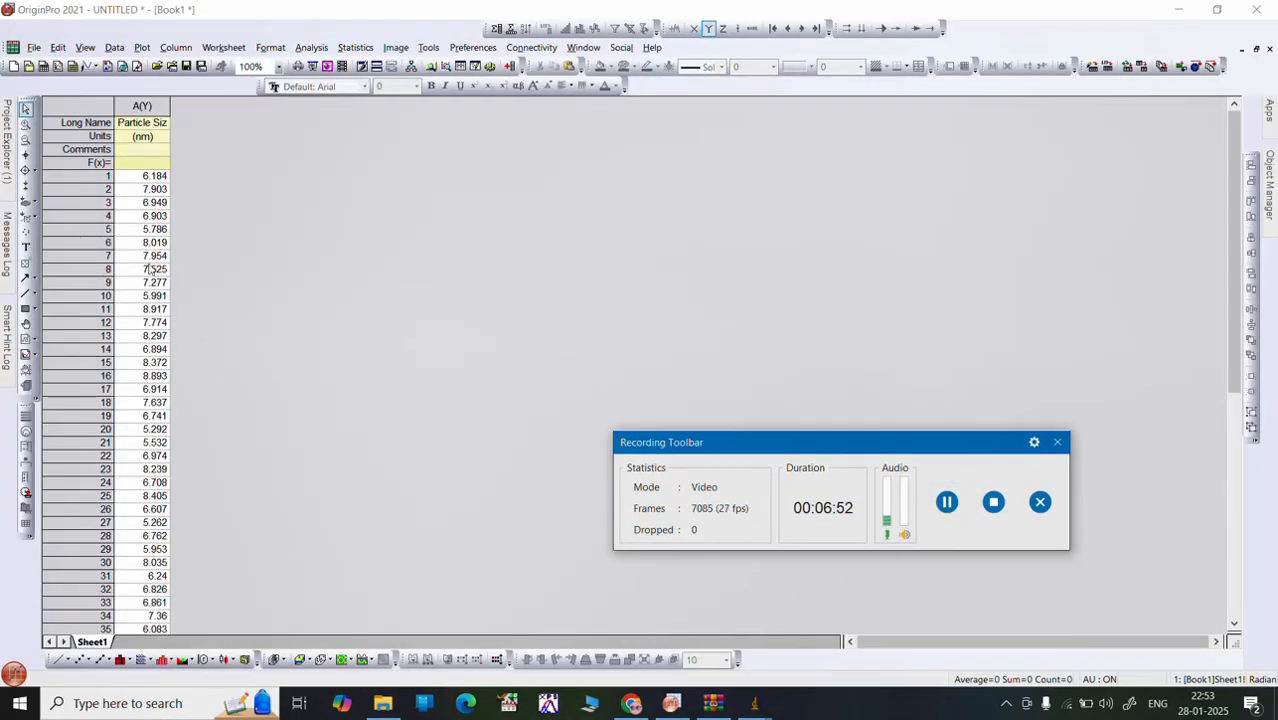
left_click(150, 103)
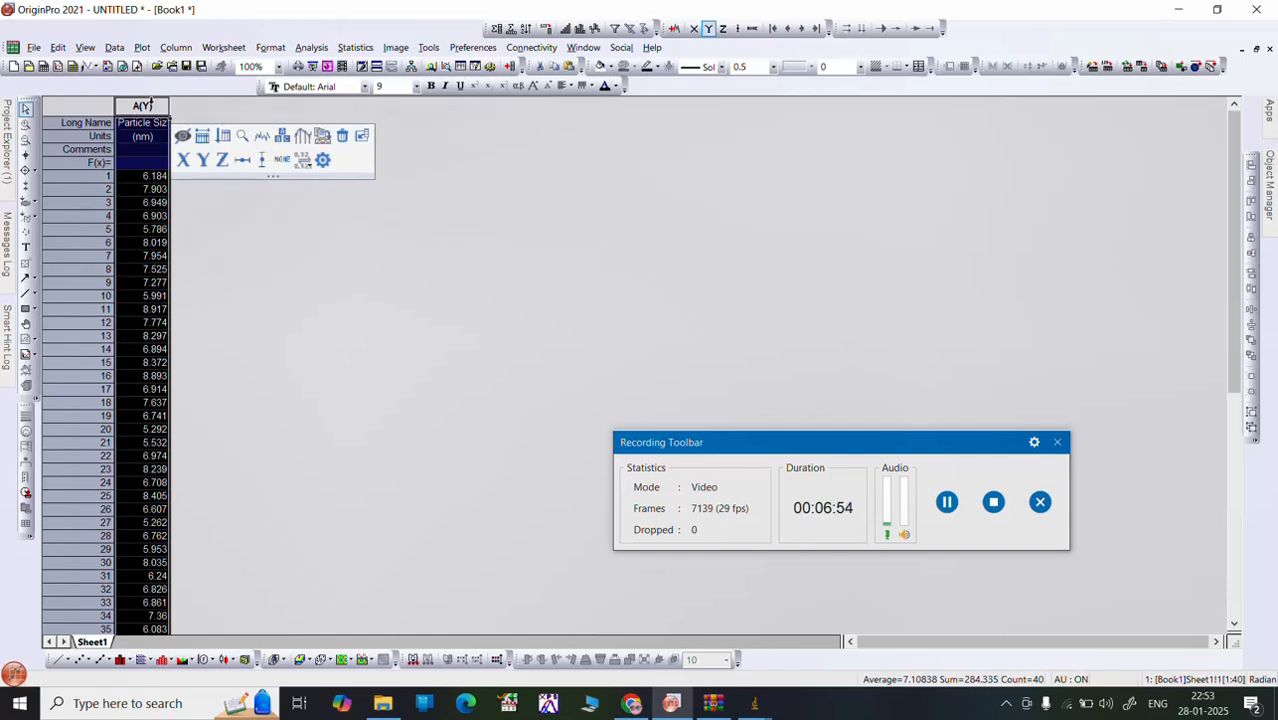
right_click(150, 105)
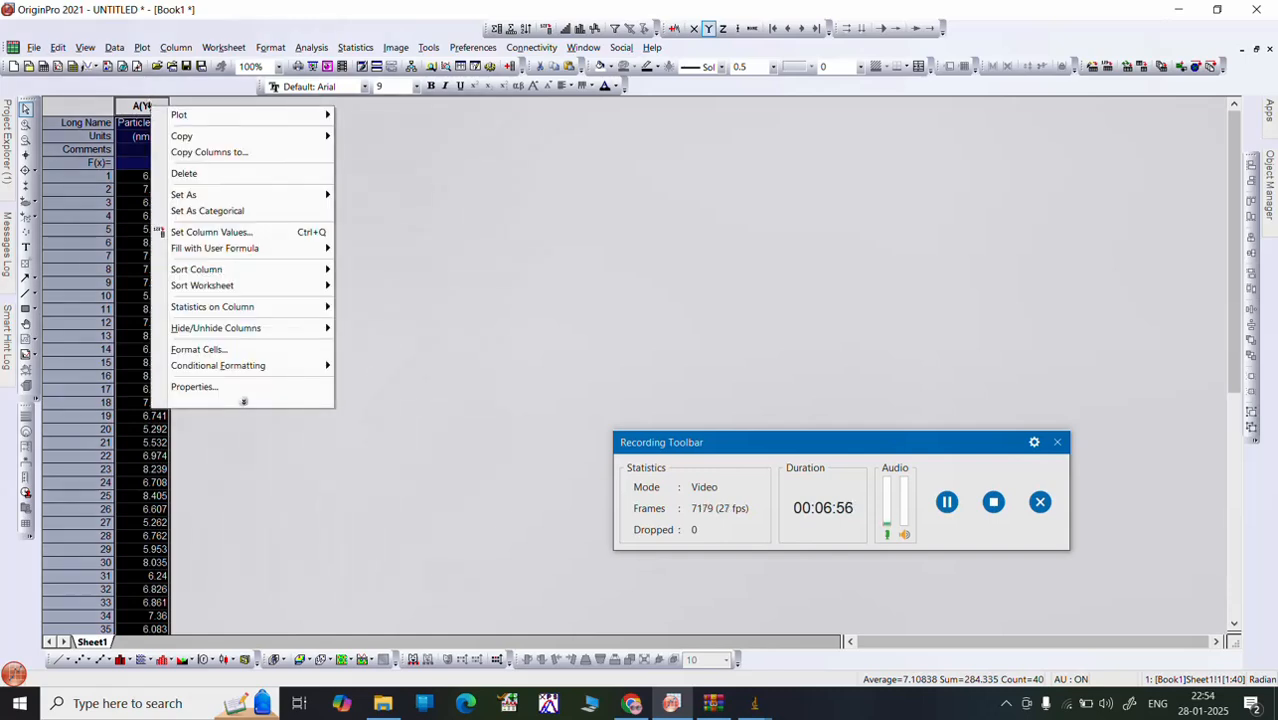
mouse_move(199, 310)
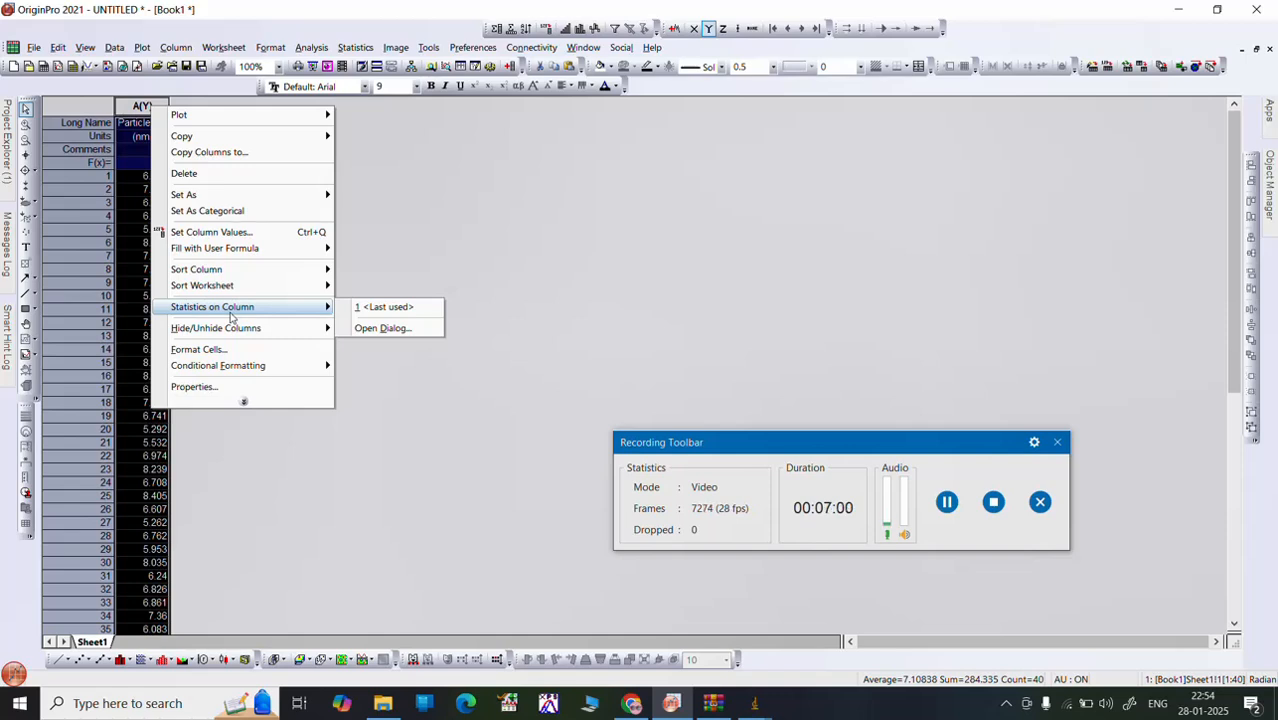
left_click(382, 328)
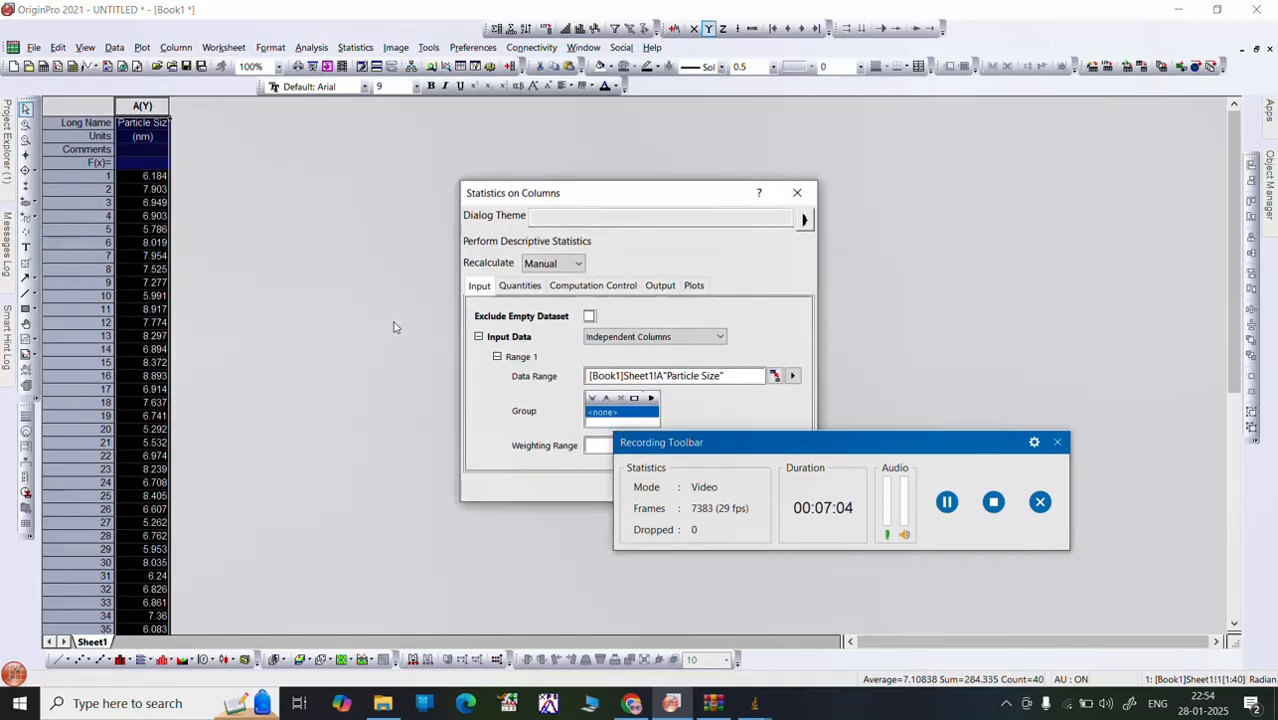
left_click_drag(714, 447, 837, 530)
left_click(725, 489)
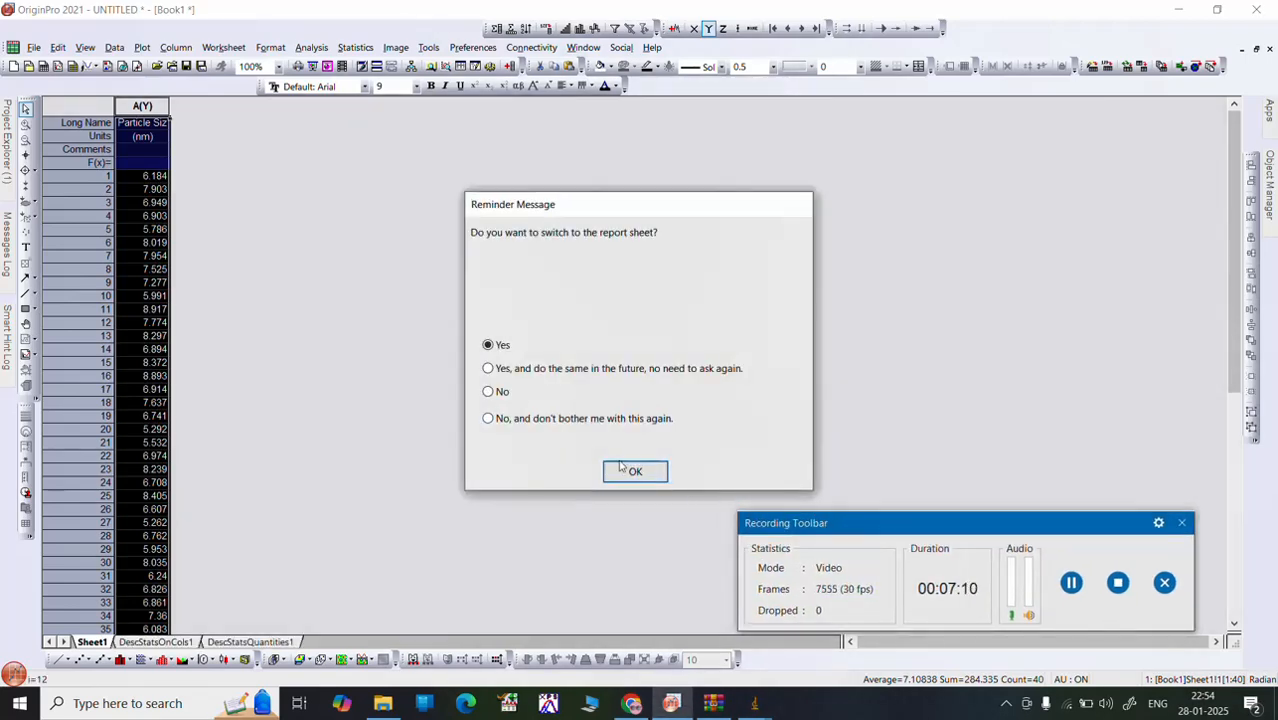
left_click(489, 392)
left_click(634, 471)
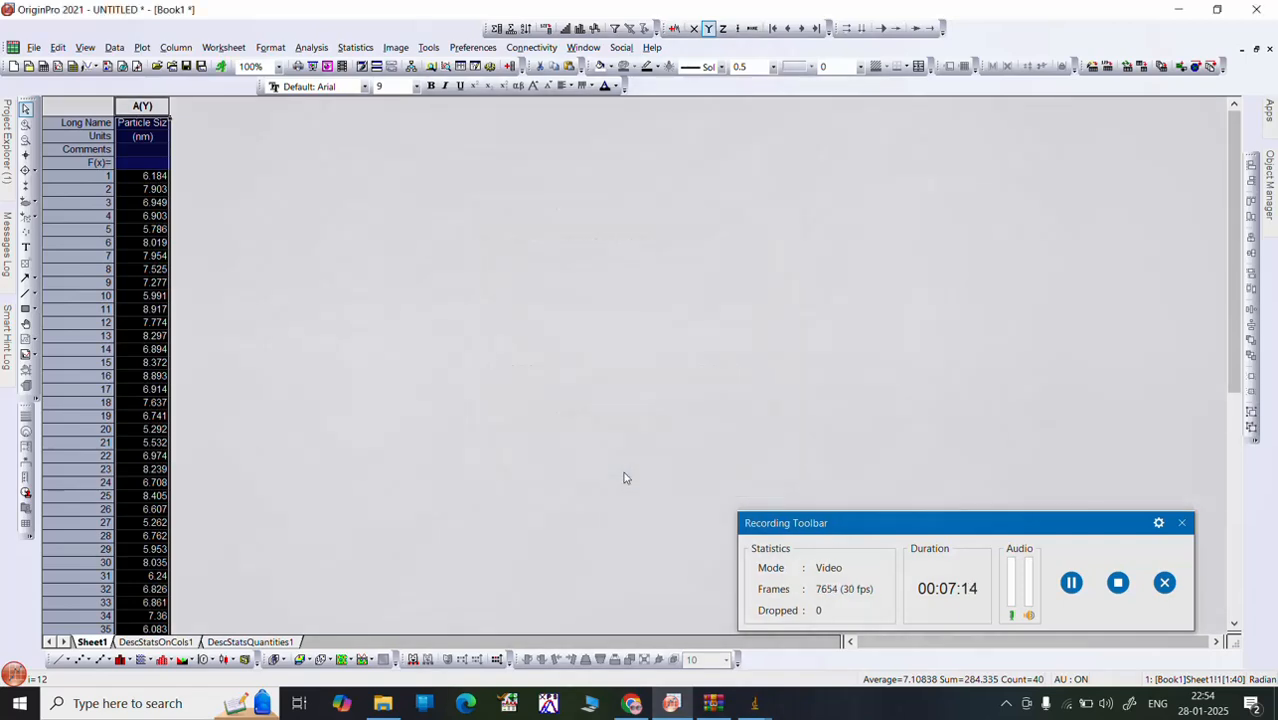
left_click(178, 644)
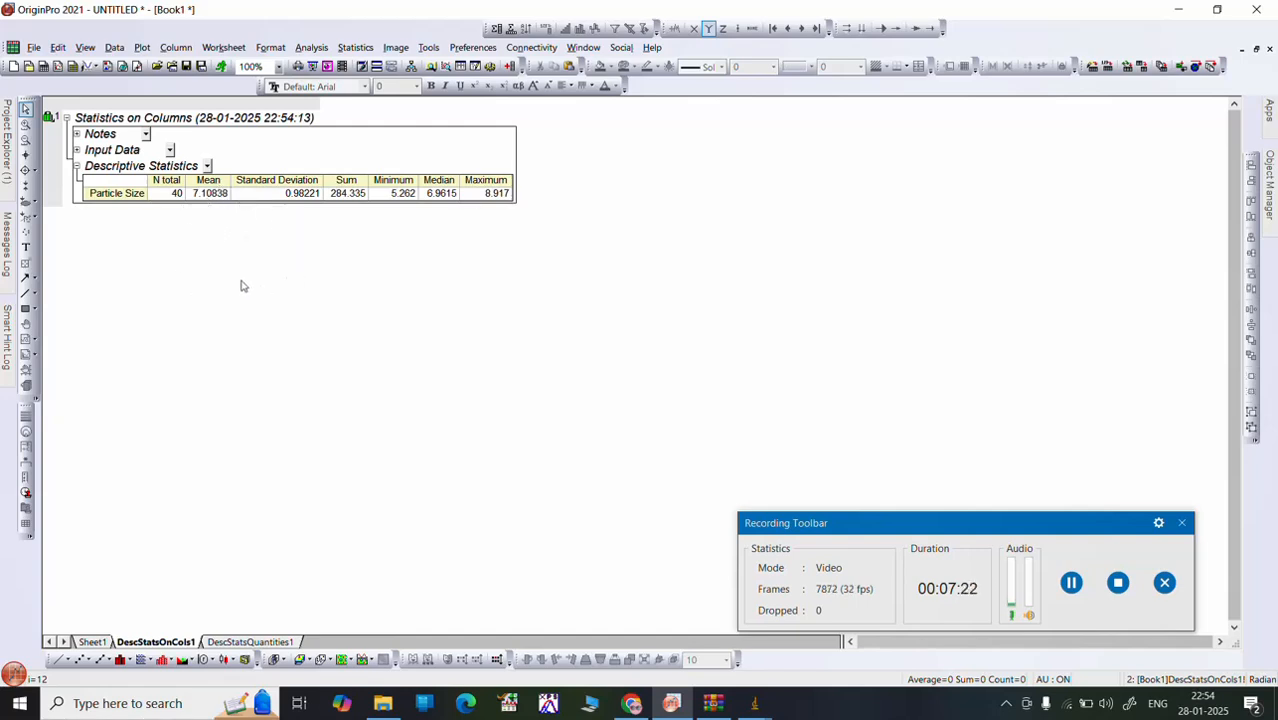
Step: Return to Sheet1, restore the workbook window to its smaller size, and maximize the Particle Size distribution graph
left_click(90, 644)
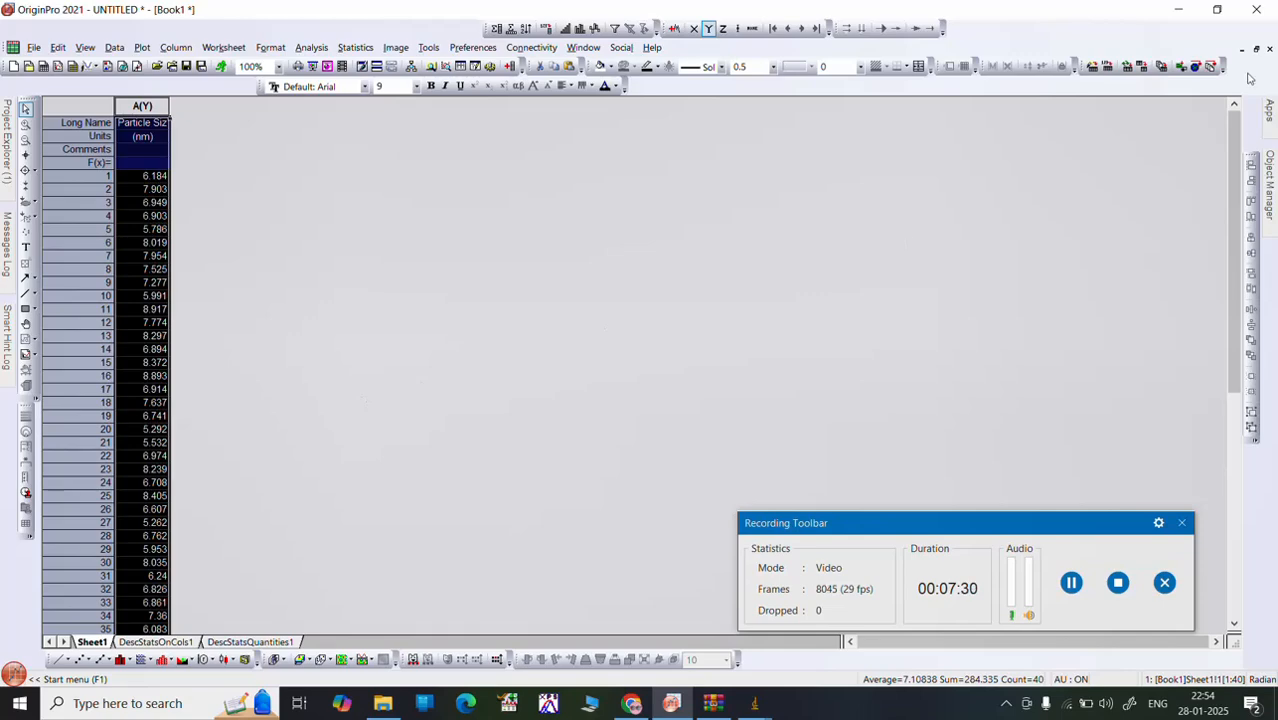
left_click(1256, 48)
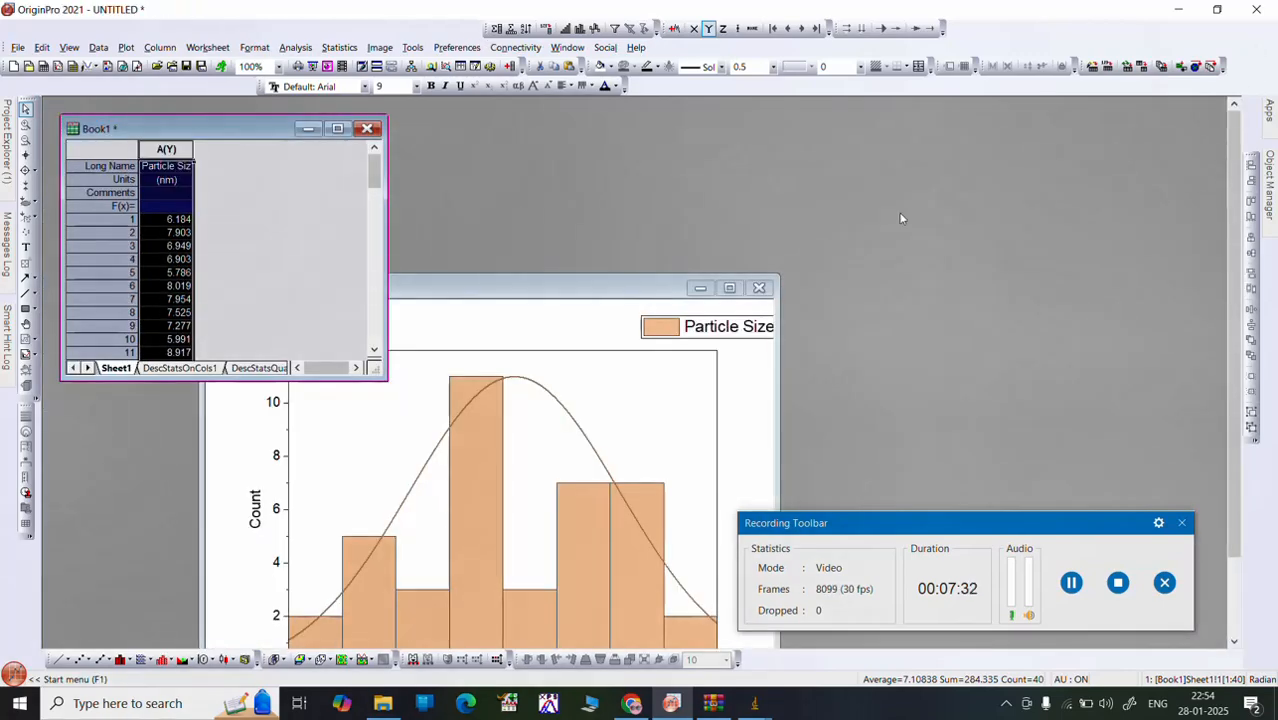
left_click(730, 288)
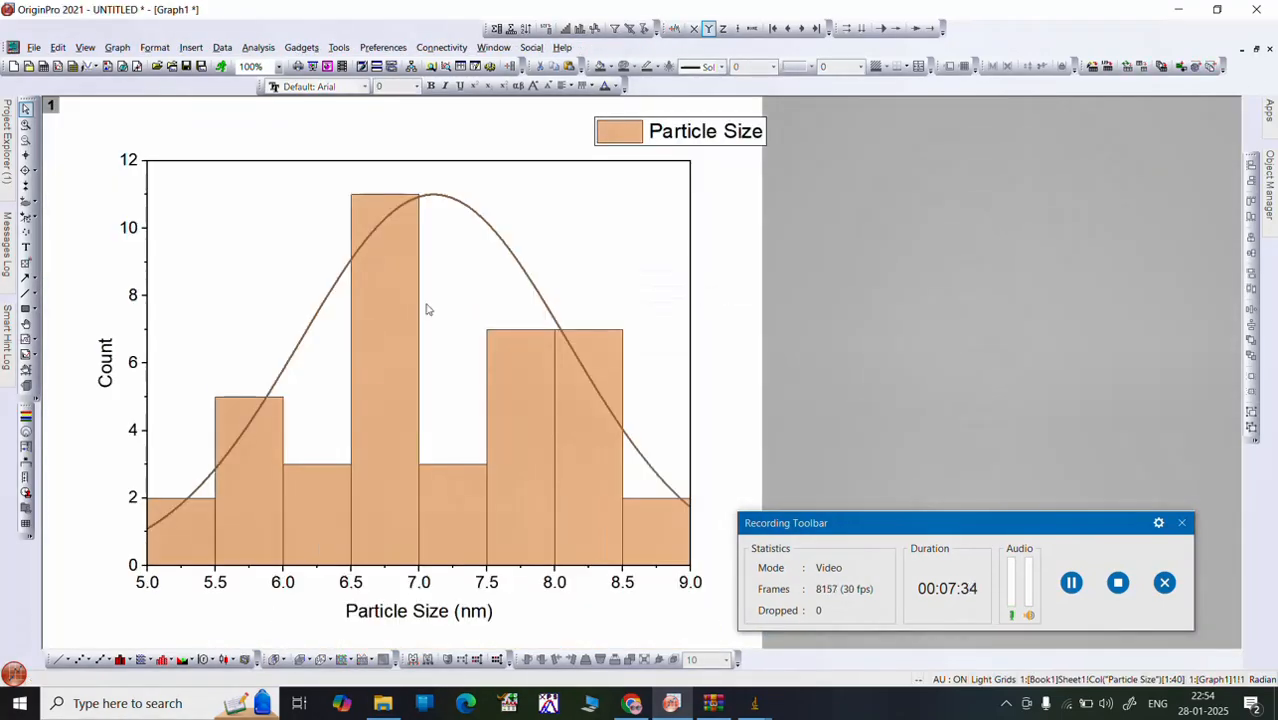
Step: Give the histogram bars a Two Colors gradient fill with Blue as the second color, and apply it
double_click(381, 385)
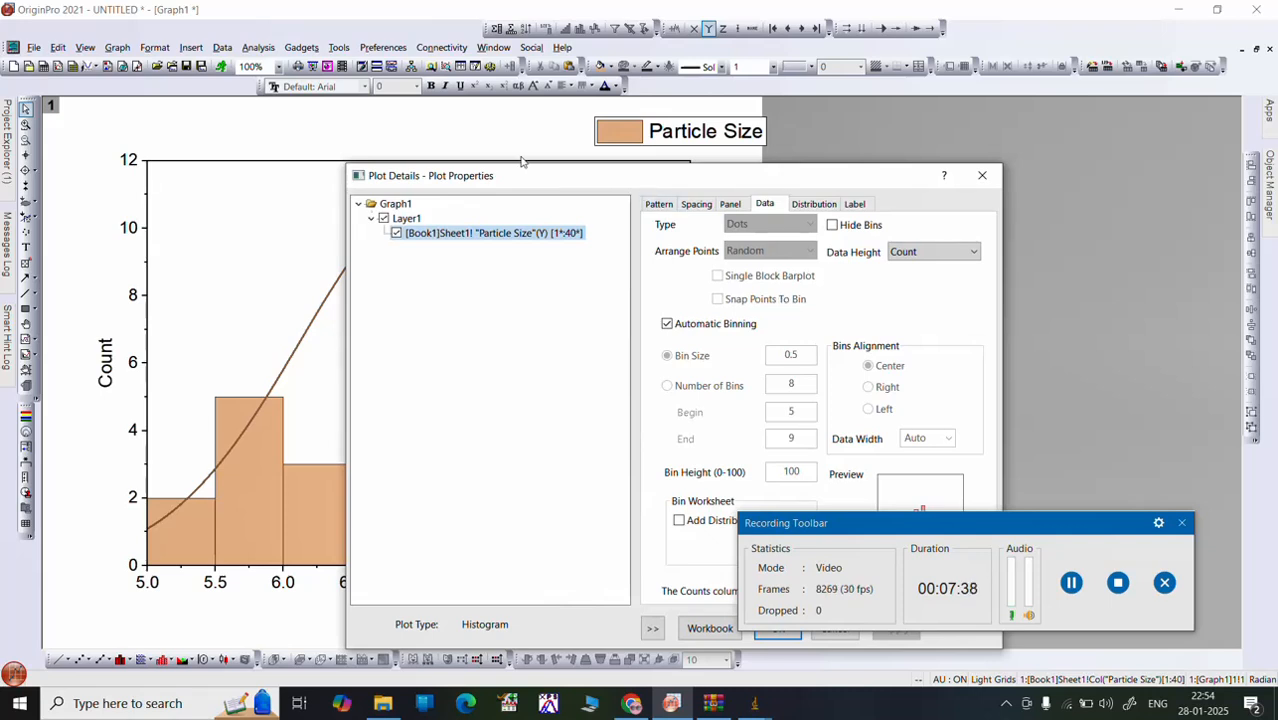
left_click_drag(550, 178, 388, 155)
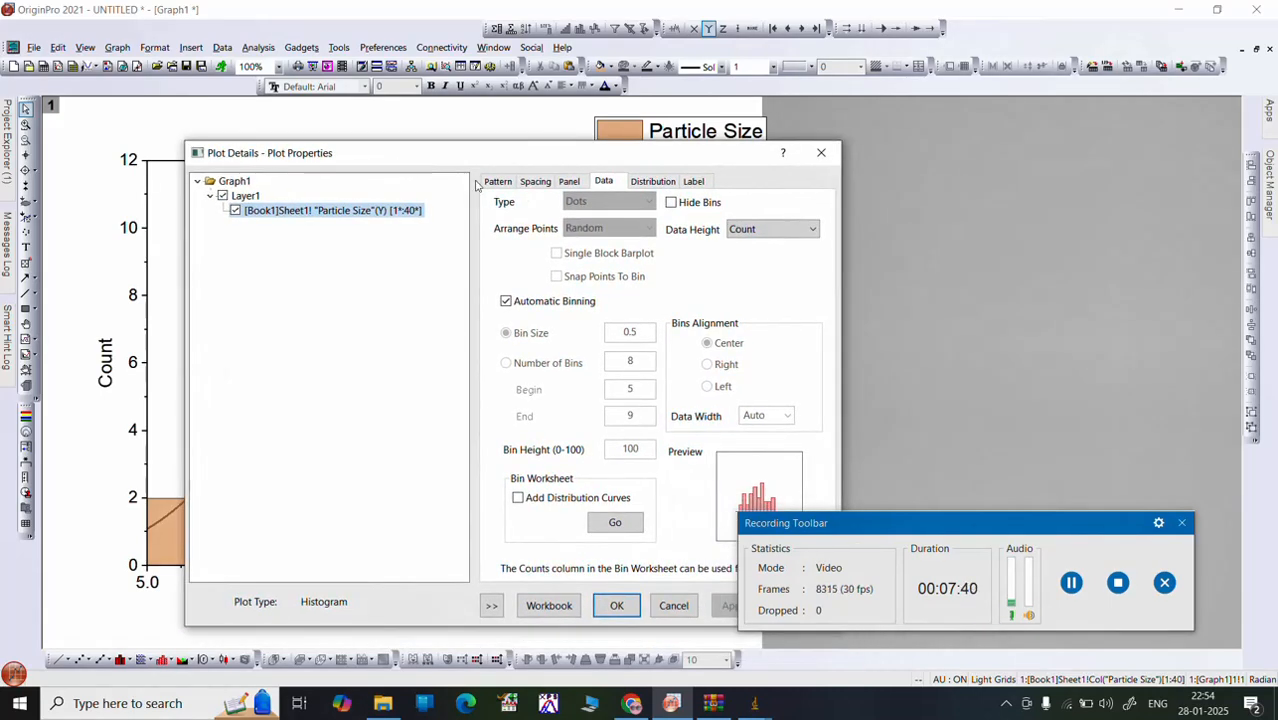
left_click(533, 181)
left_click(495, 182)
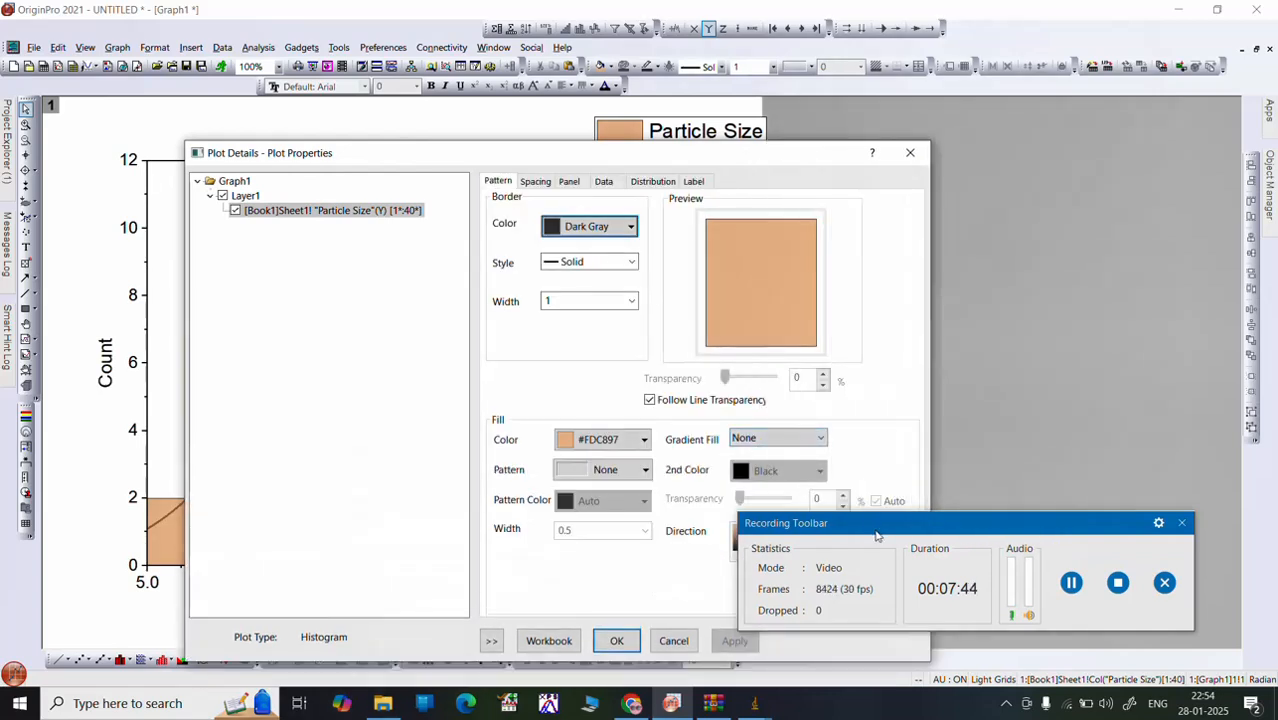
left_click_drag(876, 535, 920, 691)
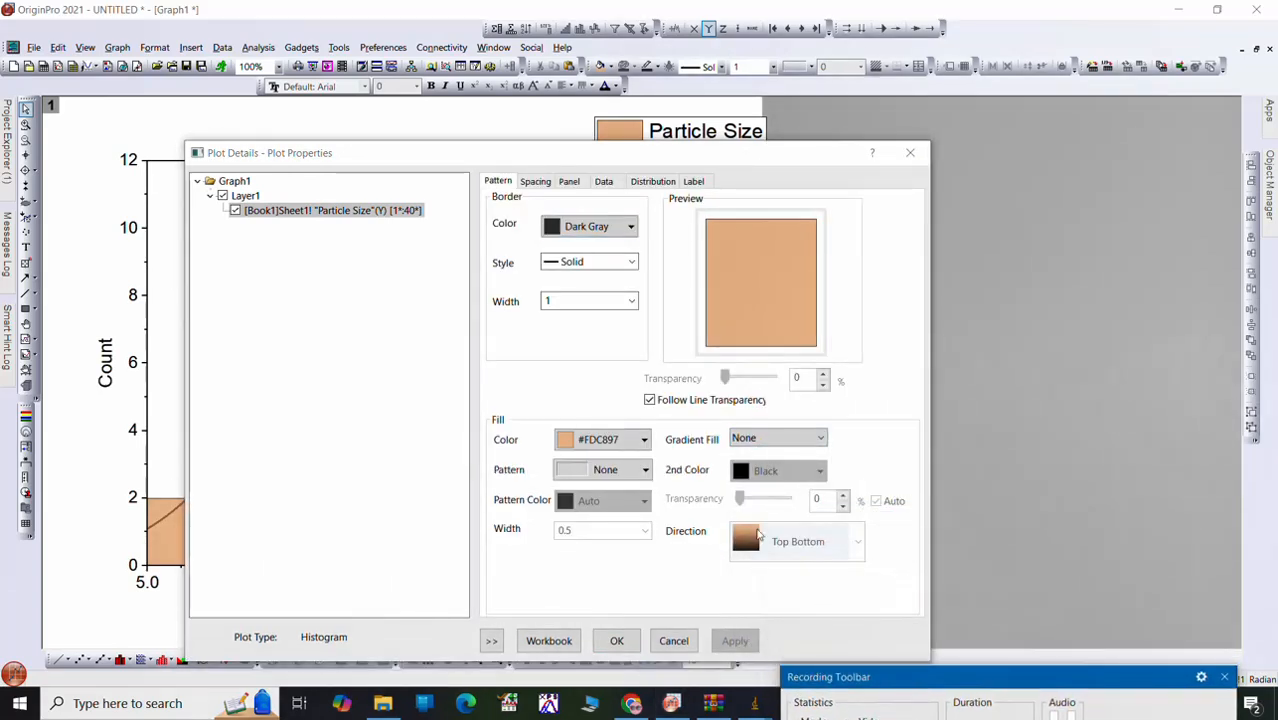
left_click(767, 441)
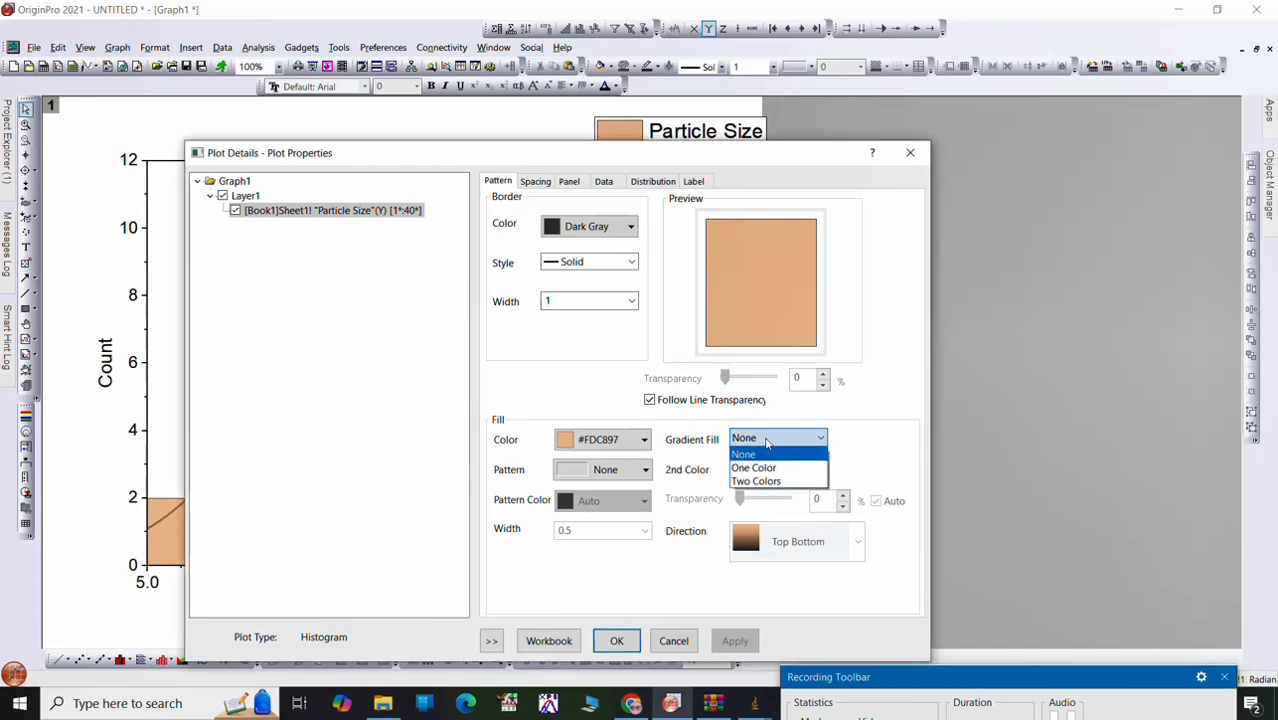
left_click(767, 482)
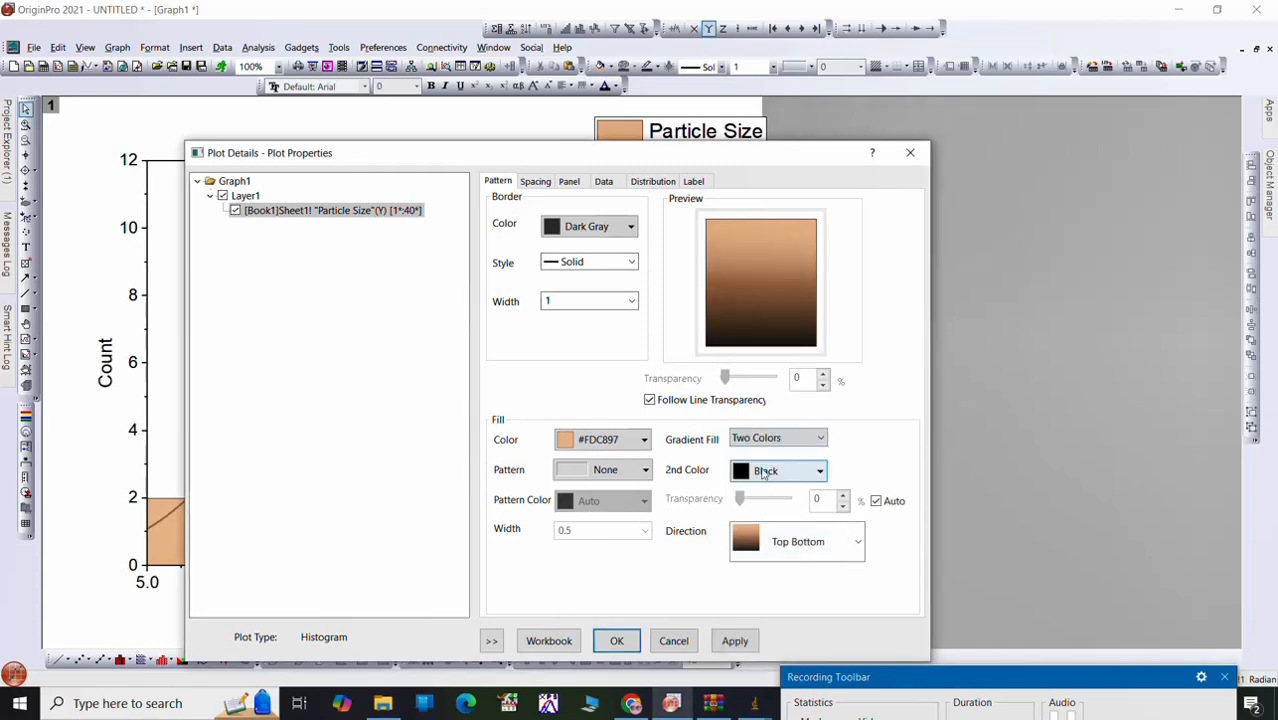
left_click(764, 470)
left_click(783, 484)
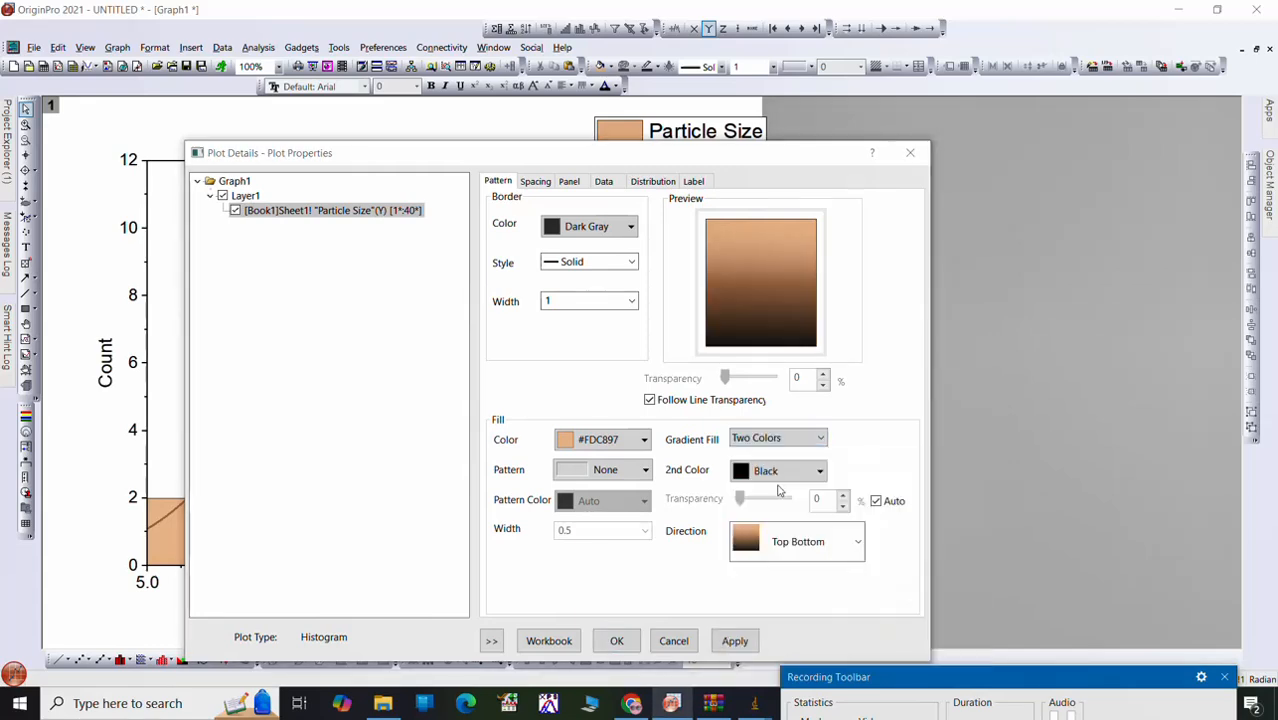
left_click(728, 642)
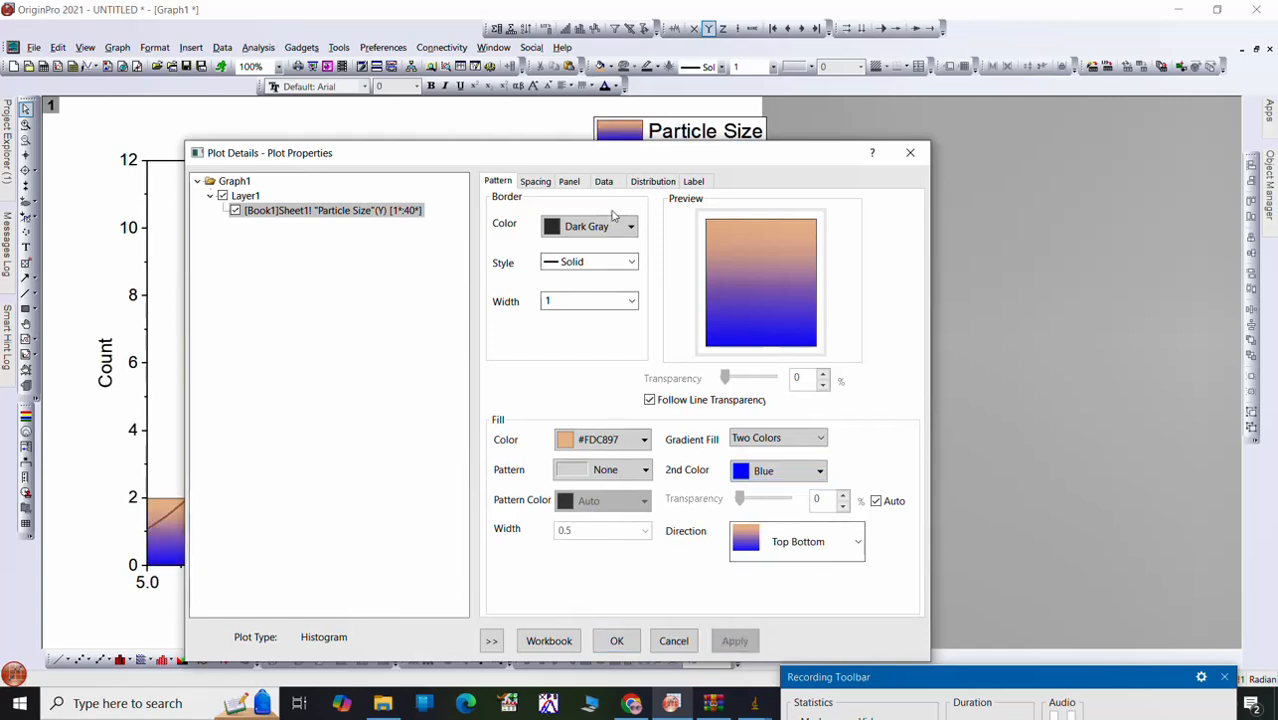
Step: Format the histogram's normal distribution curve as a solid red line of width 5, and apply the plot properties
left_click(604, 181)
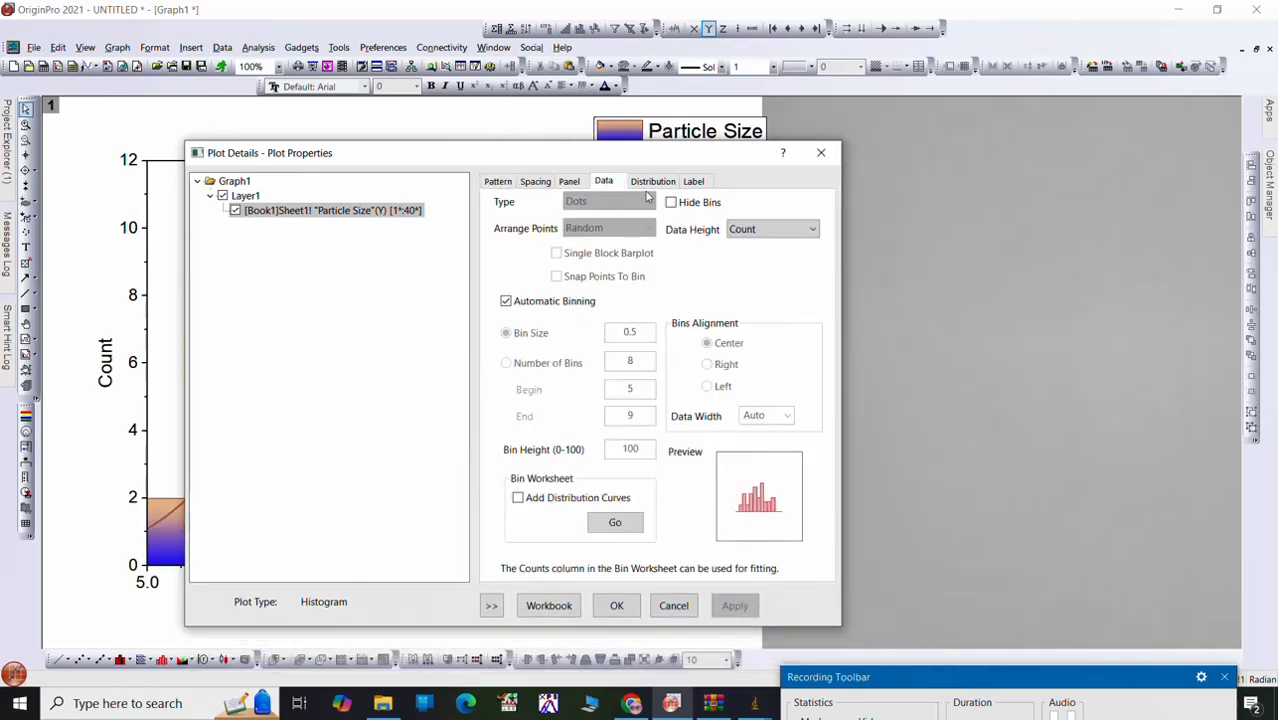
left_click(653, 182)
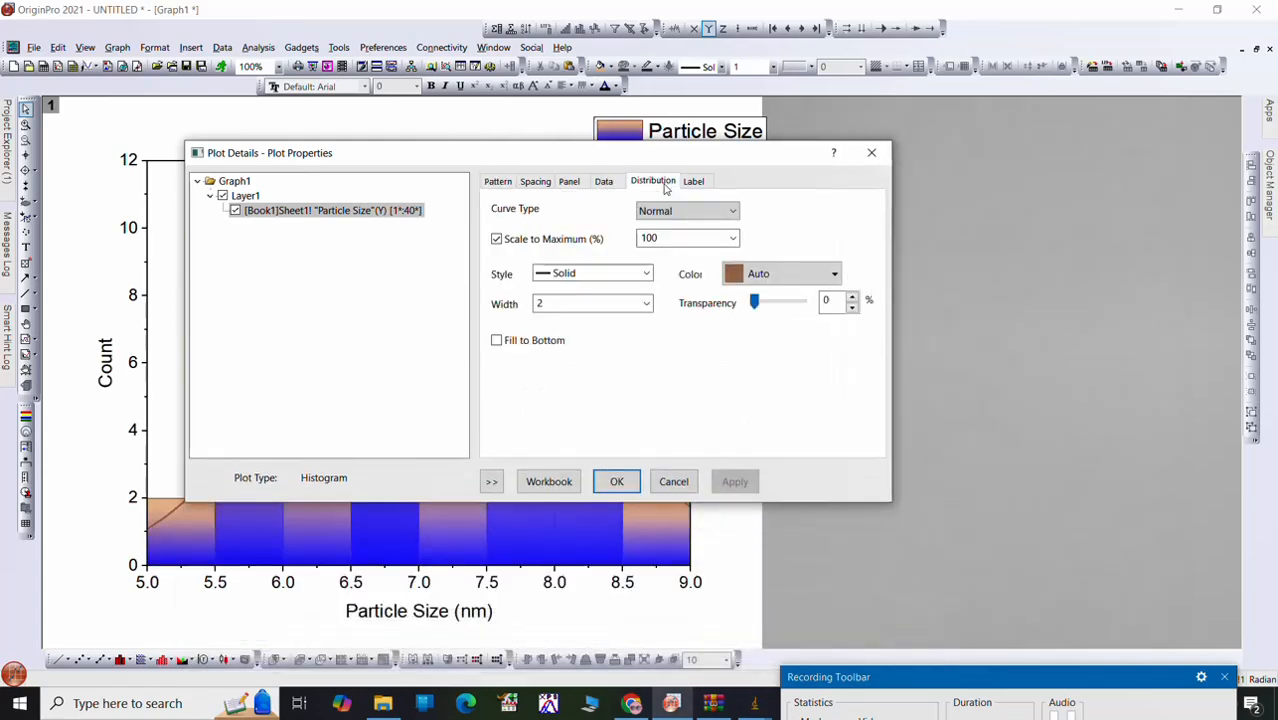
left_click(645, 273)
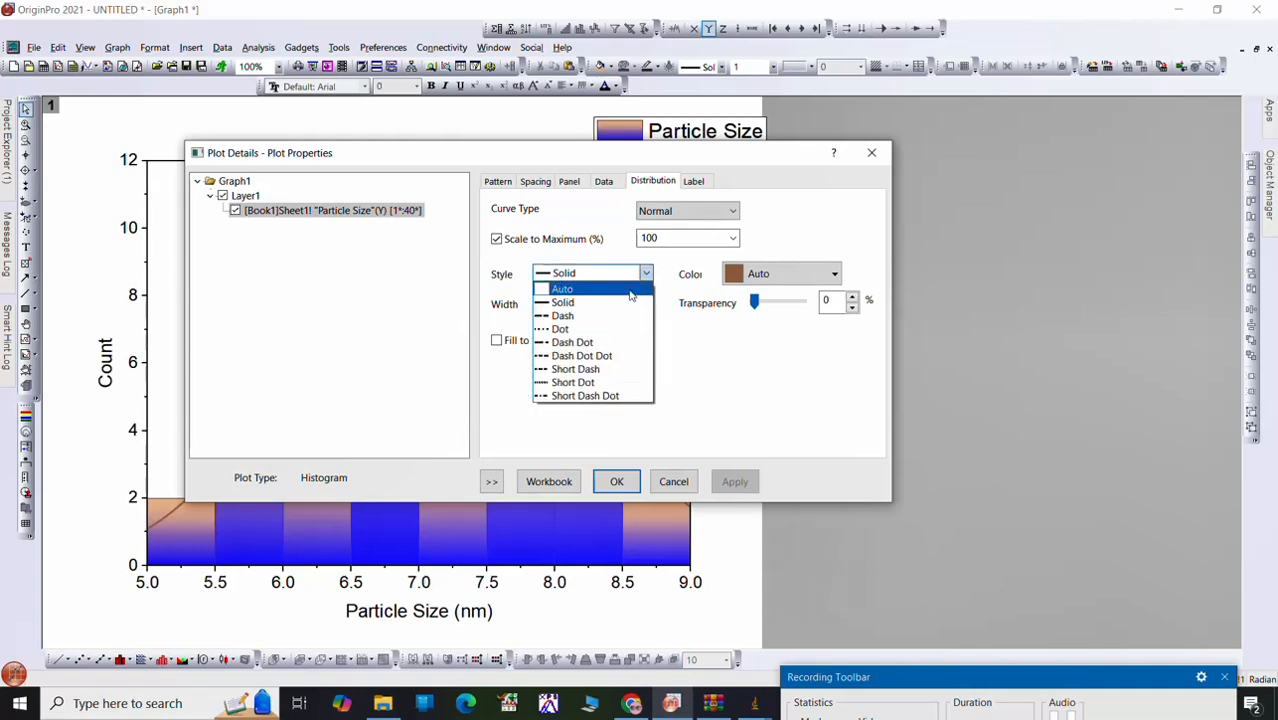
left_click(628, 302)
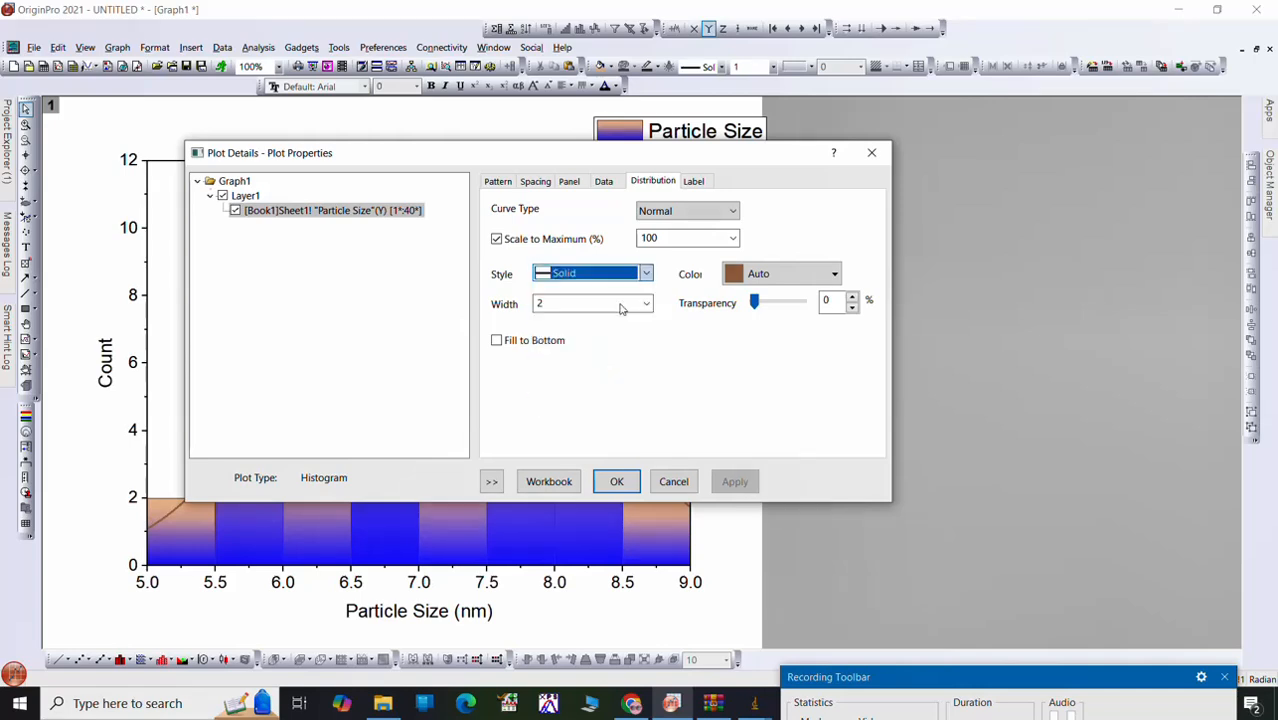
left_click(775, 283)
left_click(760, 365)
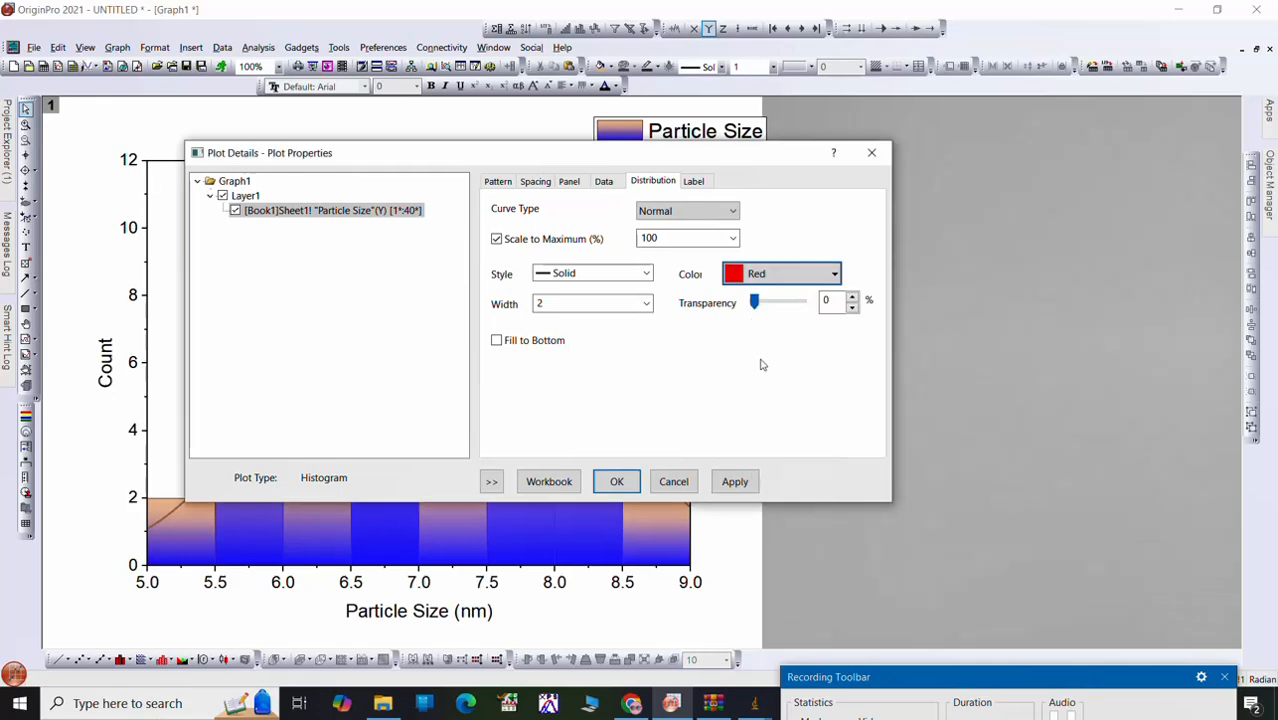
left_click(645, 304)
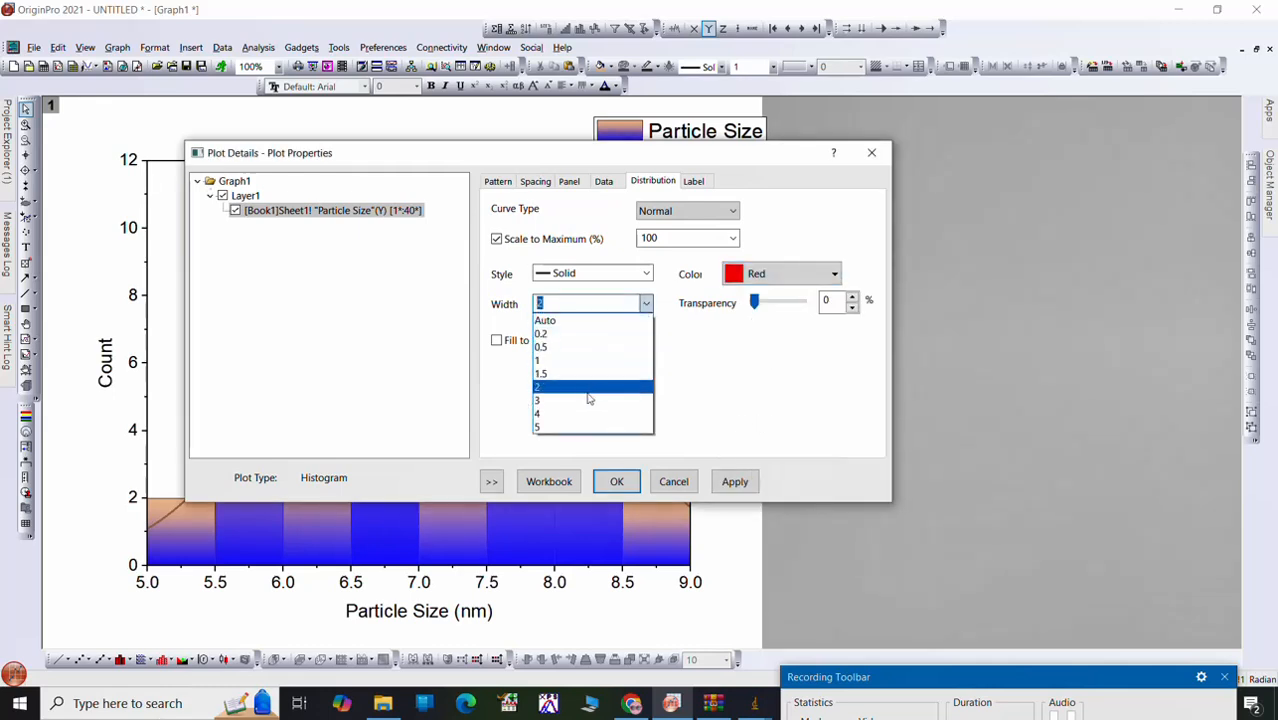
left_click(580, 427)
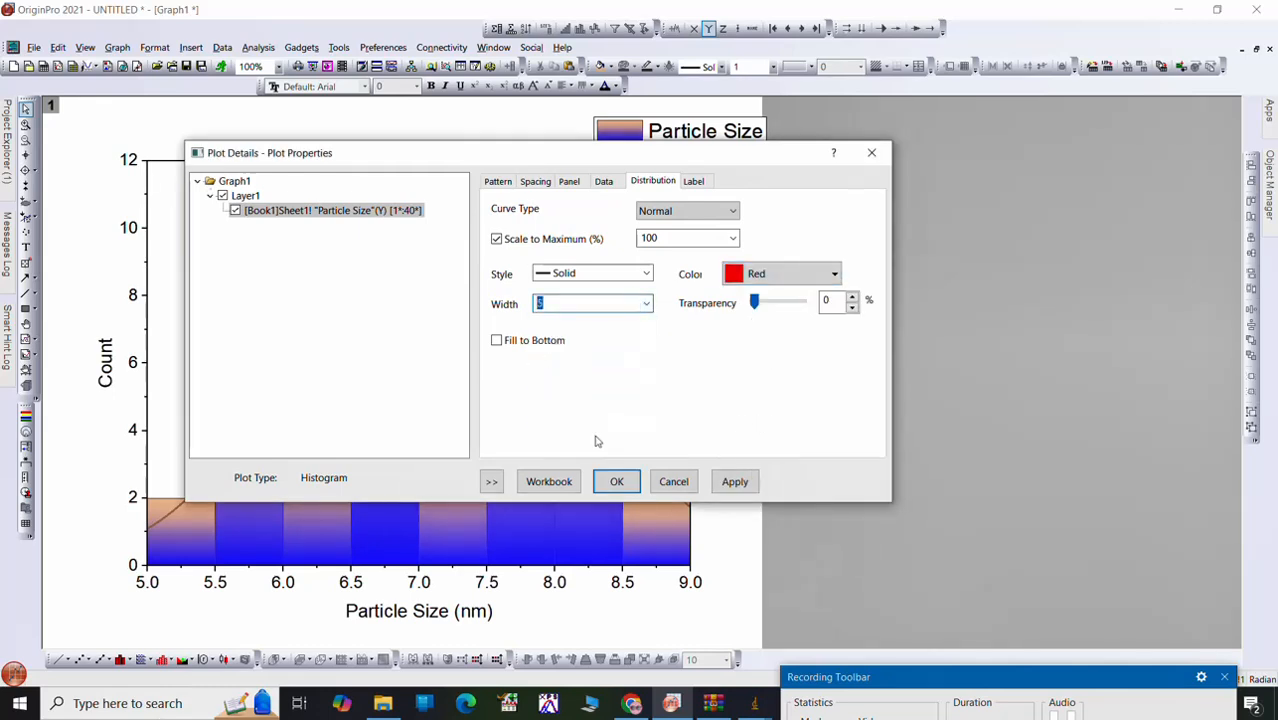
left_click(735, 482)
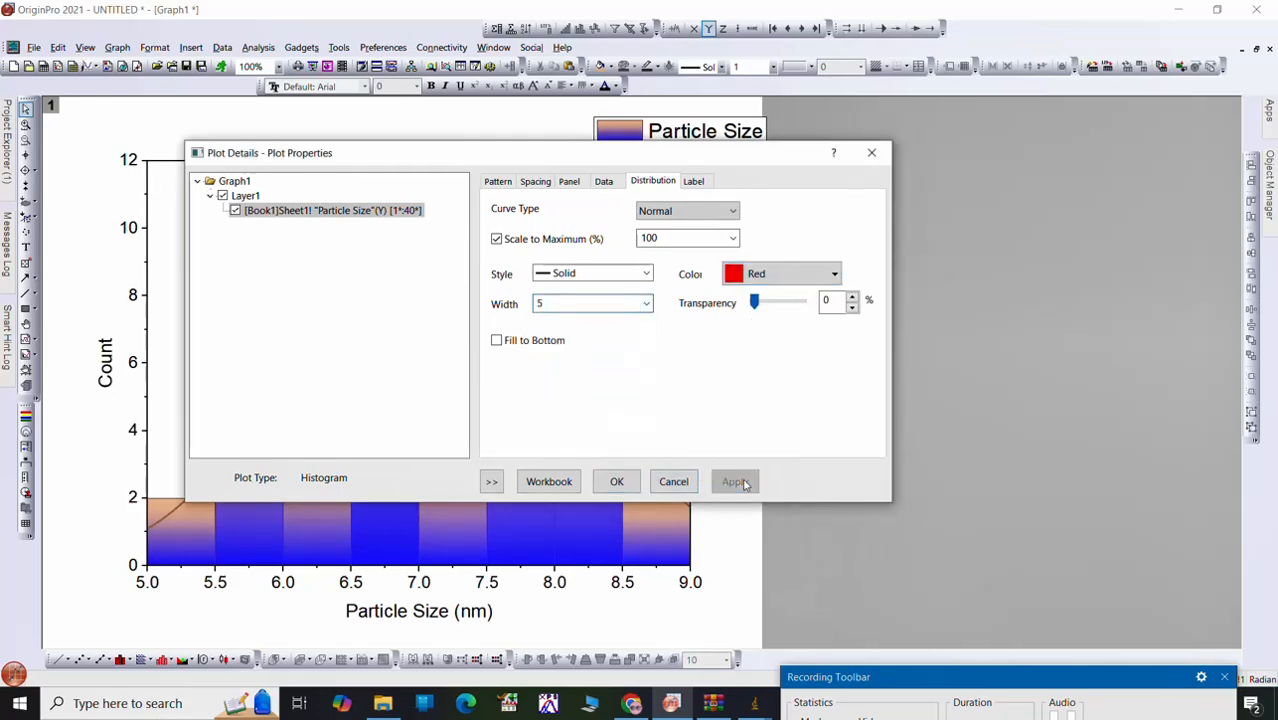
left_click(612, 482)
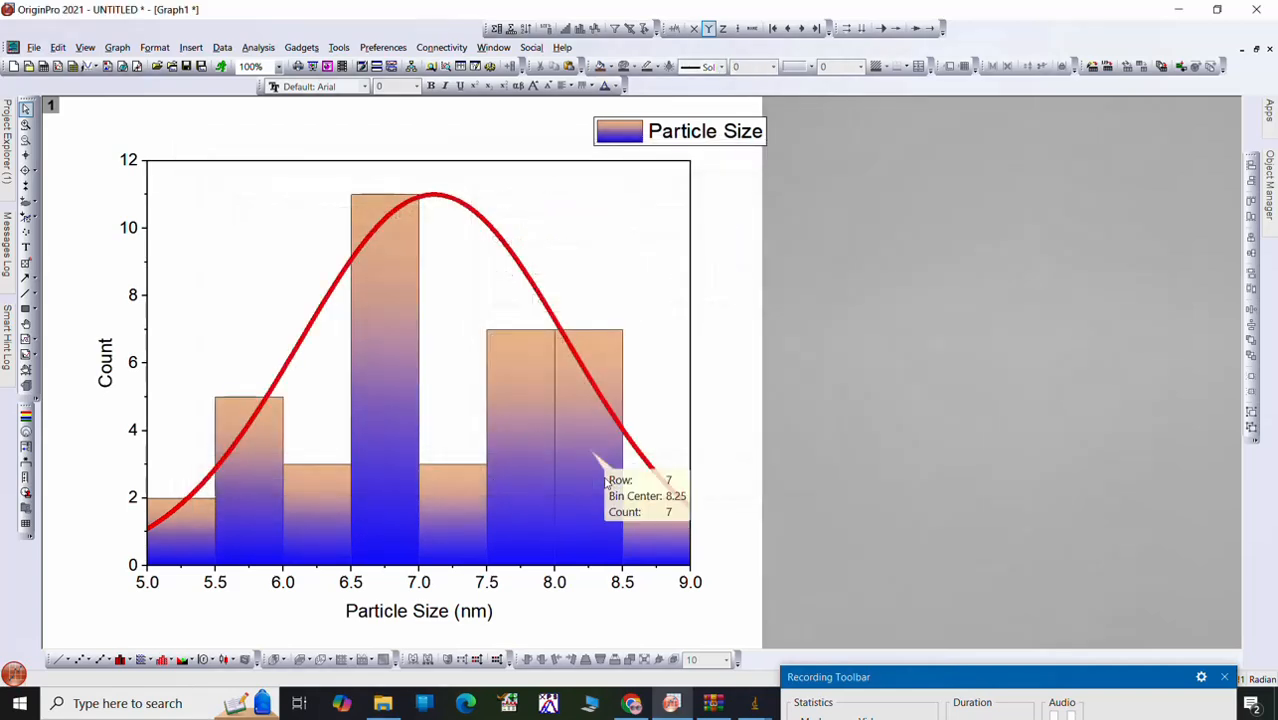
Step: Make the tick labels of both axes bold and set the X-axis tick labels to font size 24
left_click(134, 434)
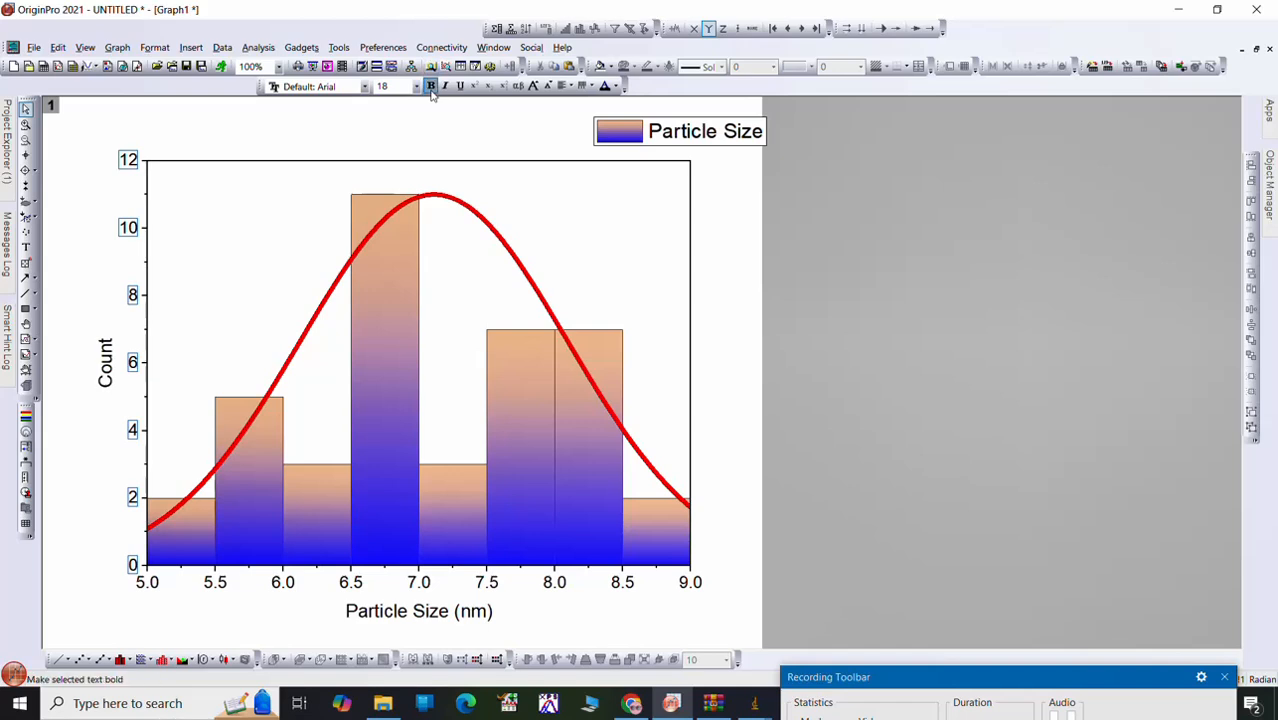
mouse_move(358, 468)
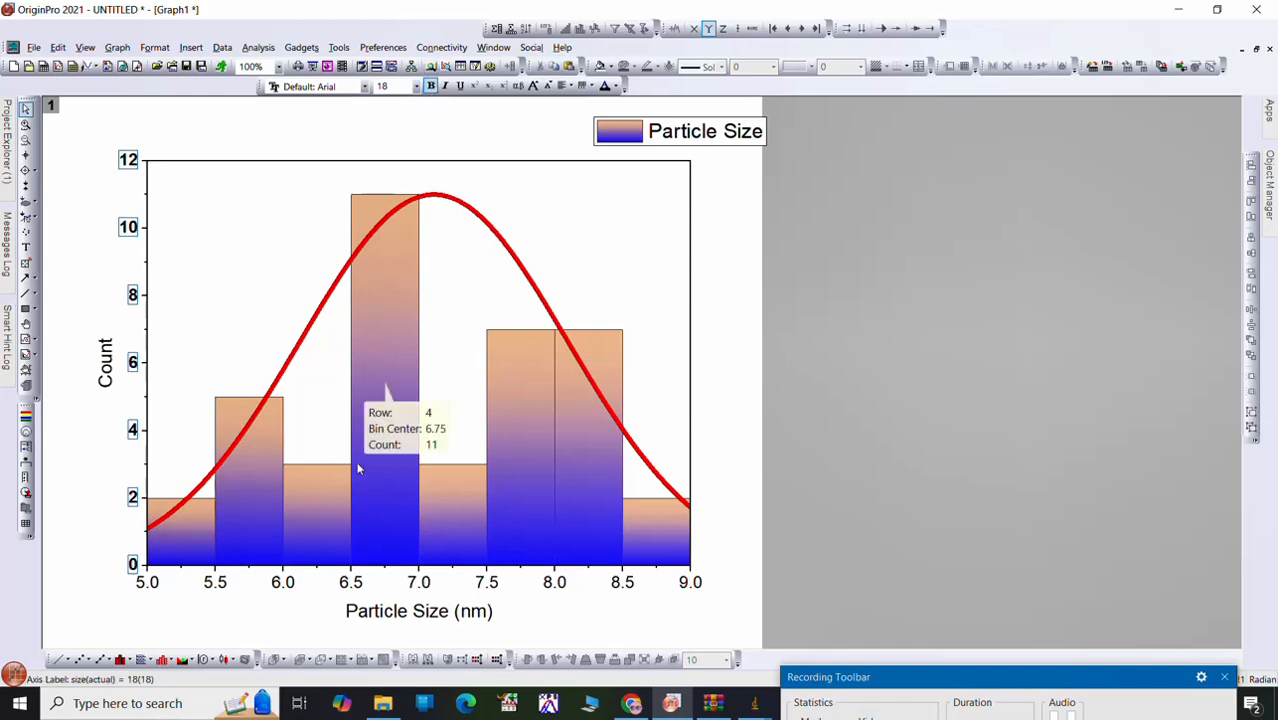
left_click(347, 589)
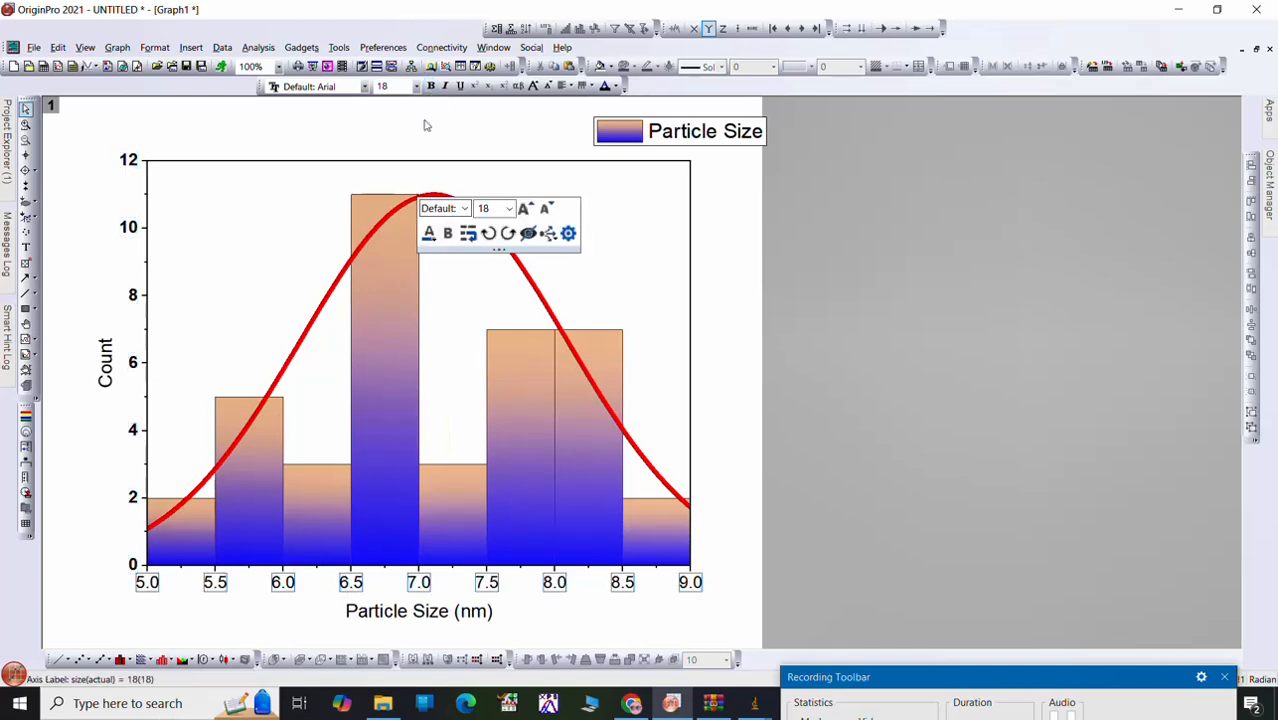
left_click(416, 86)
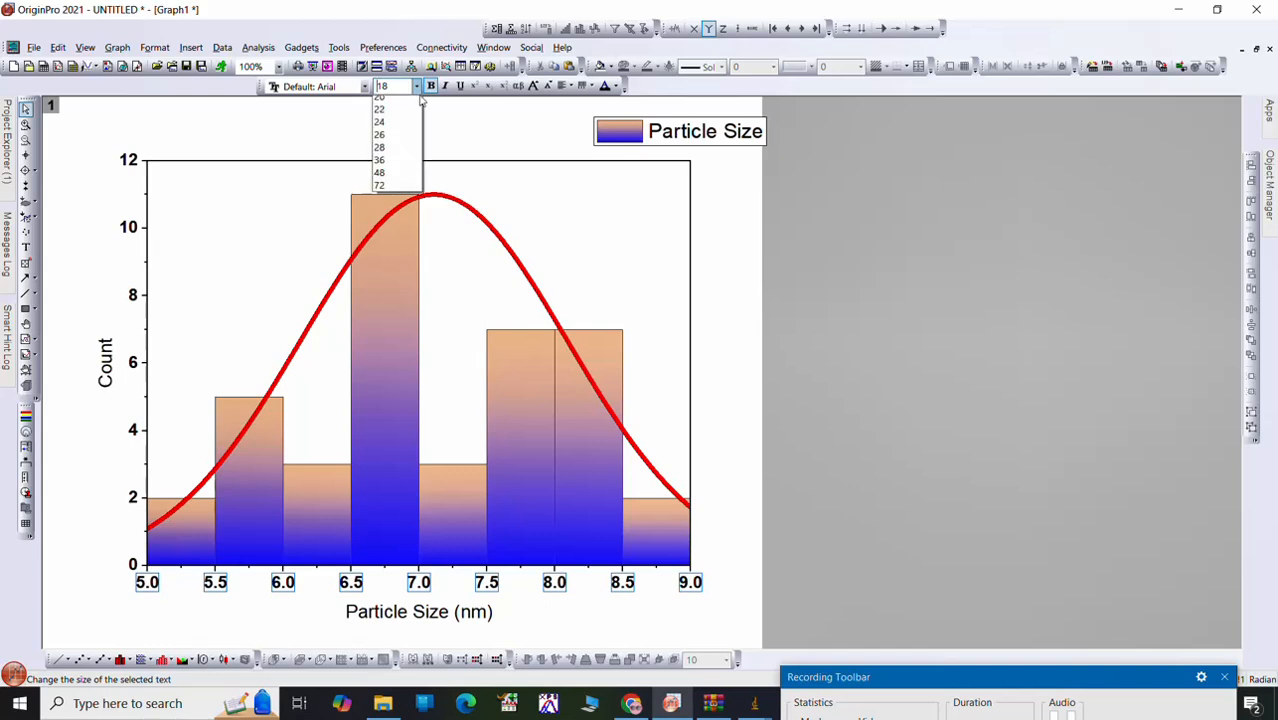
left_click(396, 235)
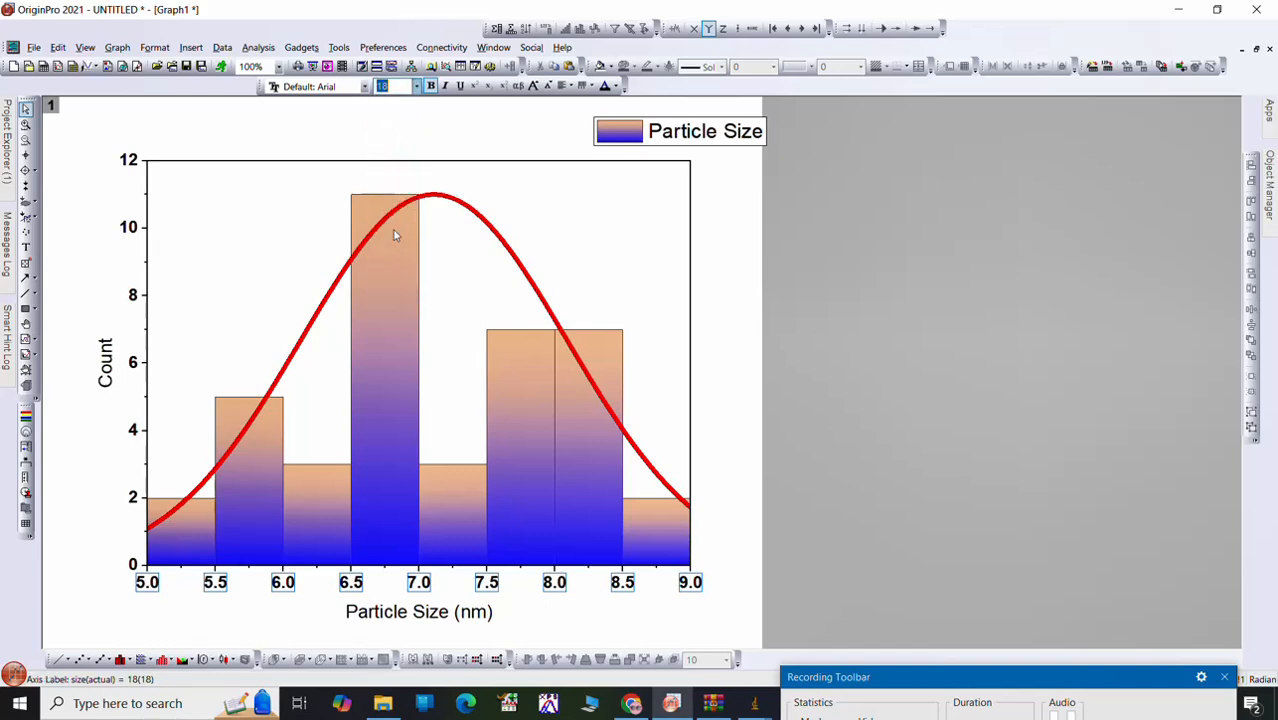
Step: Set the Y-axis tick labels to font size 24 and deselect them
left_click(137, 432)
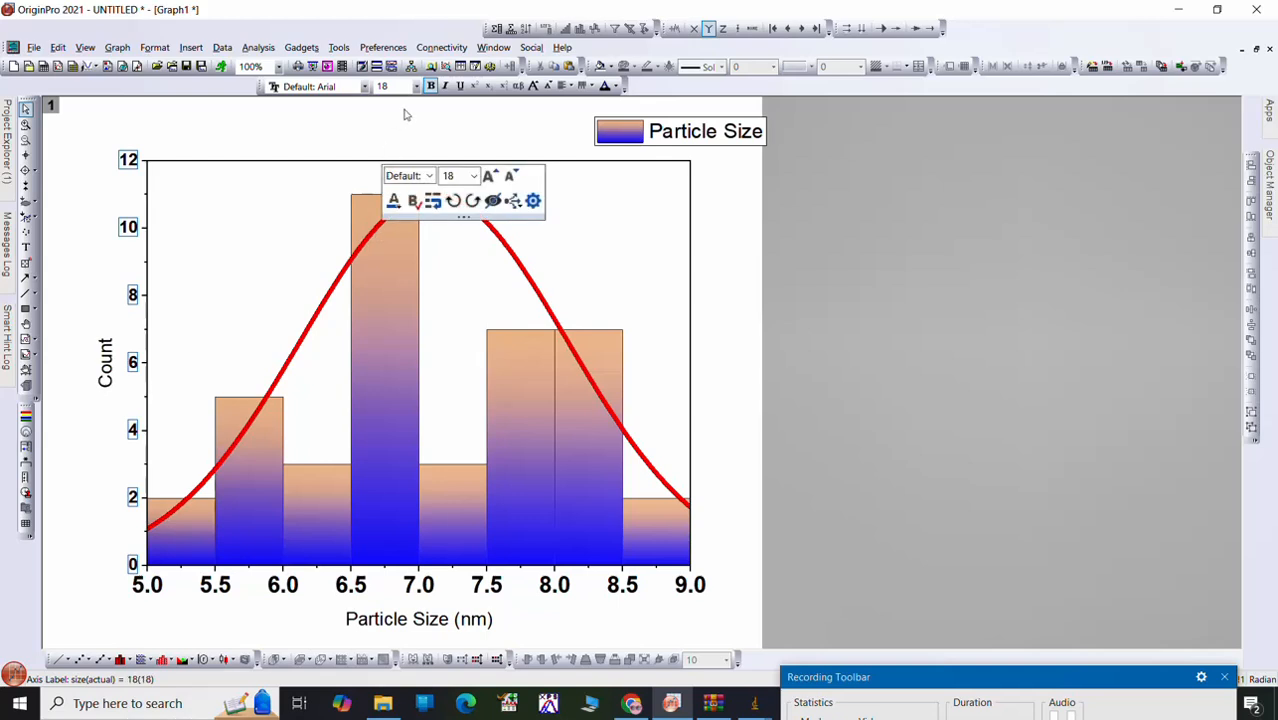
left_click(416, 86)
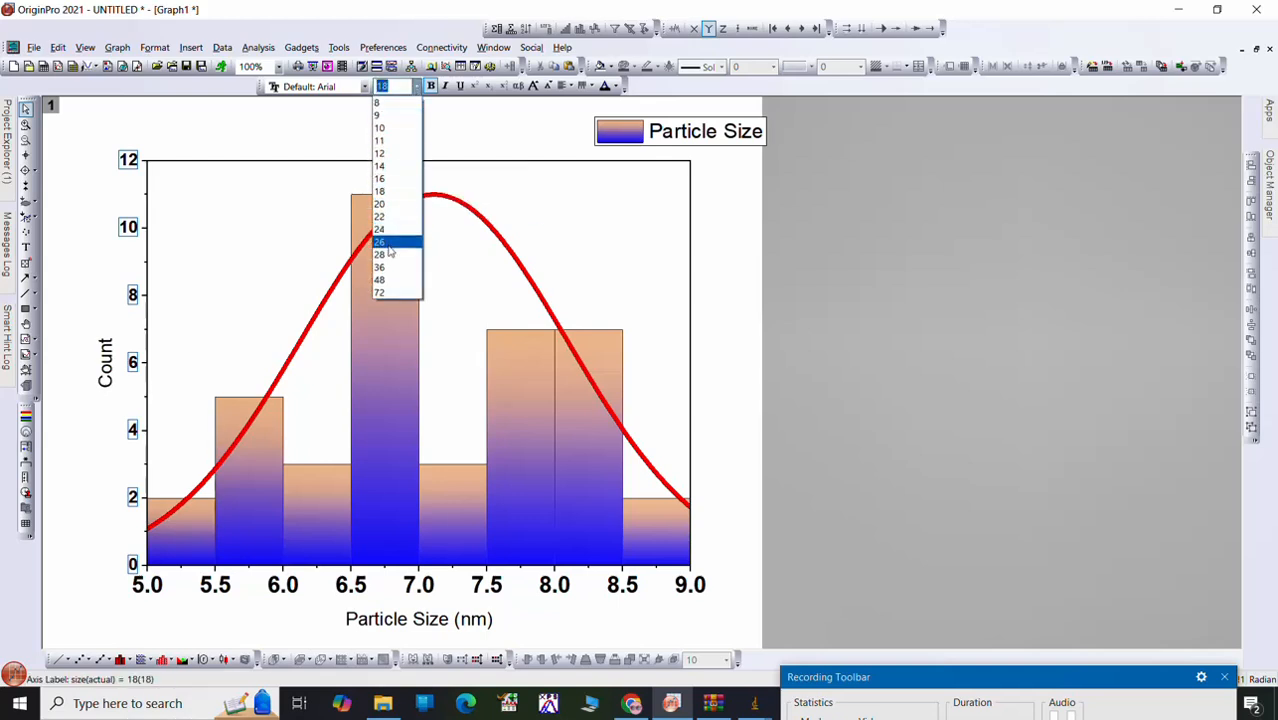
left_click(390, 232)
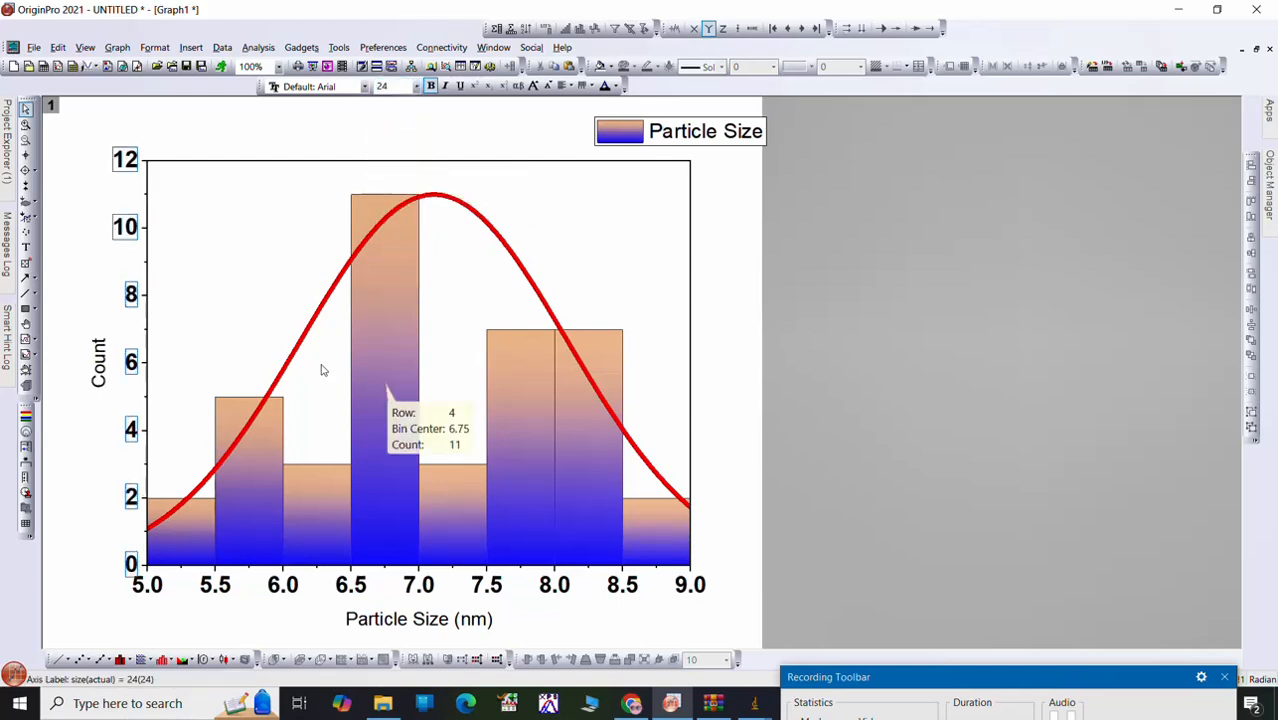
left_click(834, 321)
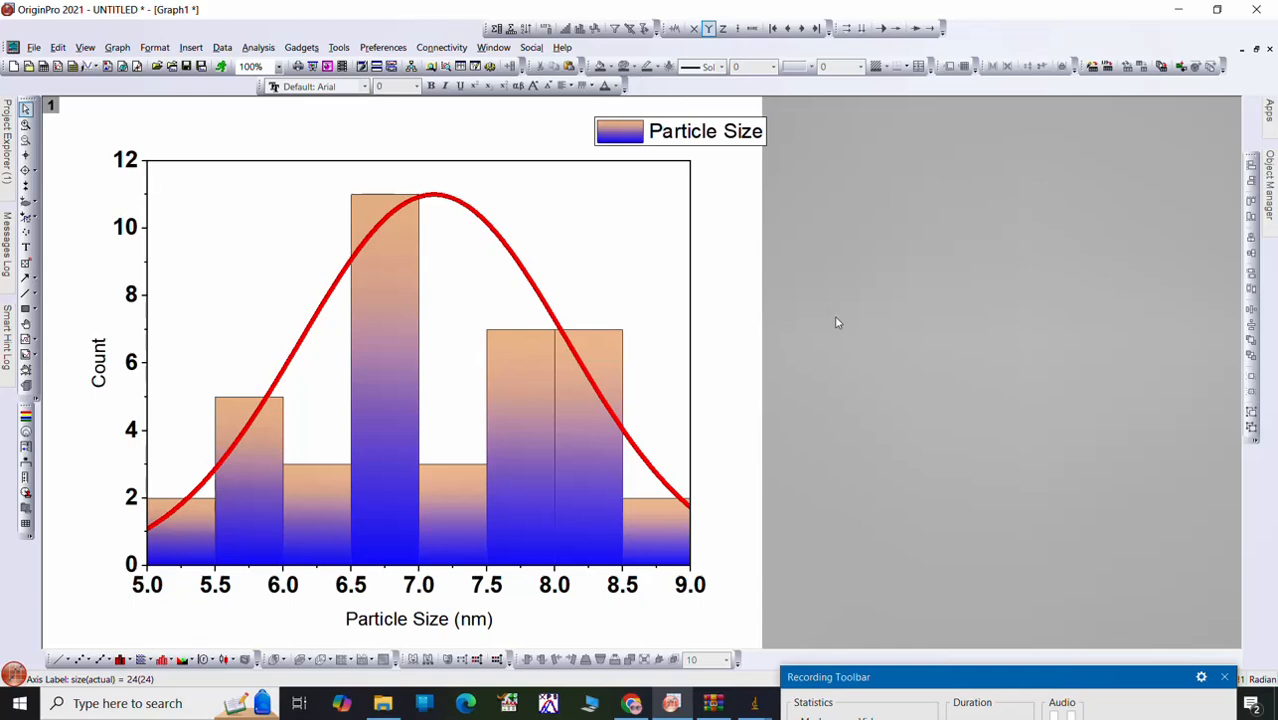